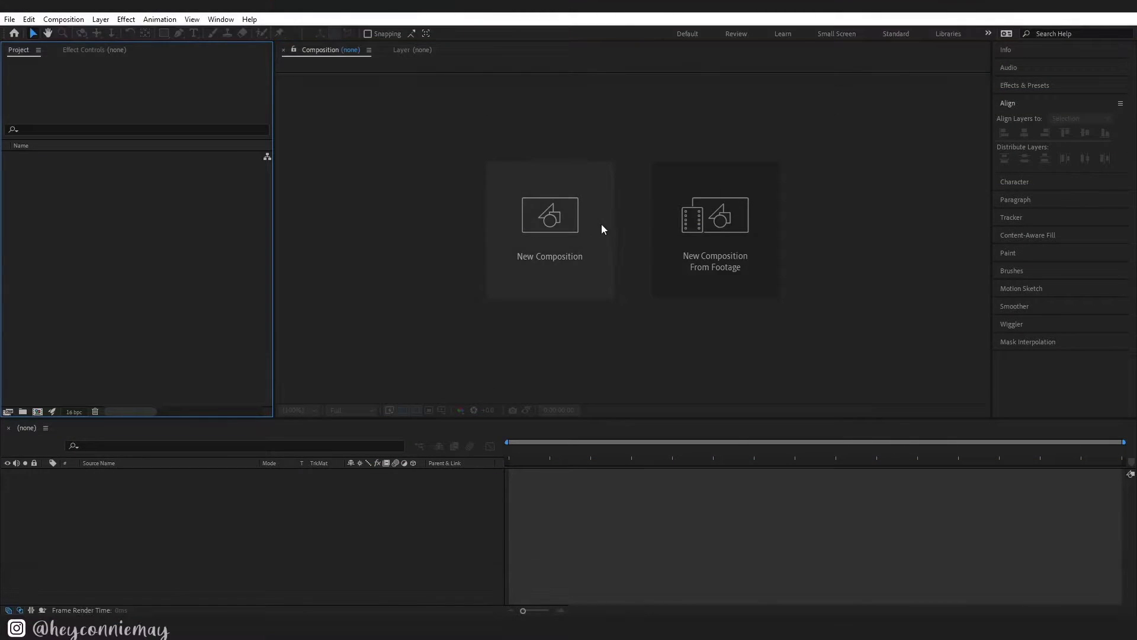
# Create a 1920 x 1080, 30 fps composition named "Christmas lights top comp"
pyautogui.click(602, 229)
pyautogui.write('C')
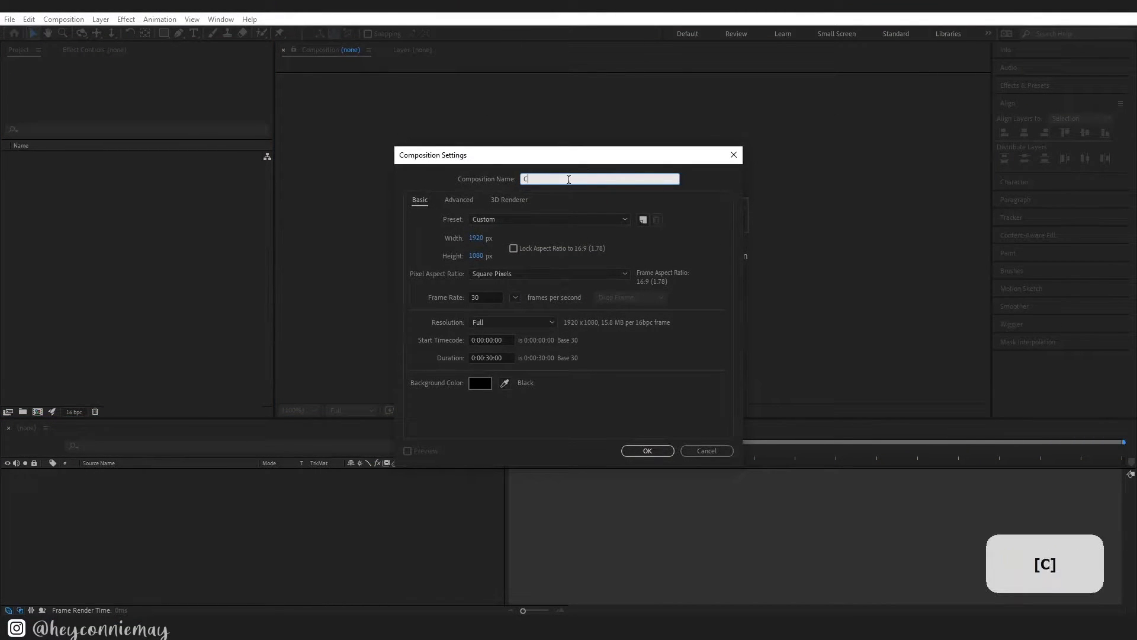
pyautogui.write('hristmas lights top comp')
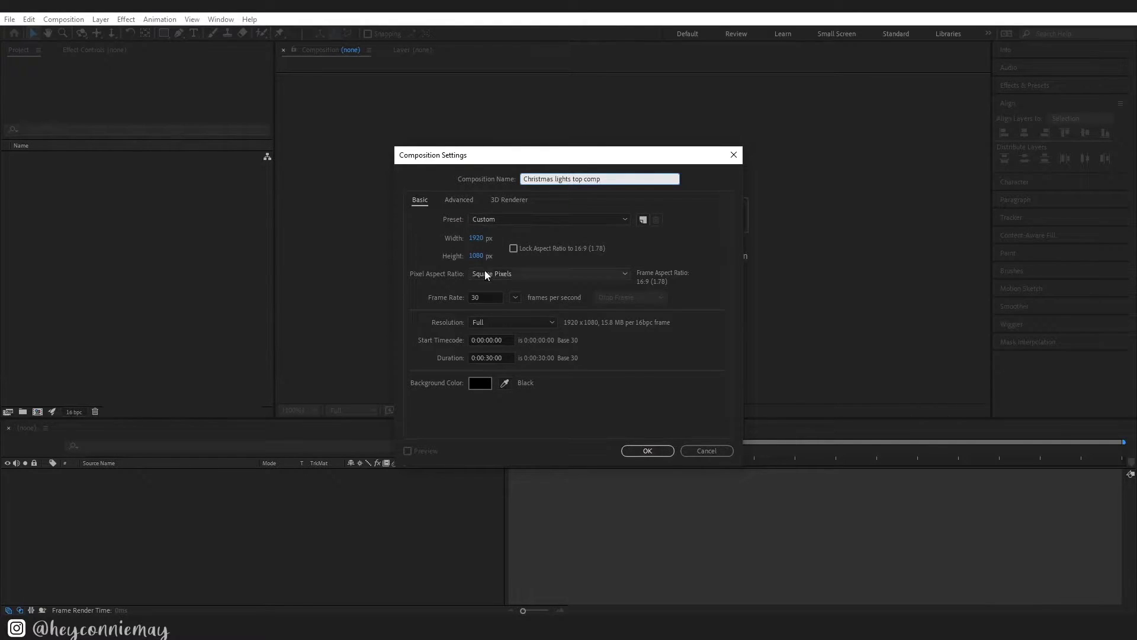
pyautogui.click(659, 451)
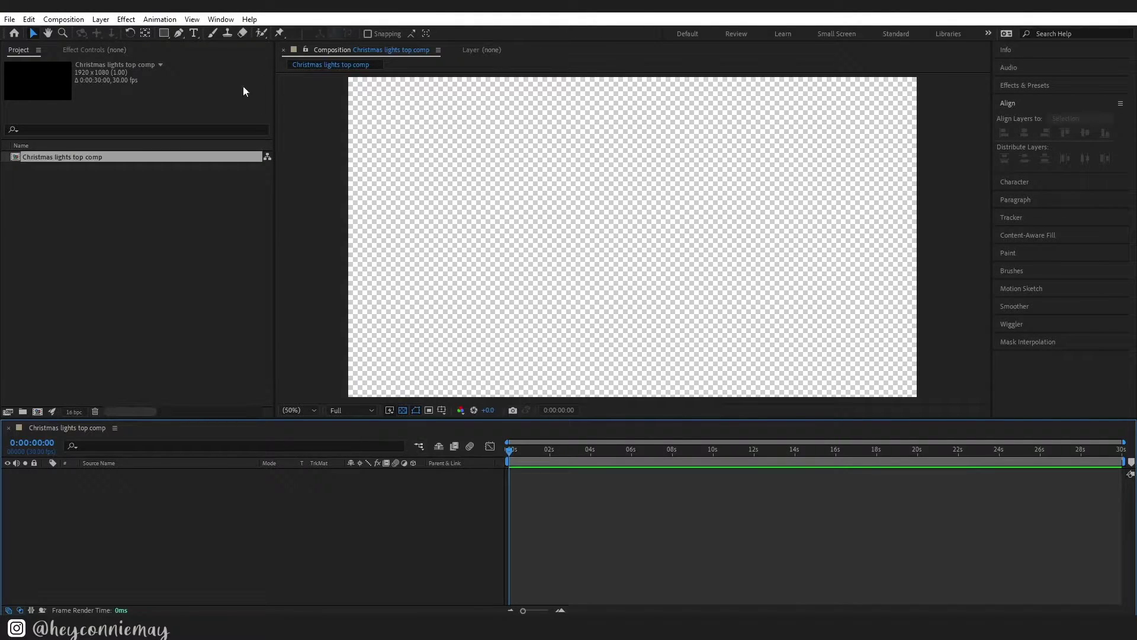
# Add a black solid layer at composition size named "BG"
pyautogui.click(96, 22)
pyautogui.moveTo(119, 31)
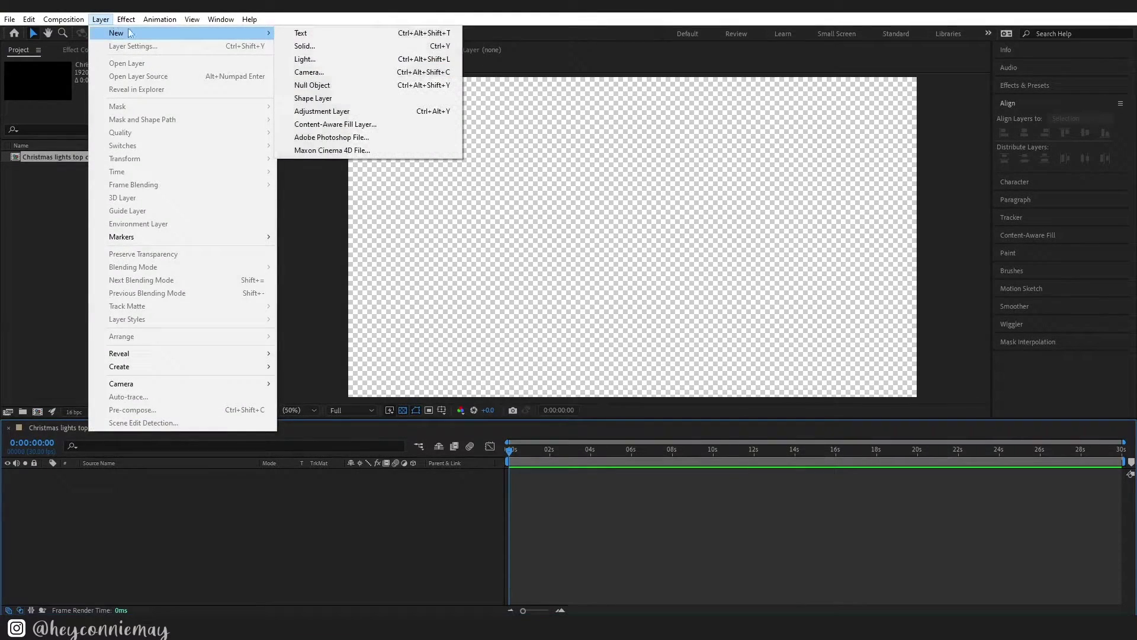
pyautogui.click(308, 46)
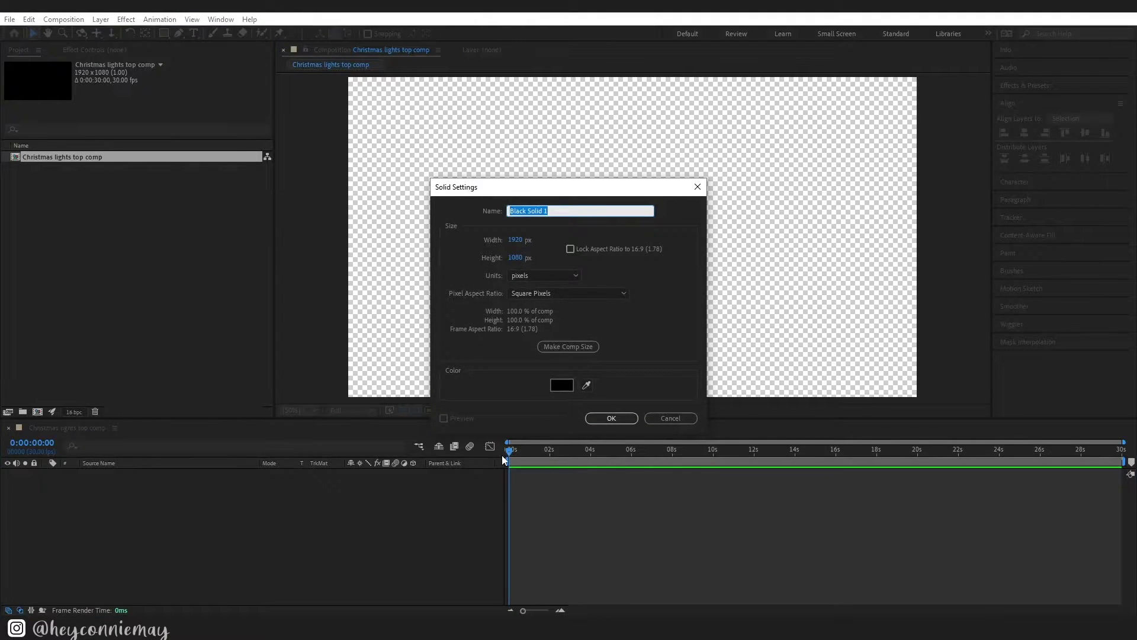
pyautogui.press('capslock')
pyautogui.write('BG')
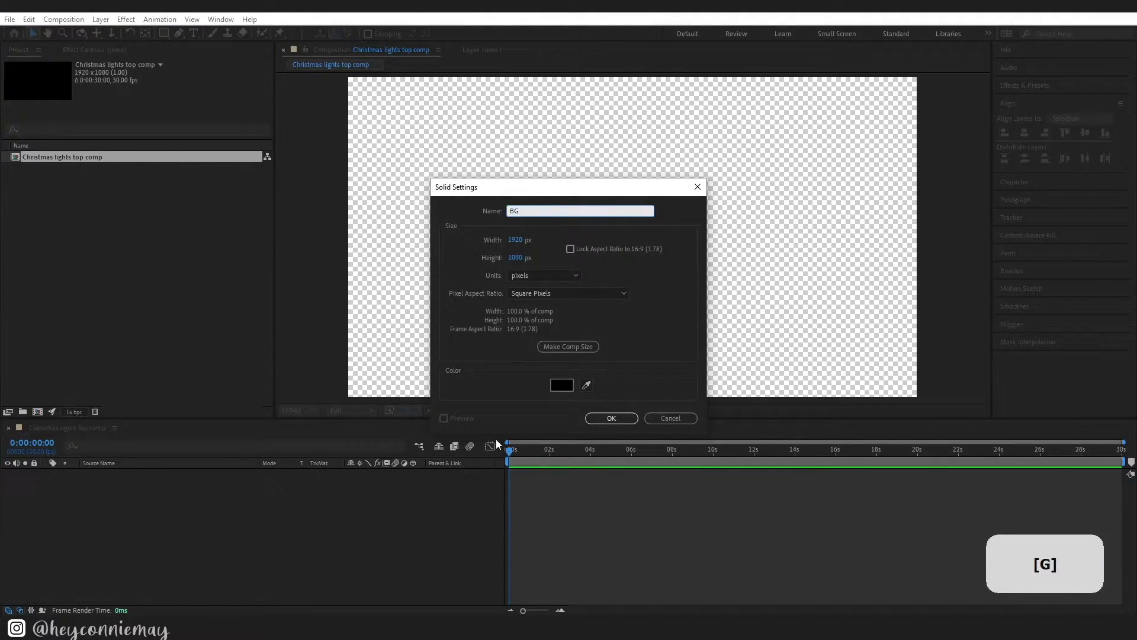
pyautogui.click(612, 419)
pyautogui.press('capslock')
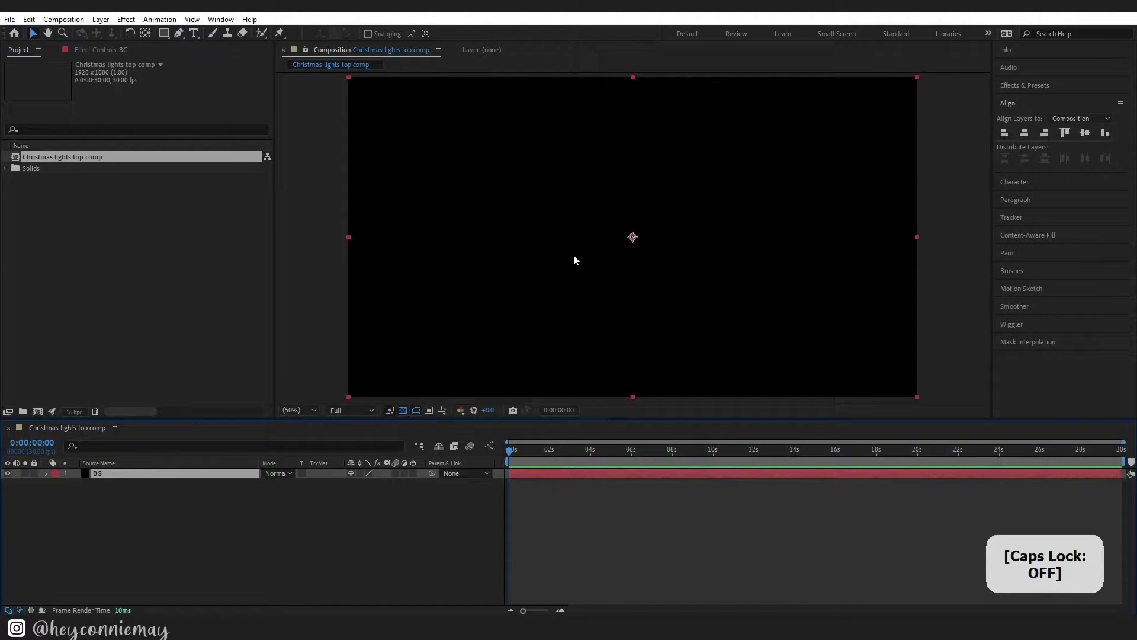
# Import the snow-covered forest photo and the light-bulb illustration from the Assets folder as footage
pyautogui.click(10, 19)
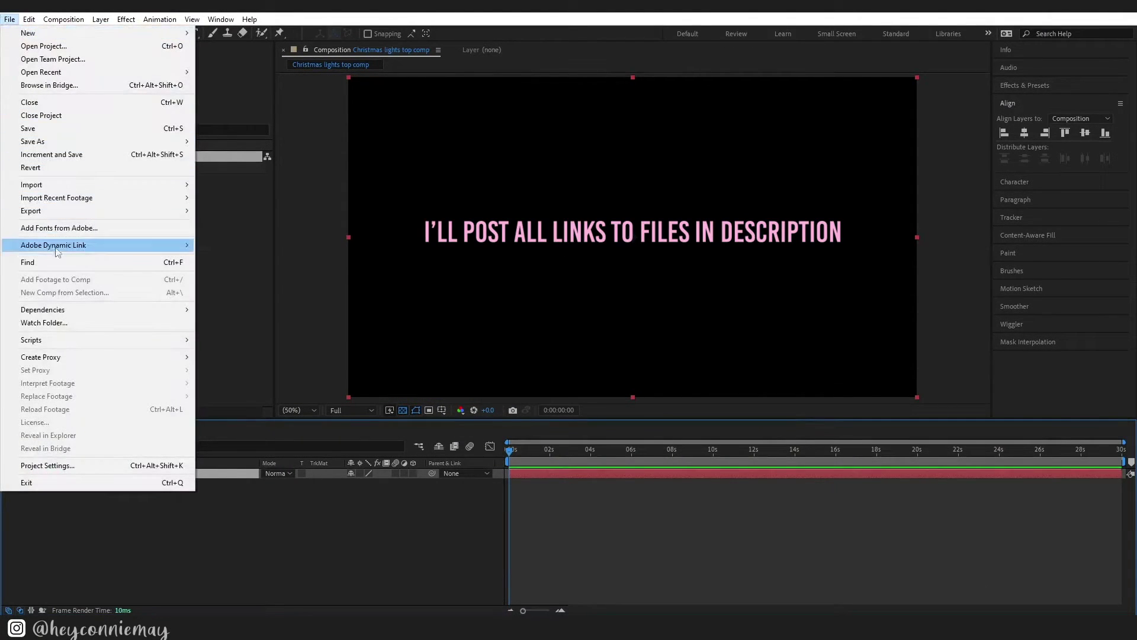
pyautogui.moveTo(53, 186)
pyautogui.click(221, 185)
pyautogui.click(142, 172)
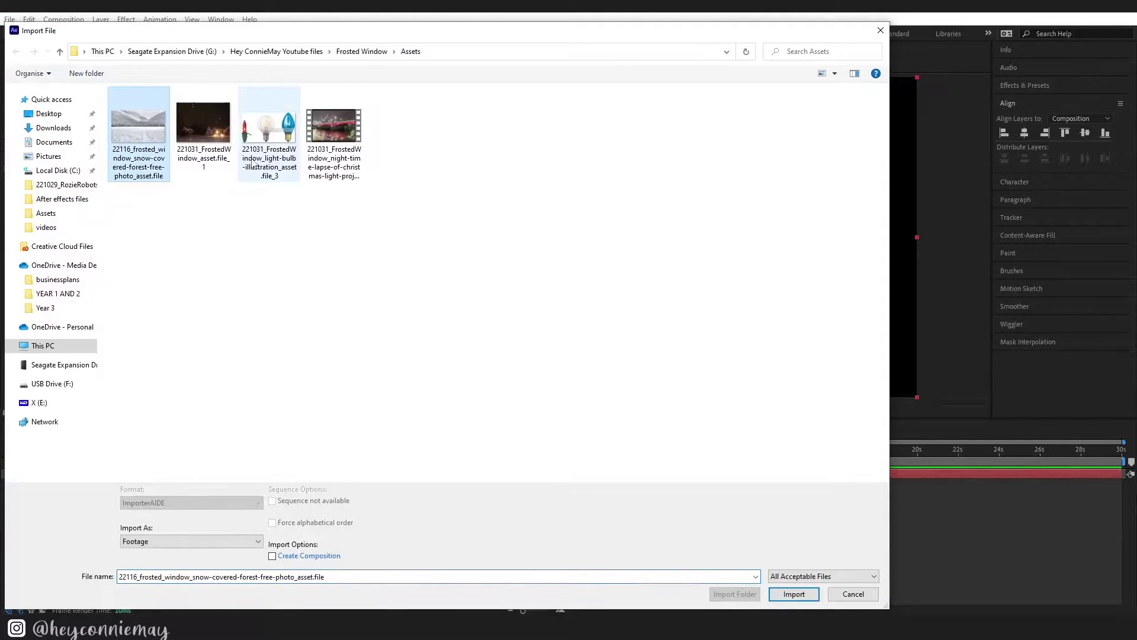
pyautogui.keyDown('ctrl'); pyautogui.click(270, 176); pyautogui.keyUp('ctrl')
pyautogui.click(793, 594)
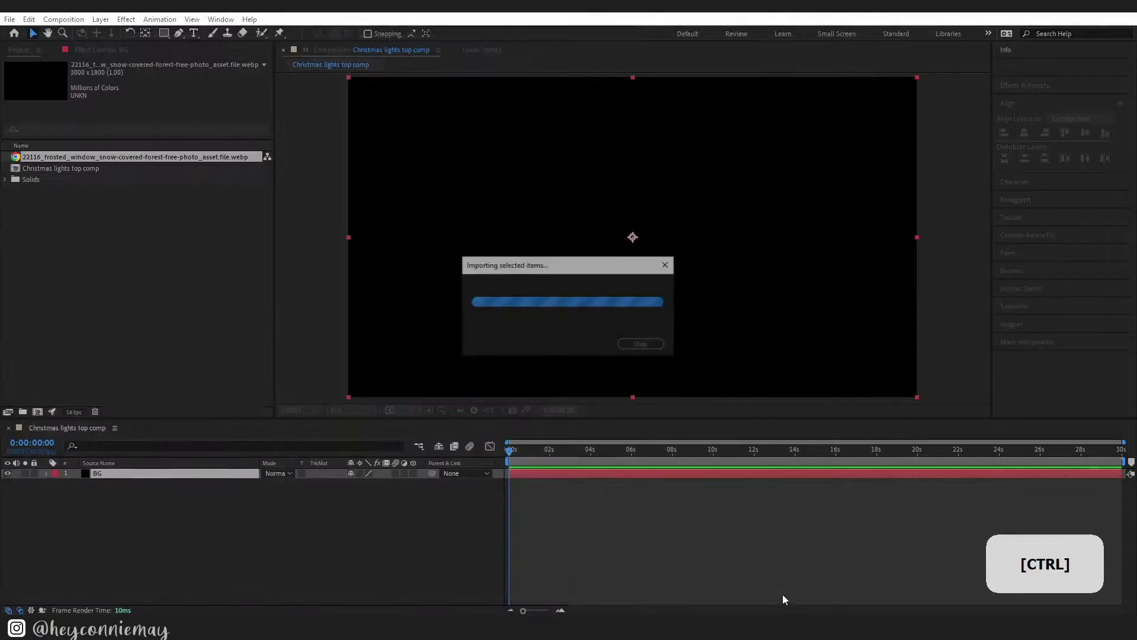
# Place the snow-covered forest photo above the BG layer and apply Gaussian Blur with a blurriness of 52.9
pyautogui.moveTo(119, 169); pyautogui.dragTo(194, 468)
pyautogui.click(1027, 87)
pyautogui.write('gaus')
pyautogui.moveTo(1022, 122); pyautogui.dragTo(155, 166)
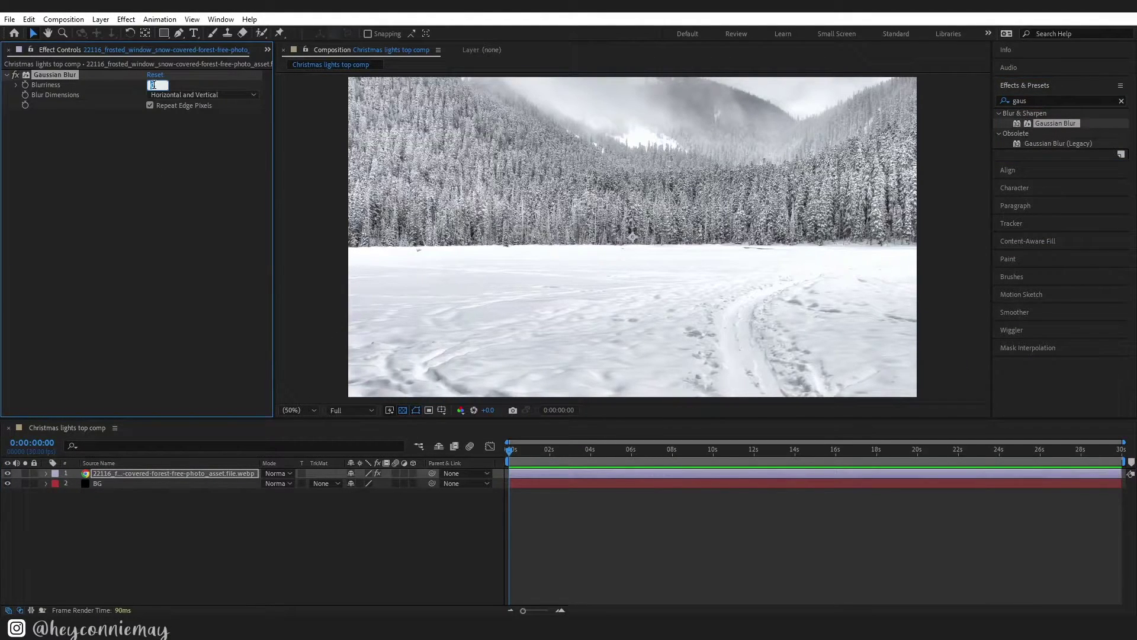
pyautogui.write('52.9')
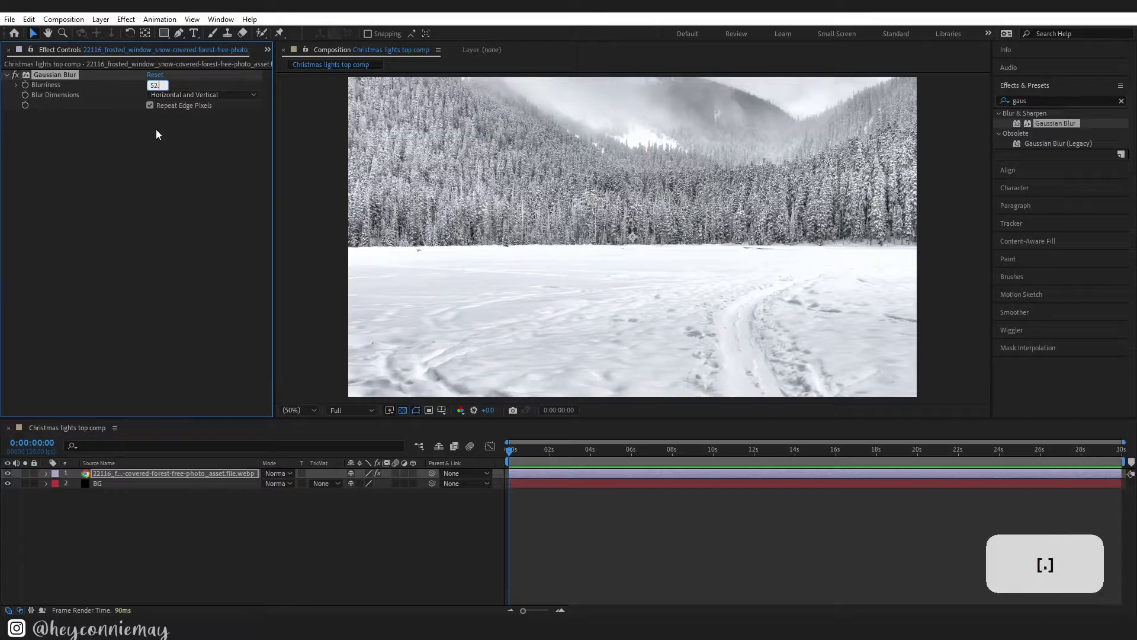
pyautogui.press('Return')
# Apply the Tint effect to the forest photo and map white to the light blue 9DD0FF
pyautogui.click(1121, 101)
pyautogui.write('tint')
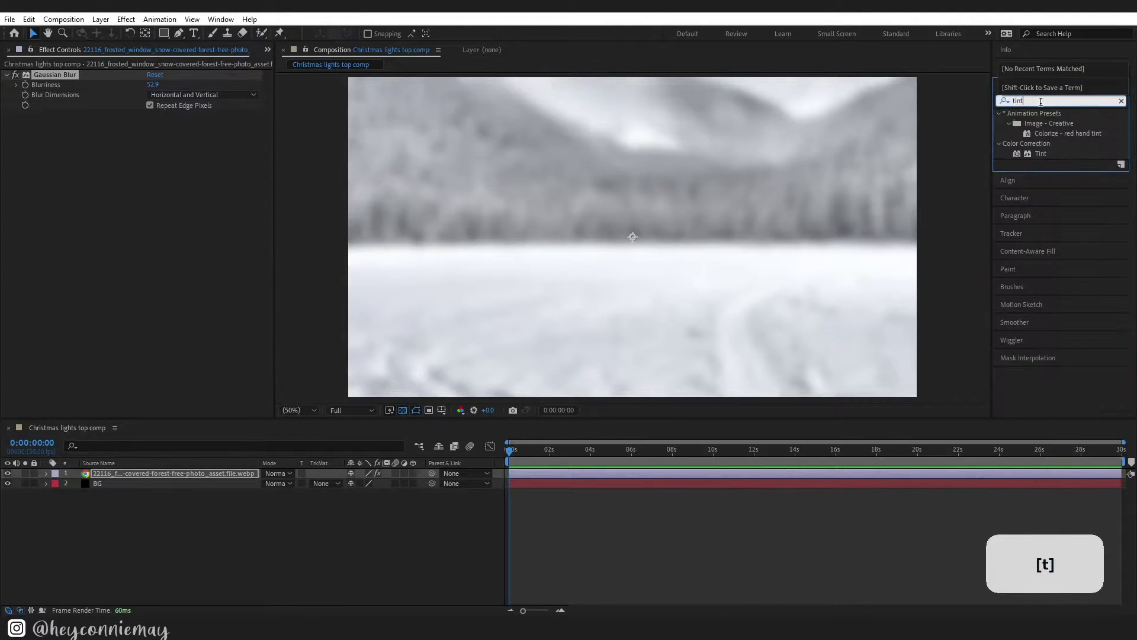
pyautogui.moveTo(1046, 156); pyautogui.dragTo(634, 237)
pyautogui.click(153, 135)
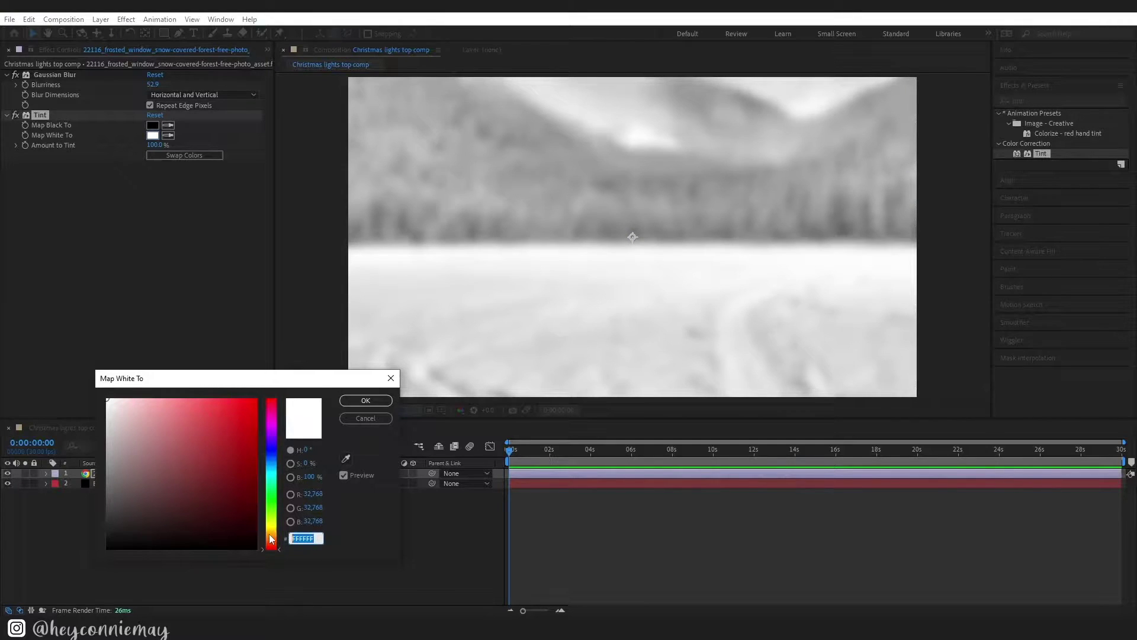
pyautogui.write('9dd0ff')
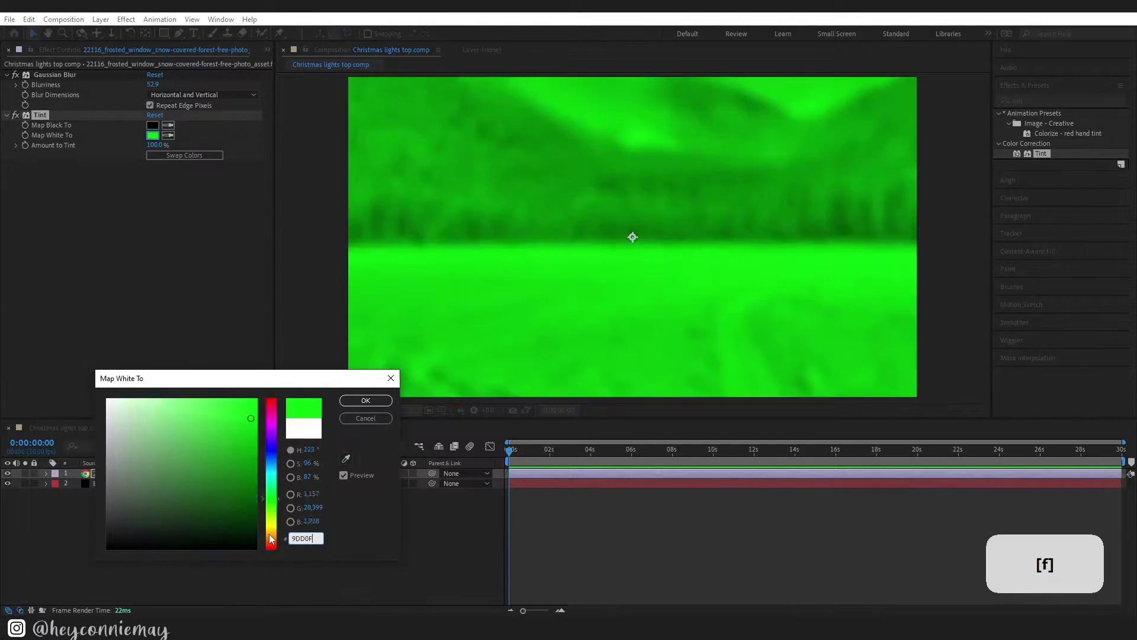
pyautogui.click(355, 400)
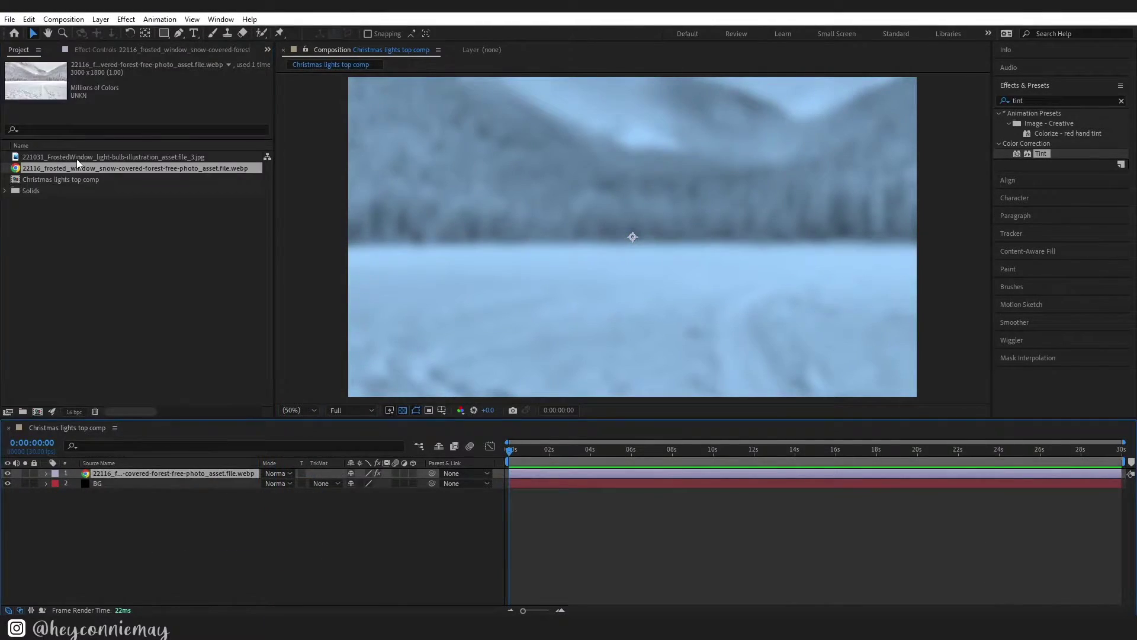
# Add the light-bulb illustration as the top layer, scale it to 163% and move it to about 1746, 390
pyautogui.moveTo(76, 158); pyautogui.dragTo(157, 470)
pyautogui.click(46, 474)
pyautogui.click(58, 484)
pyautogui.moveTo(372, 516); pyautogui.dragTo(431, 515)
pyautogui.moveTo(511, 326); pyautogui.dragTo(826, 273)
pyautogui.moveTo(360, 513); pyautogui.dragTo(345, 513)
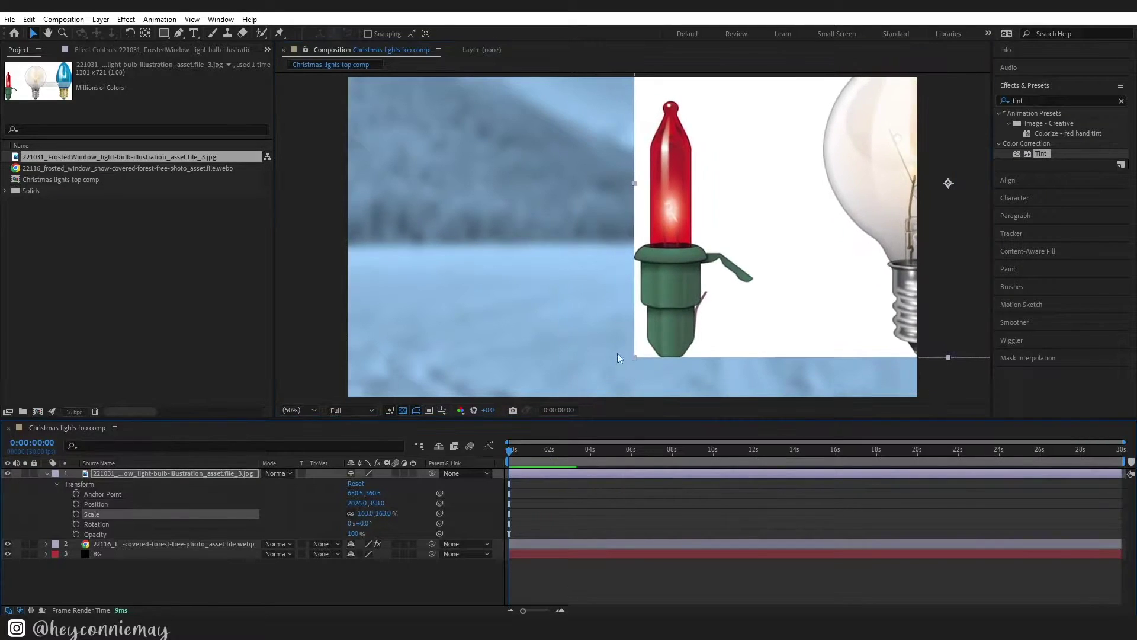
pyautogui.moveTo(740, 314); pyautogui.dragTo(658, 327)
pyautogui.click(218, 594)
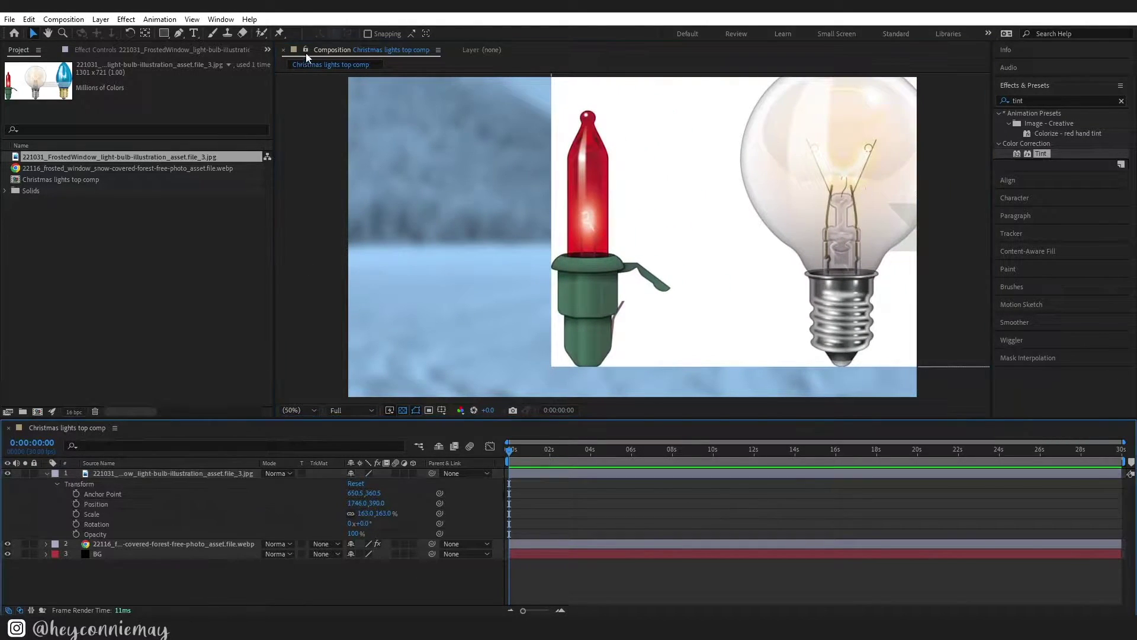
# Trace the red bulb's glass as a closed path with the Pen tool on a new shape layer, curving its tip
pyautogui.click(177, 33)
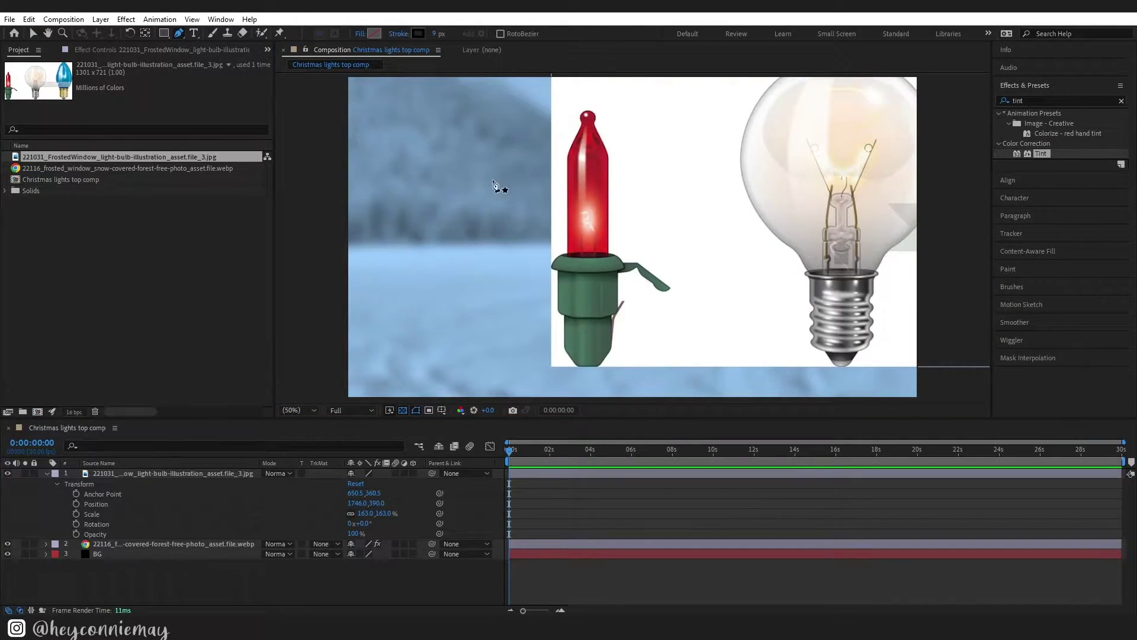
pyautogui.click(568, 256)
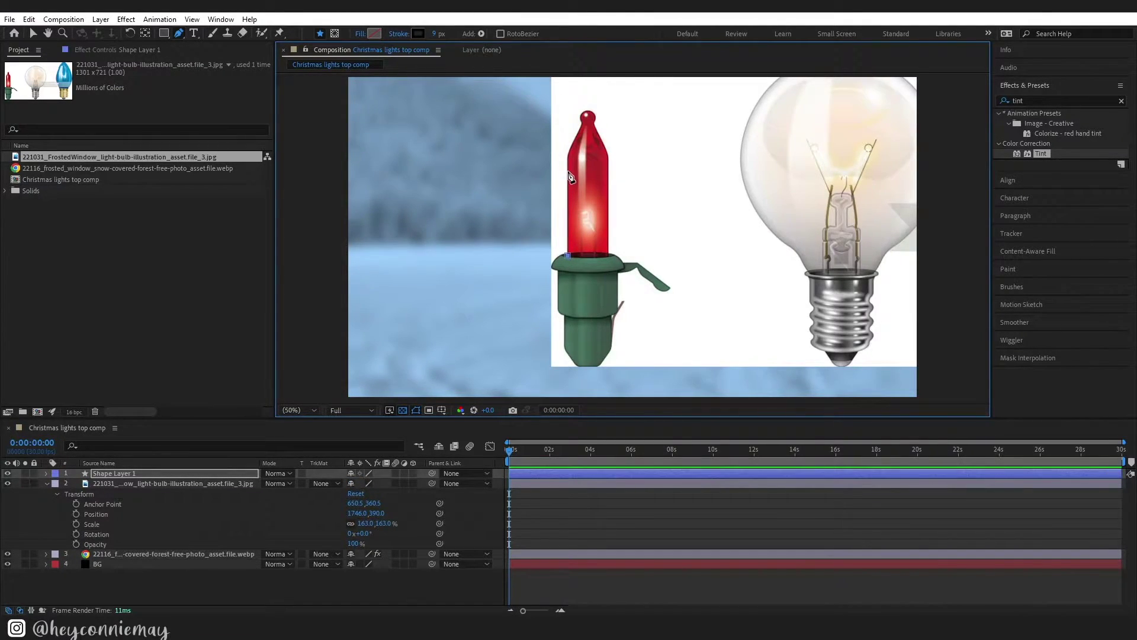
pyautogui.click(568, 157)
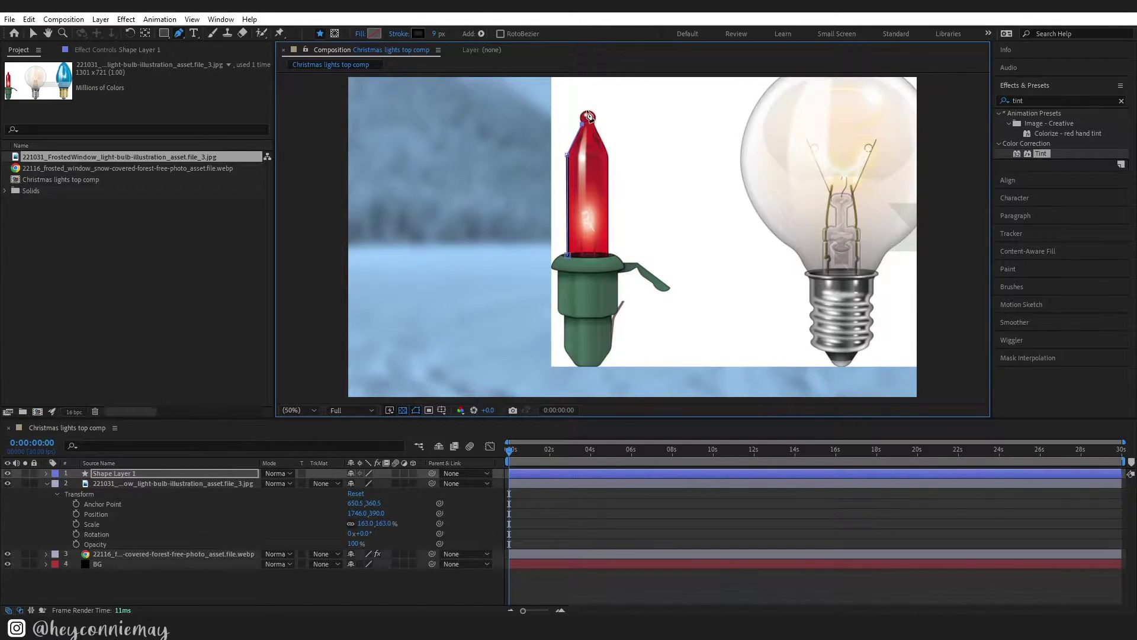
pyautogui.moveTo(599, 114); pyautogui.dragTo(595, 113)
pyautogui.click(608, 155)
pyautogui.click(607, 256)
pyautogui.click(567, 255)
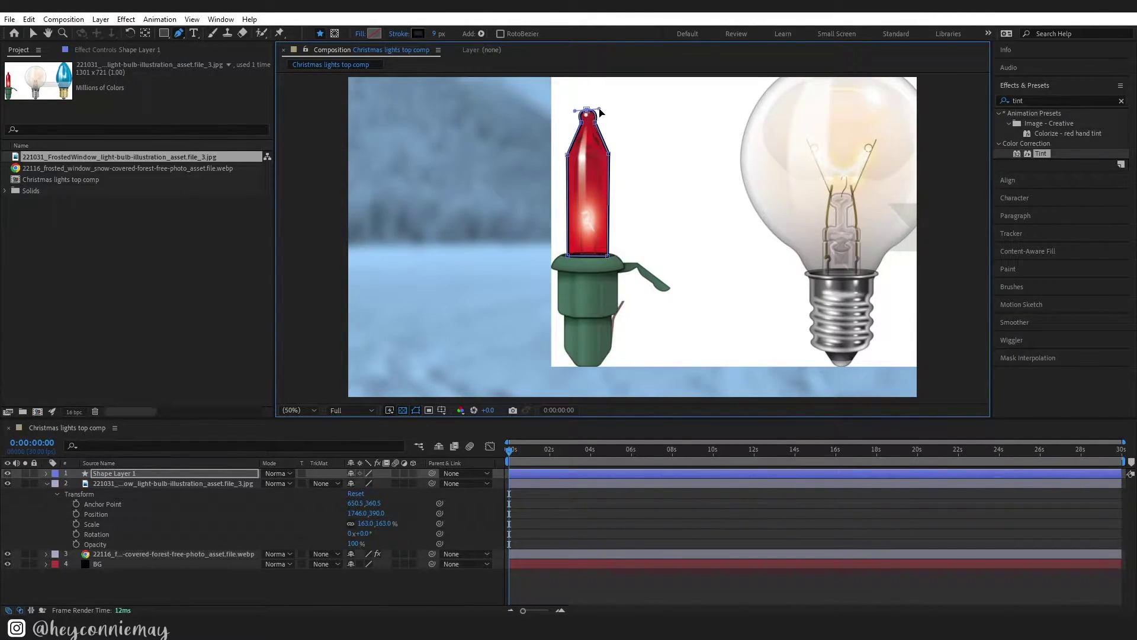
# Trace the collar below the red bulb as a closed curved path and set the stroke width to 3 px
pyautogui.click(550, 266)
pyautogui.moveTo(584, 253); pyautogui.dragTo(622, 264)
pyautogui.click(595, 273)
pyautogui.hotkey('ctrl', 'z')
pyautogui.click(588, 272)
pyautogui.moveTo(550, 266); pyautogui.dragTo(553, 271)
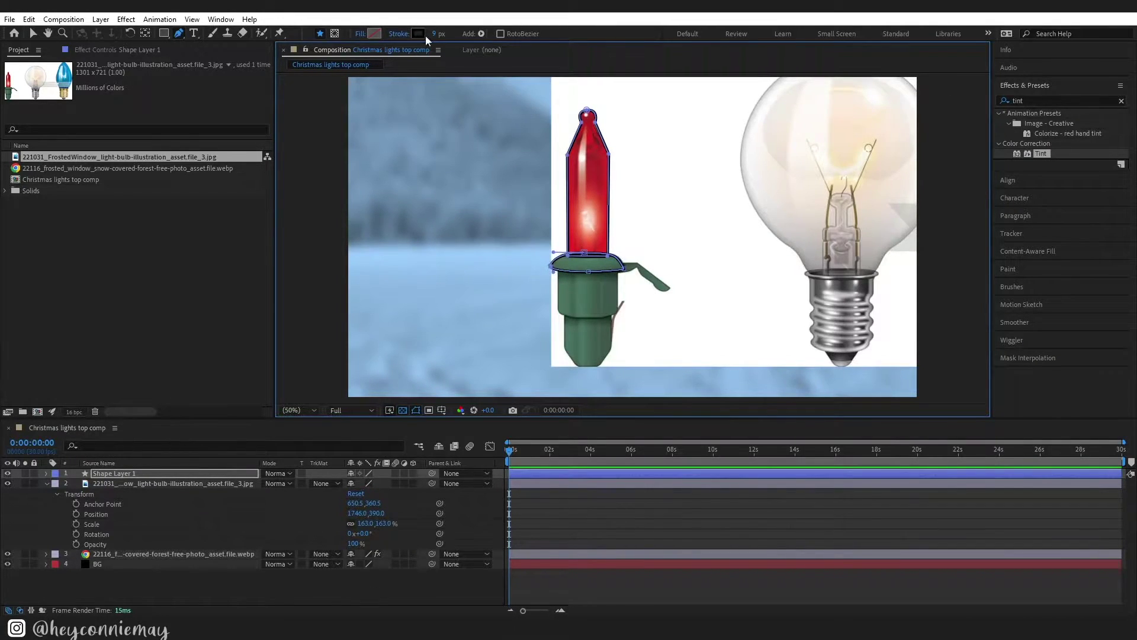
pyautogui.press('Return')
pyautogui.hotkey('ctrl', 'Down')
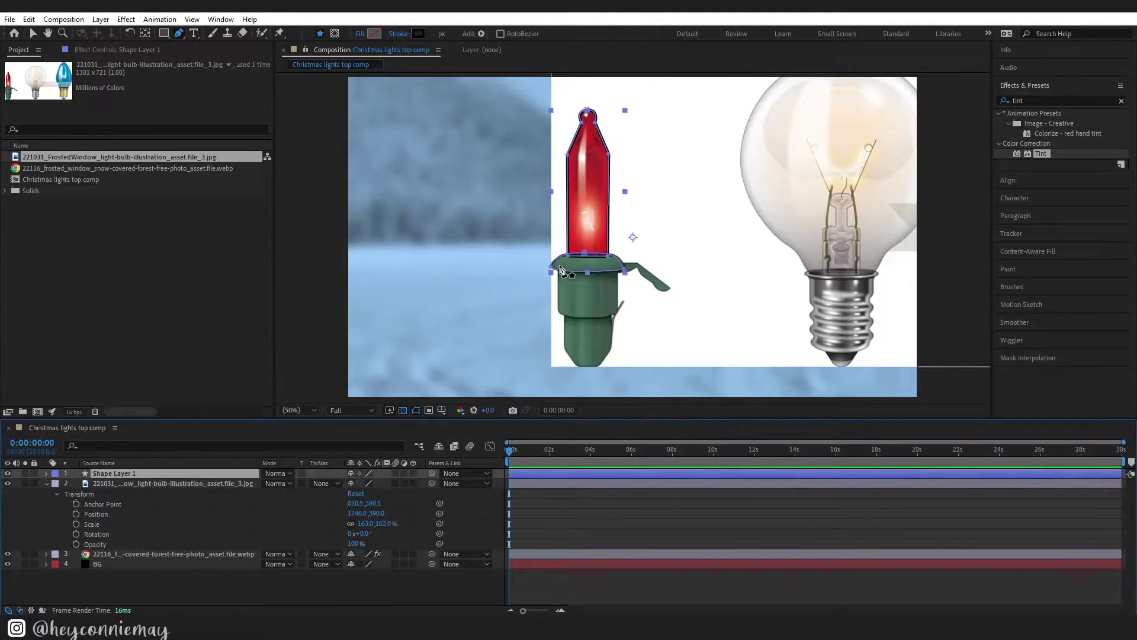
# Trace the socket section directly below the collar as a closed path with a curved lower edge
pyautogui.click(558, 265)
pyautogui.click(556, 301)
pyautogui.moveTo(572, 315); pyautogui.dragTo(618, 282)
pyautogui.click(603, 316)
pyautogui.click(616, 265)
pyautogui.click(558, 265)
# Trace the lowest section of the green socket as a closed path on the same shape layer
pyautogui.click(158, 475)
pyautogui.click(567, 308)
pyautogui.click(567, 349)
pyautogui.click(577, 365)
pyautogui.click(596, 365)
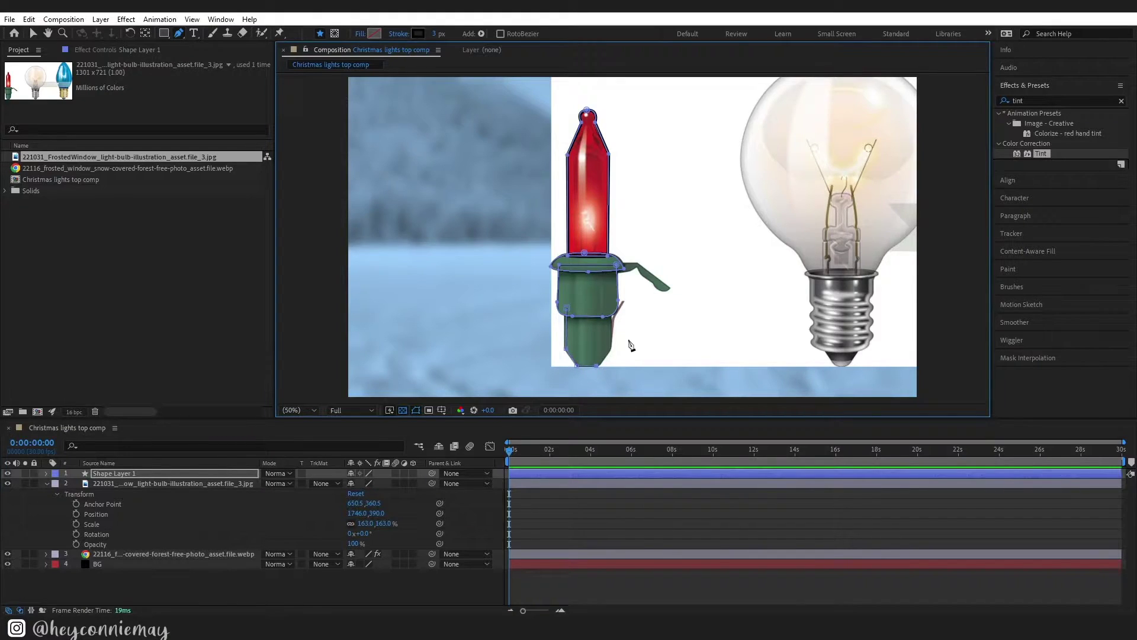
pyautogui.click(610, 350)
pyautogui.click(612, 307)
pyautogui.click(566, 308)
# Round the lower corners of the lowest socket section's path with the Convert Vertex tool
pyautogui.moveTo(178, 33); pyautogui.dragTo(224, 72)
pyautogui.click(566, 349)
pyautogui.moveTo(180, 33); pyautogui.dragTo(214, 42)
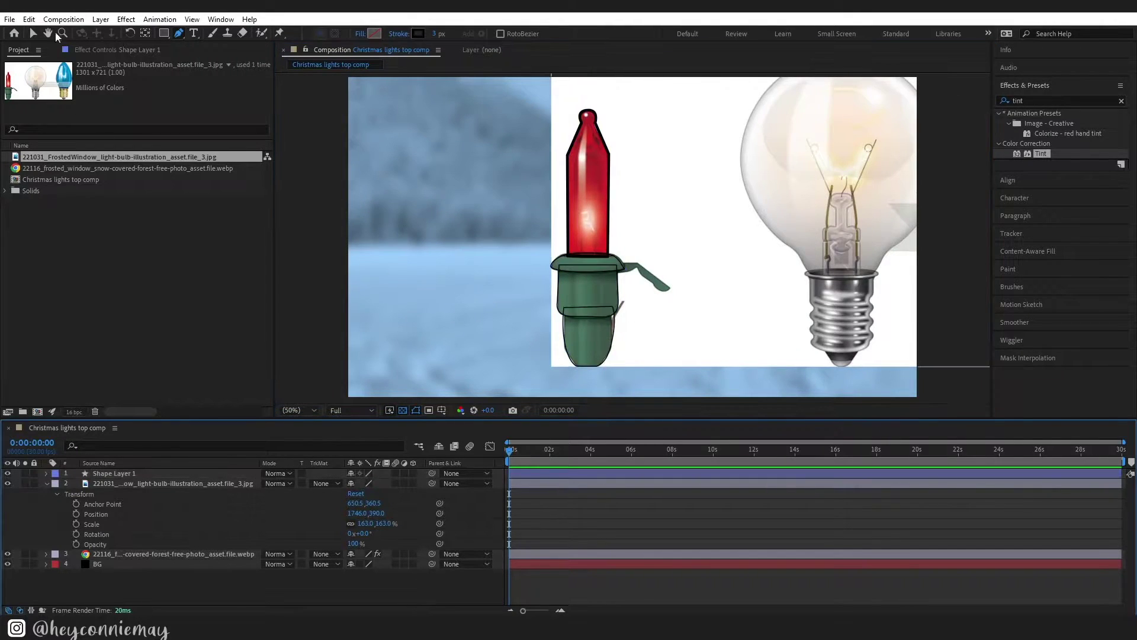
pyautogui.press('v')
pyautogui.click(178, 32)
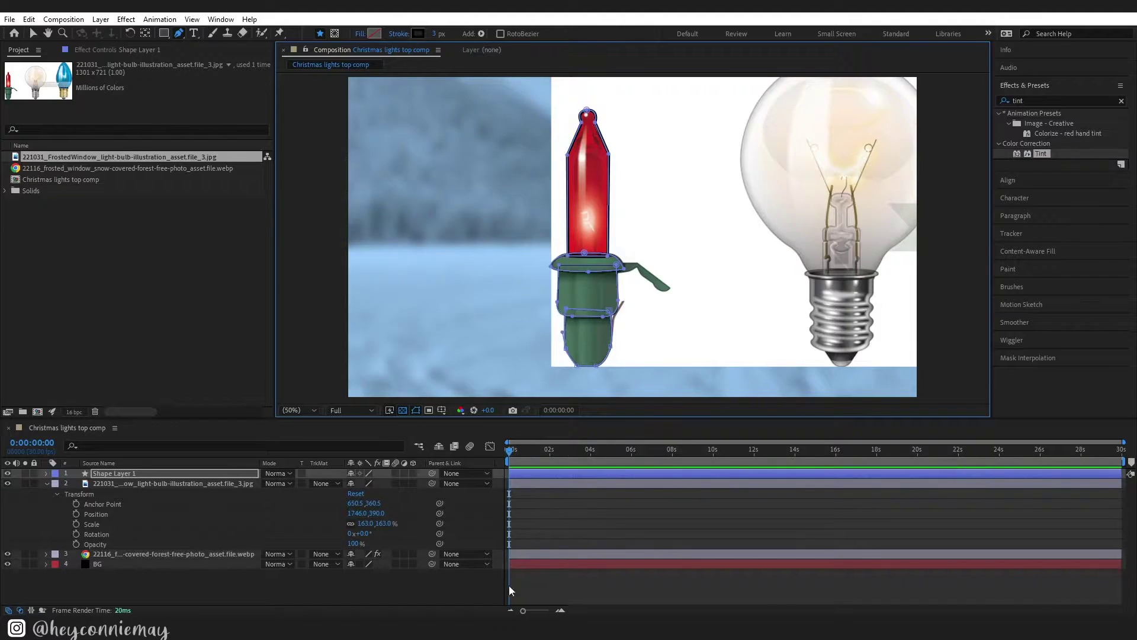
pyautogui.click(483, 606)
# Expand the shape layer's contents and give Shape 4, the lowest socket section, a solid color fill
pyautogui.click(115, 473)
pyautogui.click(46, 473)
pyautogui.click(57, 484)
pyautogui.click(73, 494)
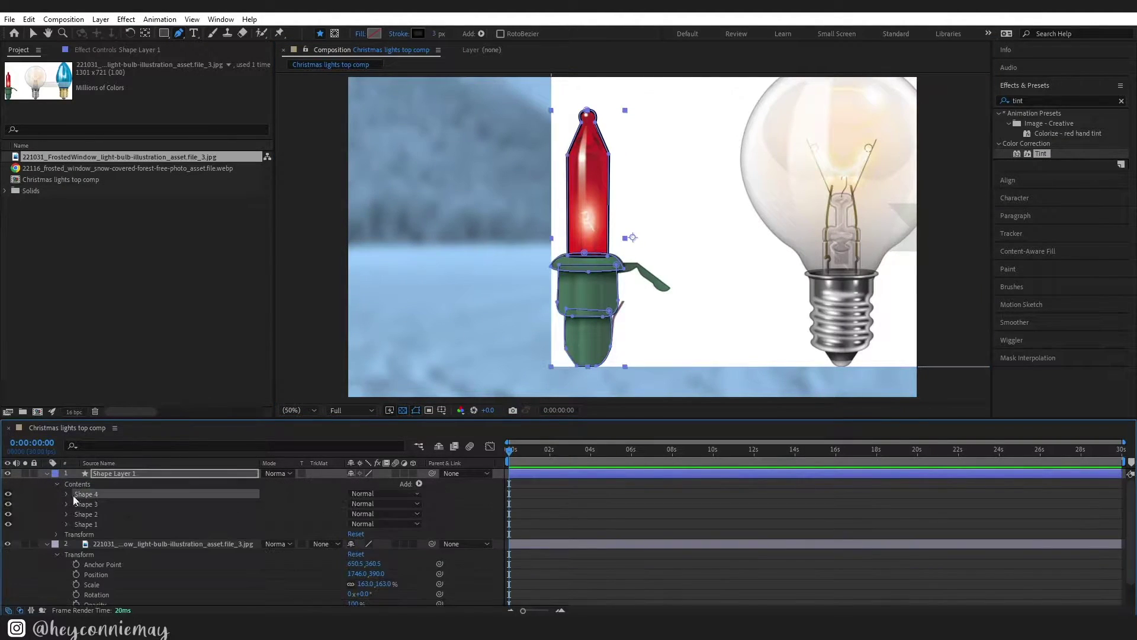
pyautogui.click(67, 493)
pyautogui.click(77, 524)
pyautogui.click(360, 33)
pyautogui.click(523, 282)
pyautogui.click(549, 349)
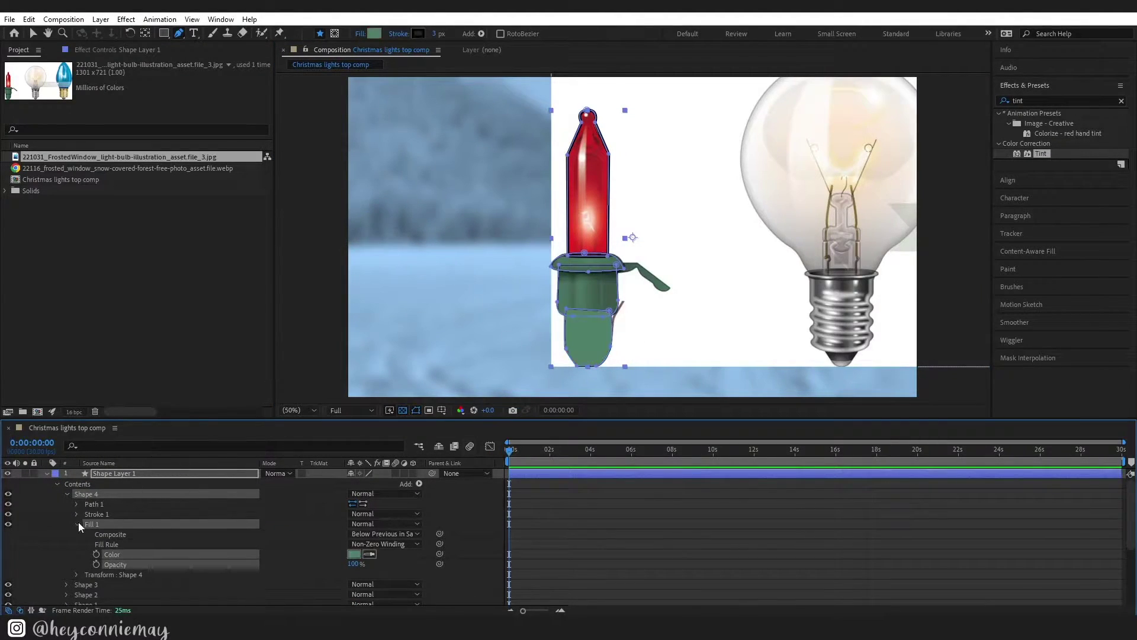
# Set Shape 4's fill color to dark grey and copy its hex code
pyautogui.click(354, 553)
pyautogui.moveTo(142, 511); pyautogui.dragTo(89, 518)
pyautogui.click(302, 538)
pyautogui.rightClick(300, 540)
pyautogui.click(214, 414)
pyautogui.click(366, 401)
pyautogui.click(77, 523)
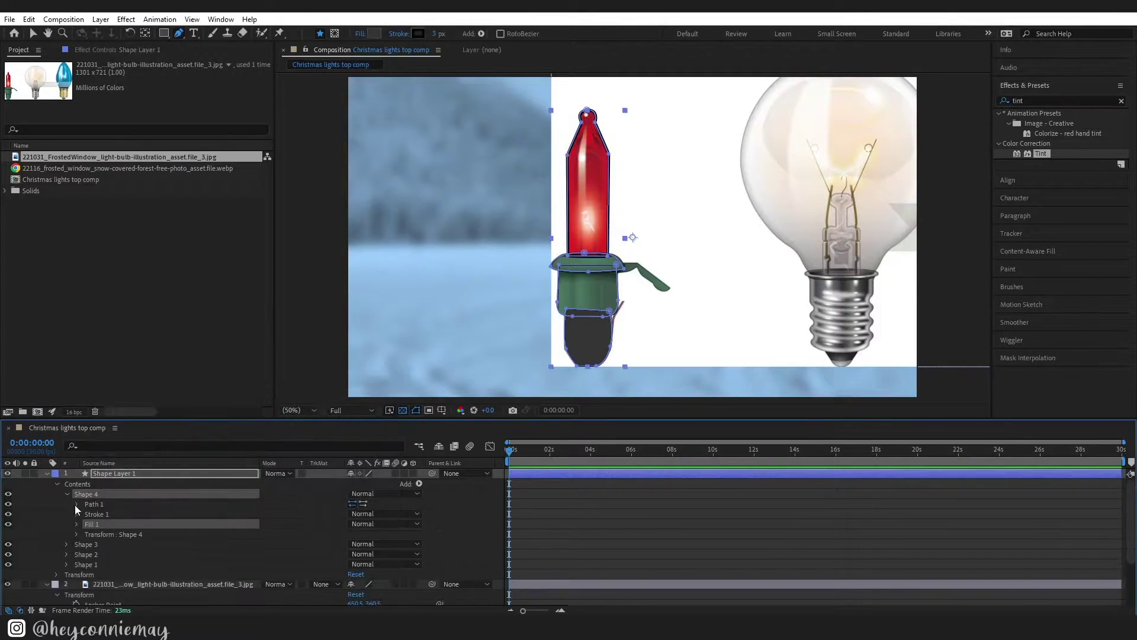
# Give Shape 3, the upper socket section, a solid fill using the copied dark grey hex code
pyautogui.click(67, 493)
pyautogui.click(67, 504)
pyautogui.click(77, 534)
pyautogui.click(354, 564)
pyautogui.rightClick(305, 539)
pyautogui.click(214, 426)
pyautogui.click(366, 401)
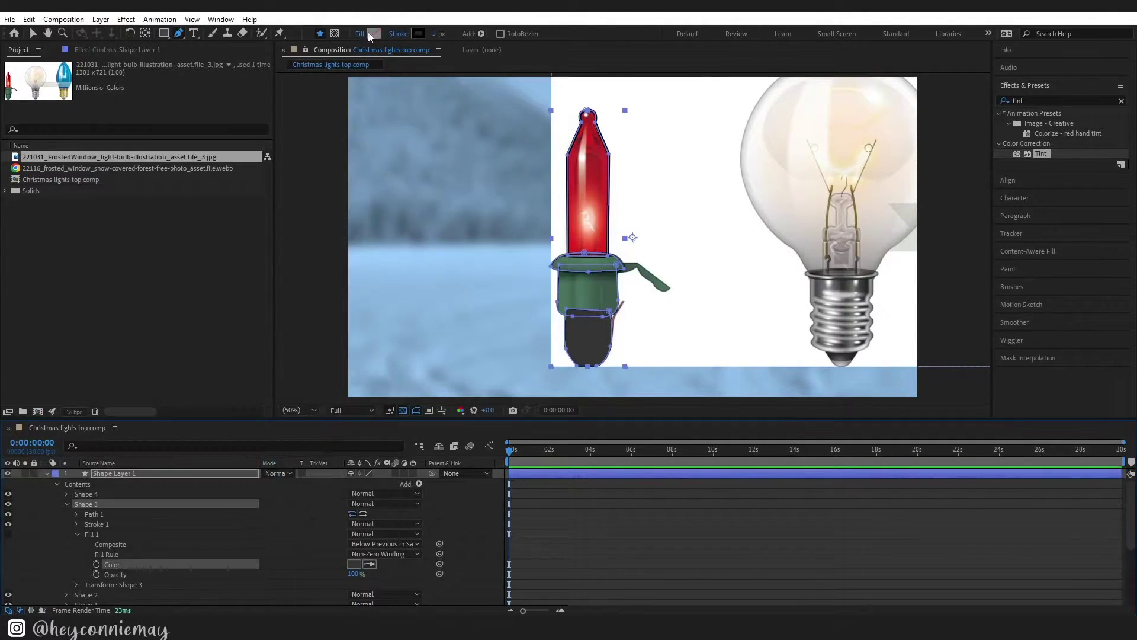
pyautogui.click(360, 33)
pyautogui.click(522, 282)
pyautogui.click(549, 349)
# Give Shape 2, the collar, a solid dark grey fill matching the other socket sections
pyautogui.click(354, 563)
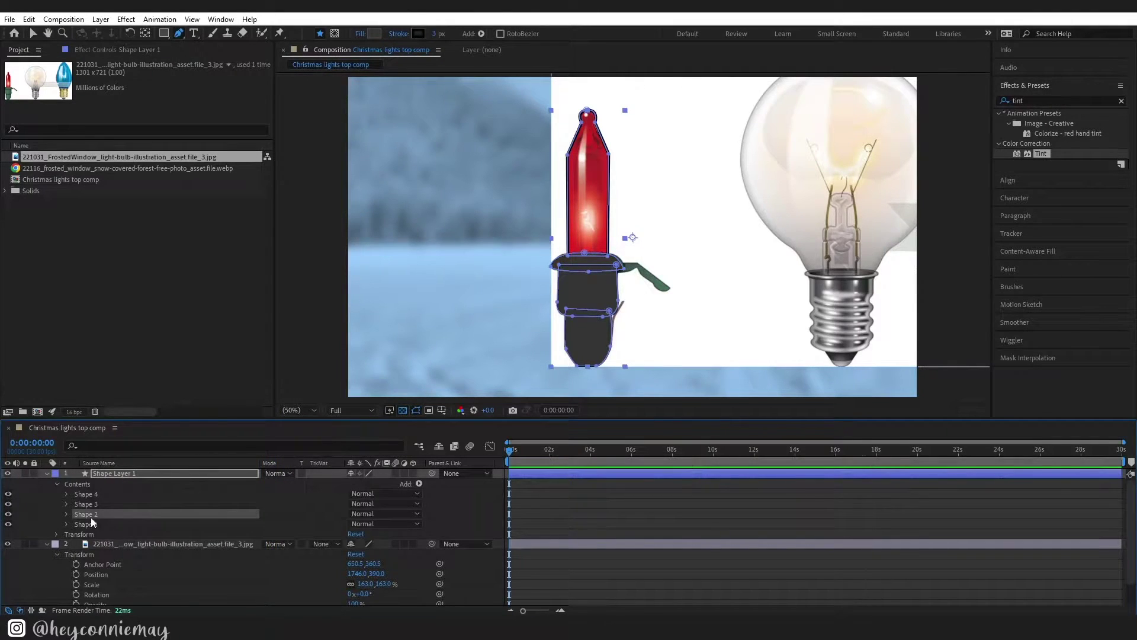
pyautogui.moveTo(91, 515); pyautogui.dragTo(100, 489)
pyautogui.moveTo(95, 513); pyautogui.dragTo(97, 498)
# Fill the traced bulb glass, Shape 1, with solid red FF0000
pyautogui.press('v')
pyautogui.click(281, 384)
pyautogui.doubleClick(586, 152)
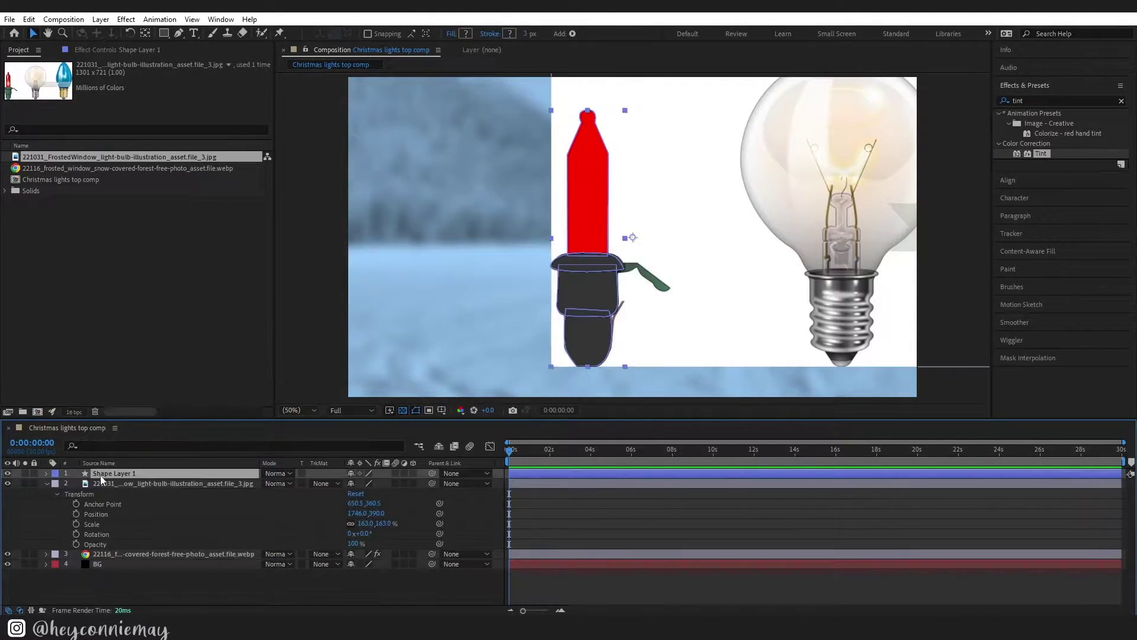
# Rename the shape layer as "Light 1"
pyautogui.click(109, 474)
pyautogui.press('Return')
pyautogui.press('capslock')
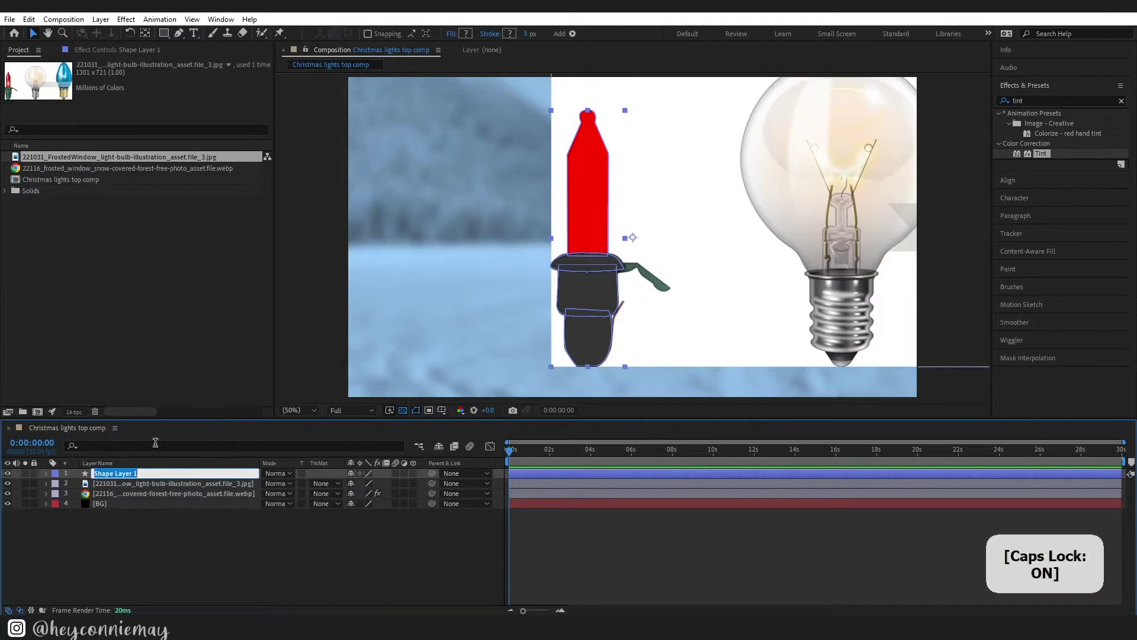
pyautogui.write('Light 1')
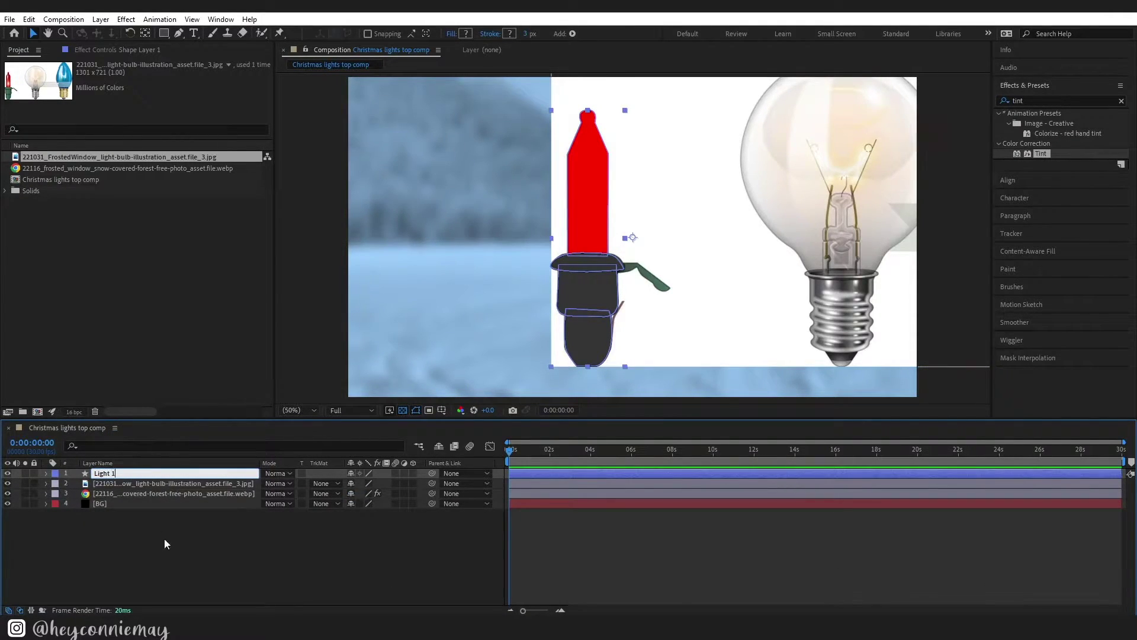
pyautogui.click(148, 536)
# Hide the light bulb illustration reference layer, leaving the snowy forest background visible
pyautogui.click(111, 493)
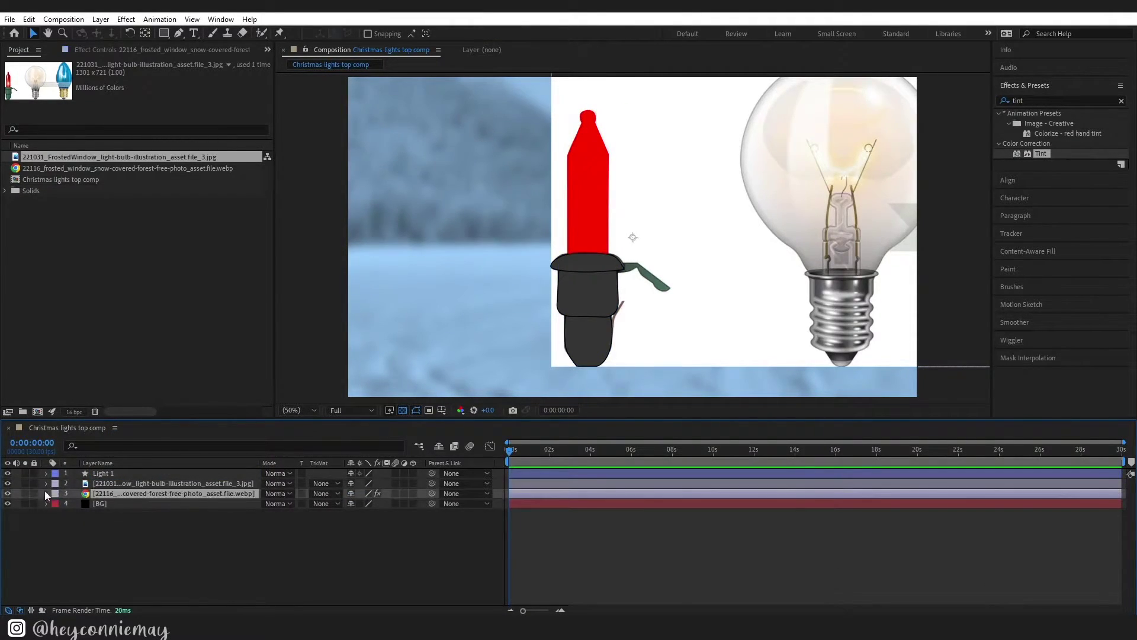
pyautogui.click(7, 493)
pyautogui.click(7, 493)
pyautogui.click(7, 483)
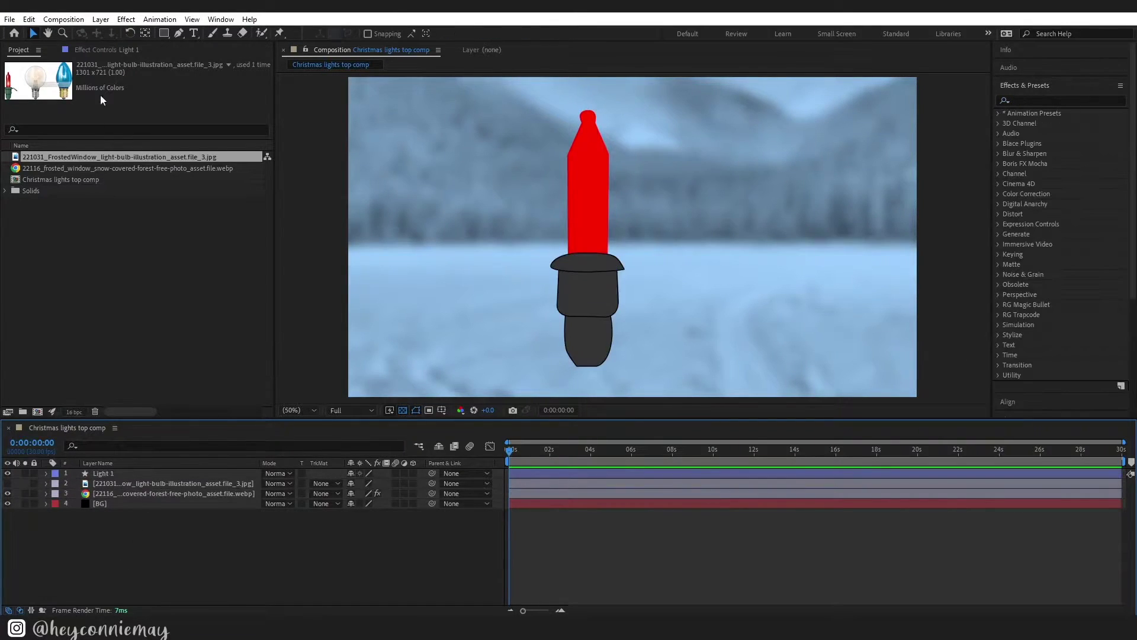
# Add a new adjustment layer above the Light 1 shape layer
pyautogui.click(101, 19)
pyautogui.moveTo(116, 32)
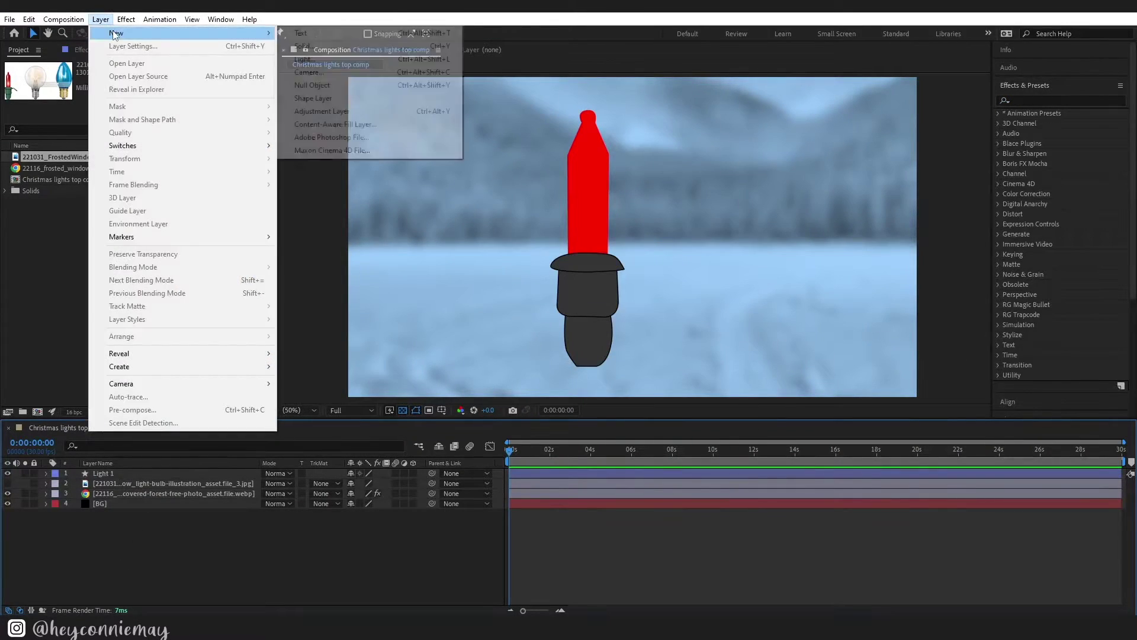
pyautogui.press('Delete')
pyautogui.click(325, 111)
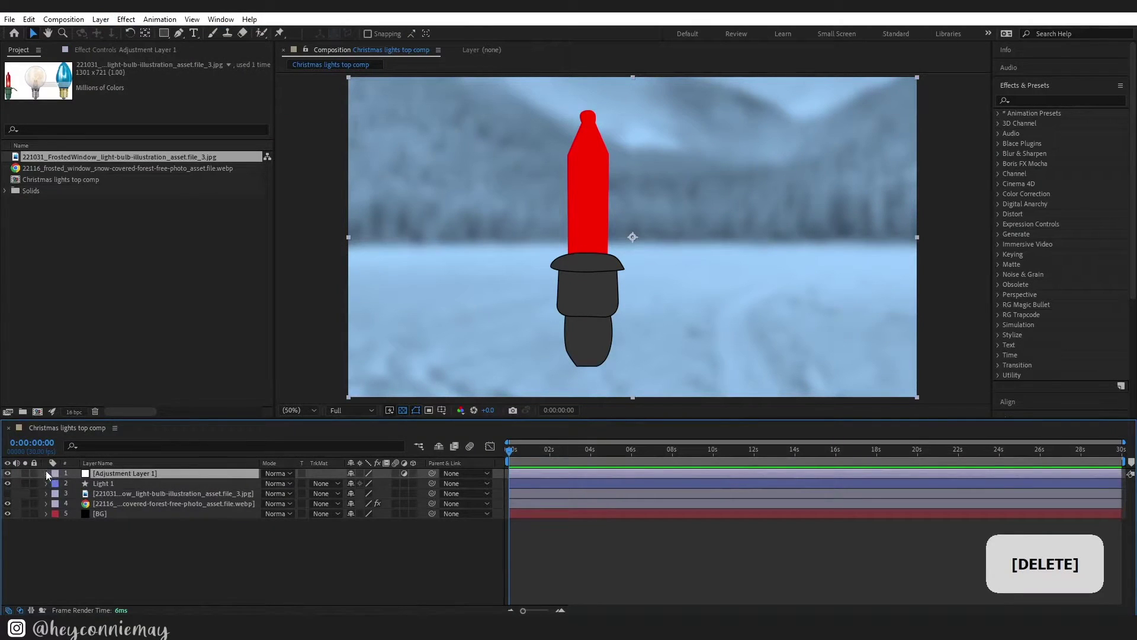
# Rename the adjustment layer as "Light Controls Layer"
pyautogui.click(46, 473)
pyautogui.rightClick(109, 473)
pyautogui.click(135, 439)
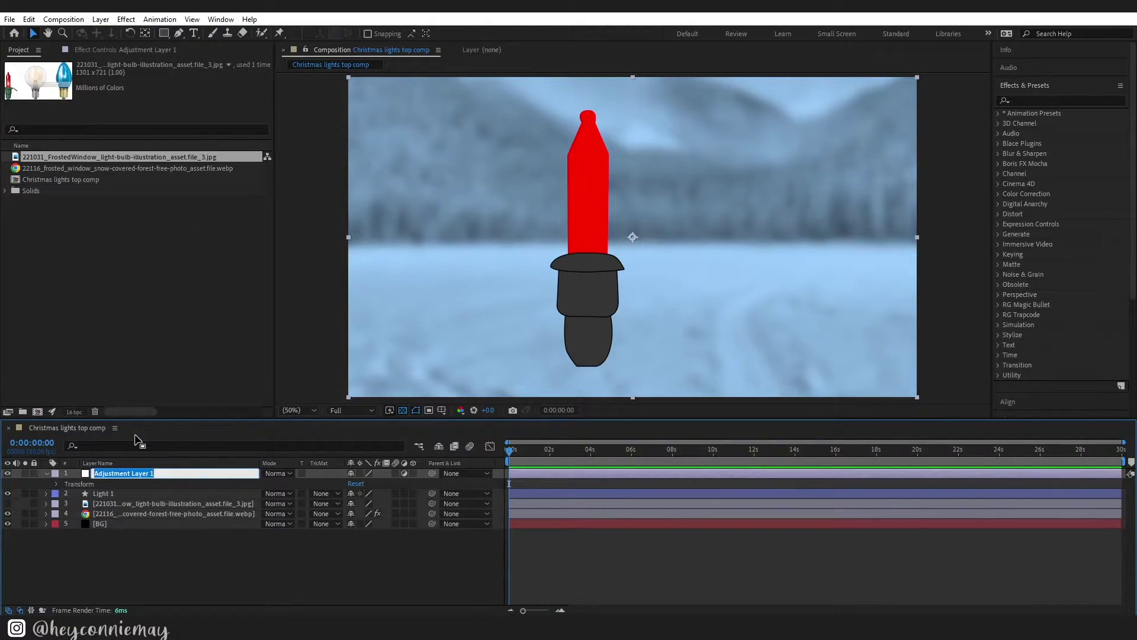
pyautogui.press('capslock')
pyautogui.write('L')
pyautogui.press('capslock')
pyautogui.write('ight')
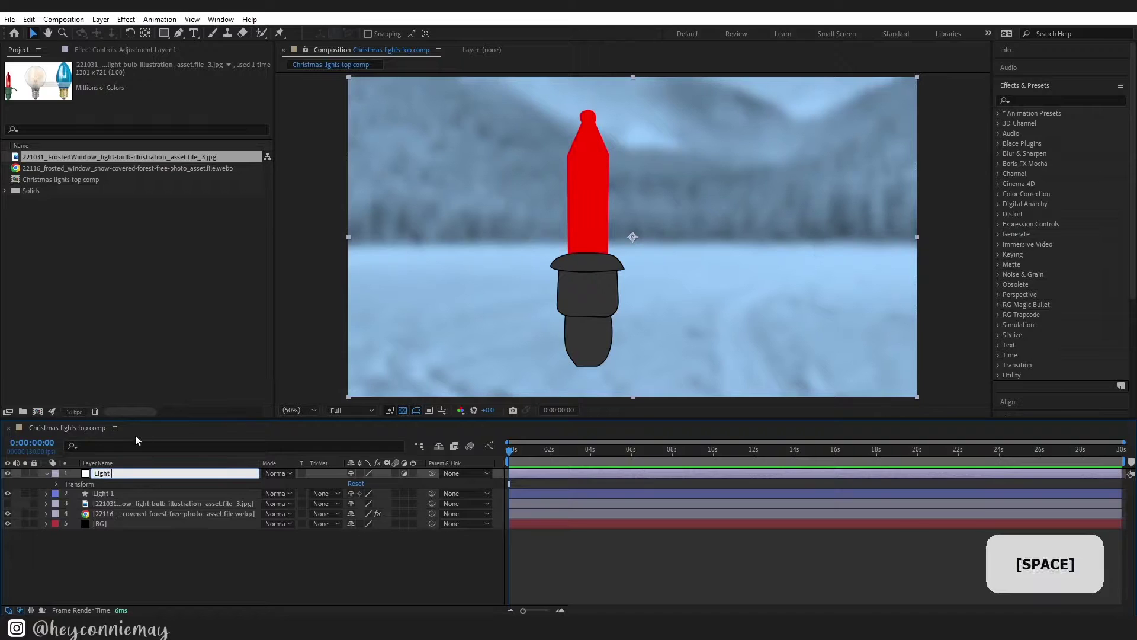
pyautogui.press('capslock')
pyautogui.write('C')
pyautogui.press('capslock')
pyautogui.write('ontrols')
pyautogui.press('capslock')
pyautogui.write('L')
pyautogui.press('capslock')
pyautogui.write('a')
pyautogui.click(138, 484)
pyautogui.click(141, 473)
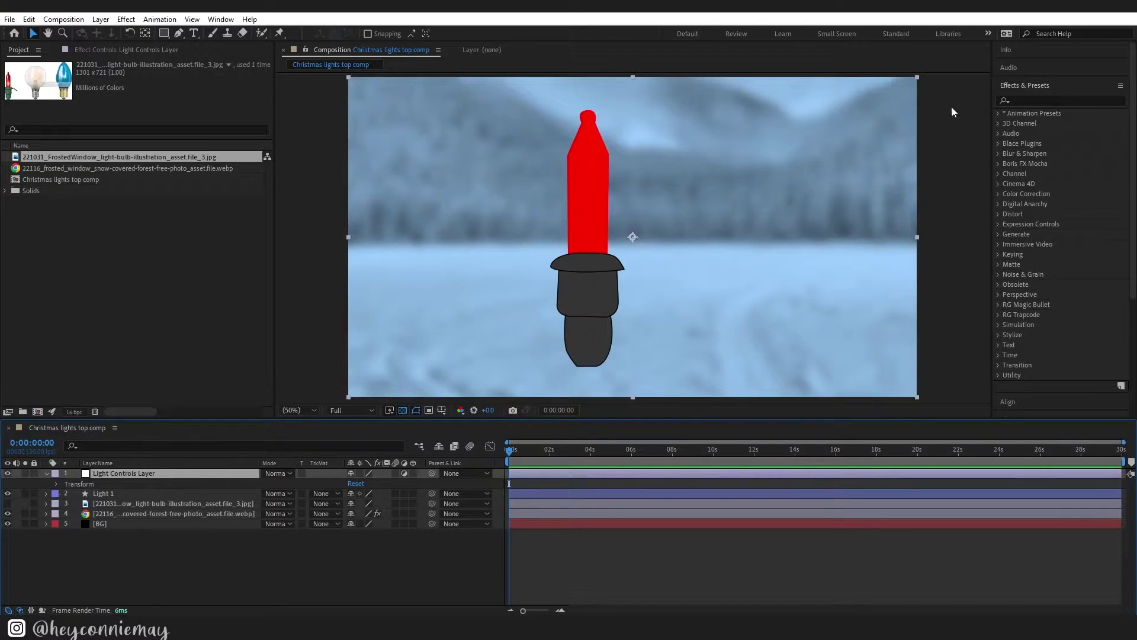
# Apply the Color Control effect to Light Controls Layer and duplicate it for a second colour
pyautogui.click(1048, 98)
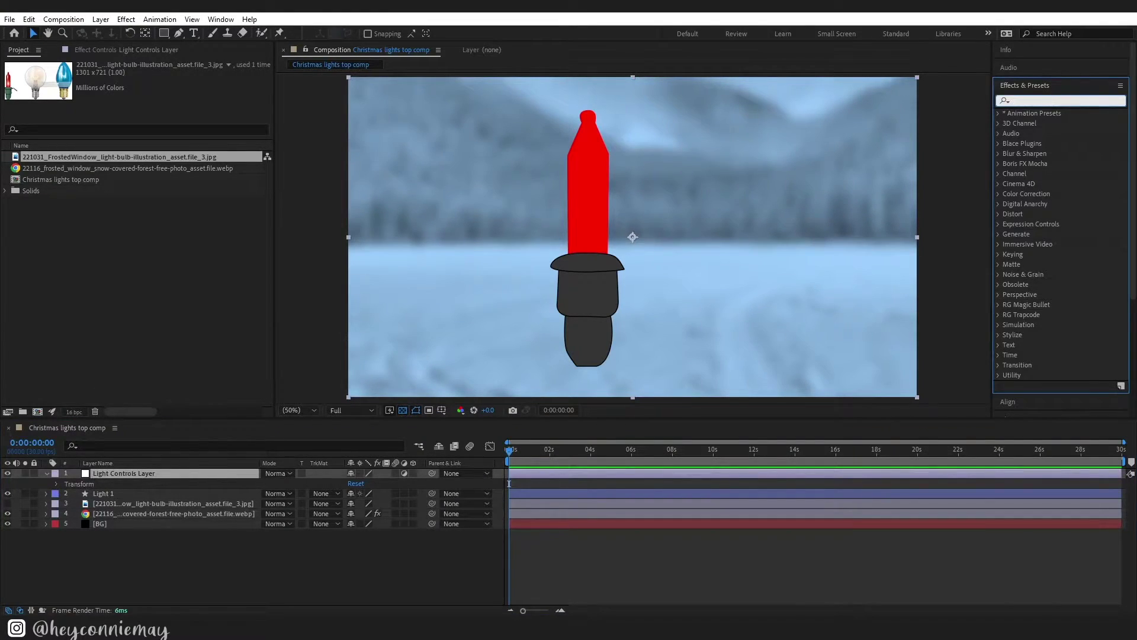
pyautogui.write('color')
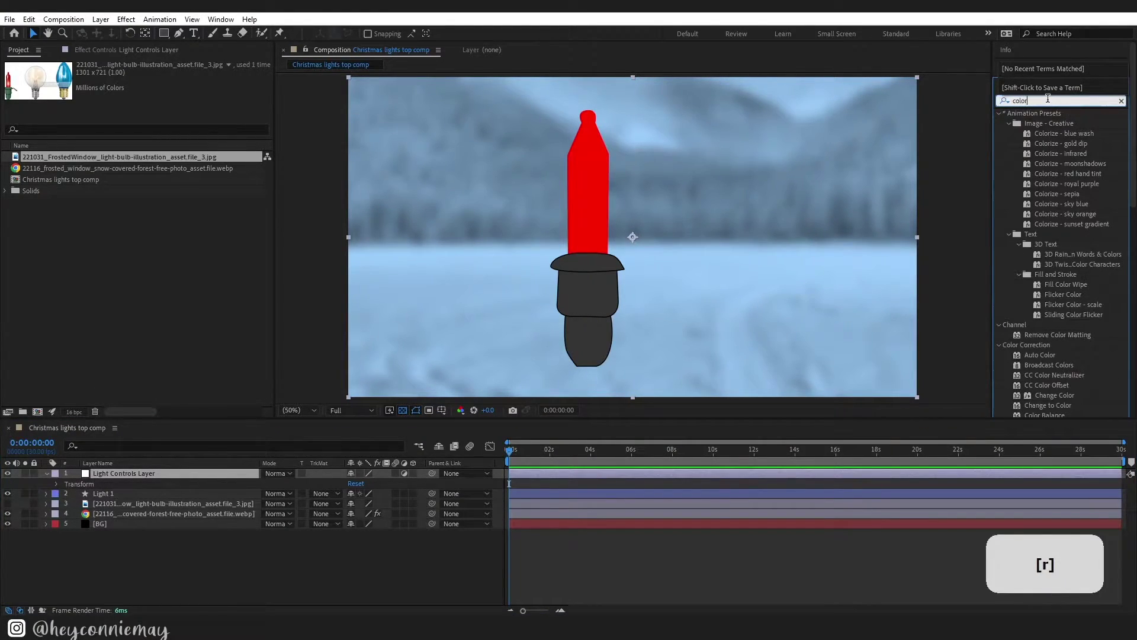
pyautogui.write(' con')
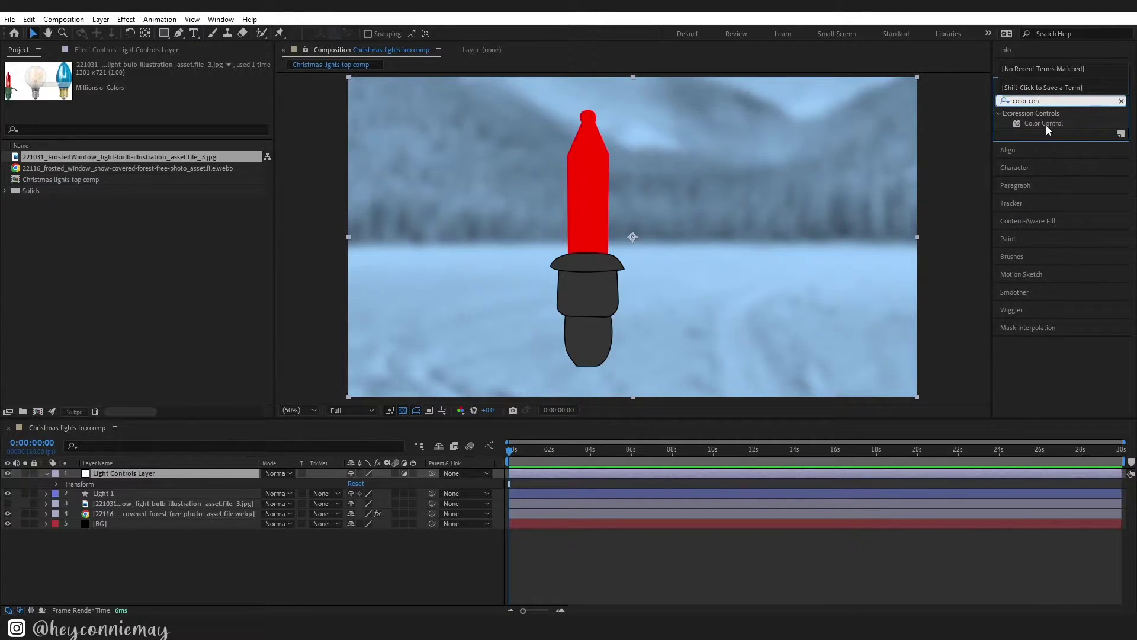
pyautogui.moveTo(1047, 130); pyautogui.dragTo(127, 473)
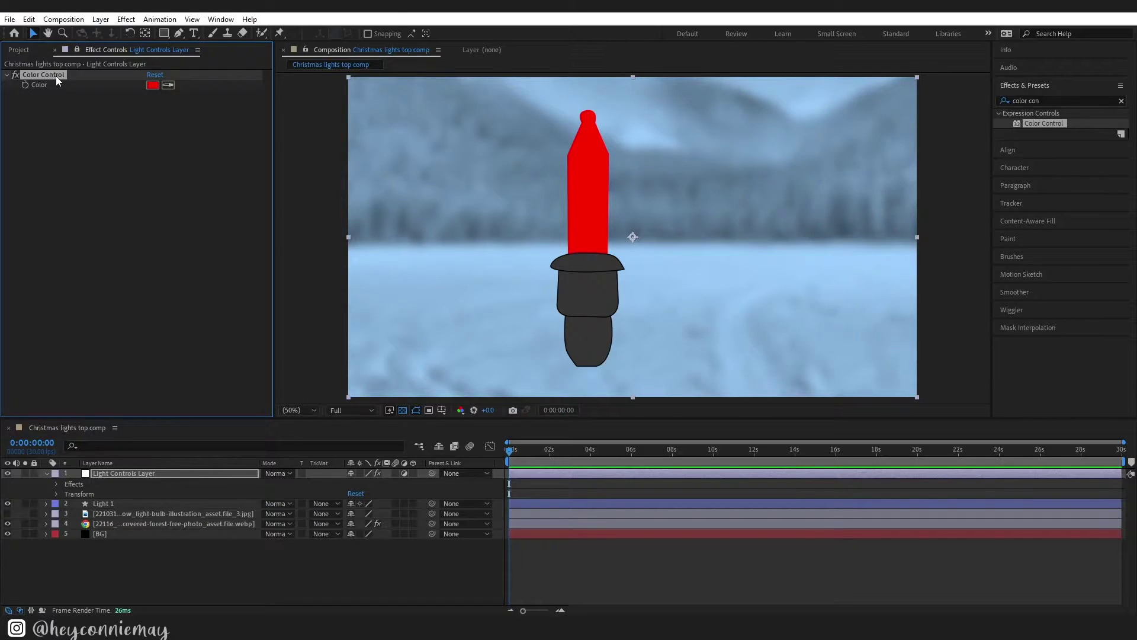
pyautogui.hotkey('ctrl', 'd')
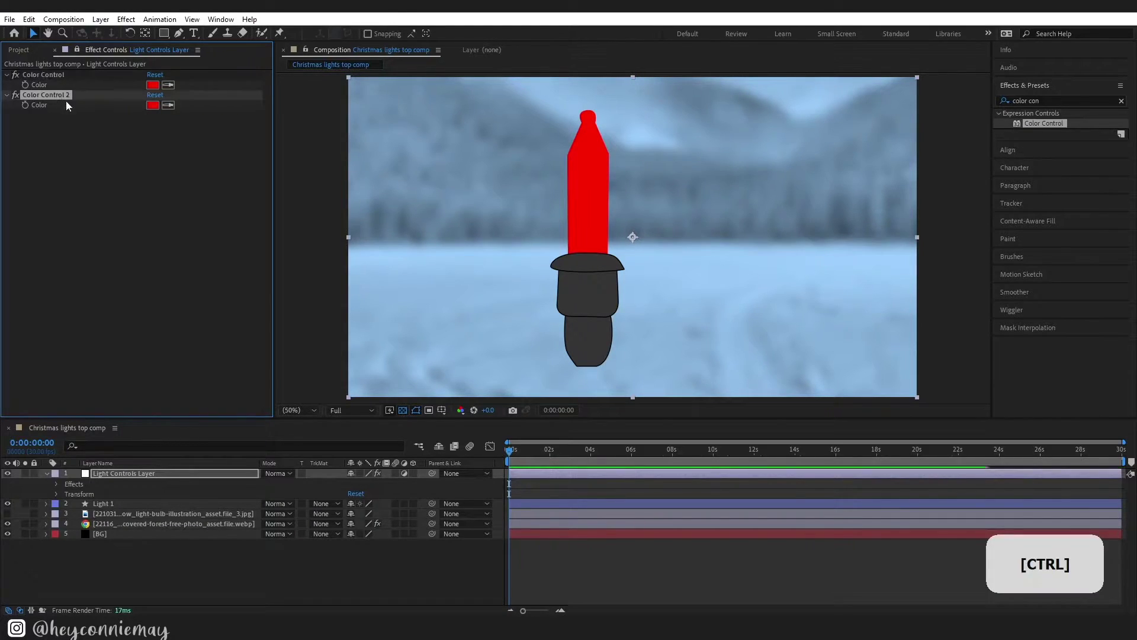
# Find the Slider Control effect and add it to Light Controls Layer below the two colour controls
pyautogui.click(1121, 101)
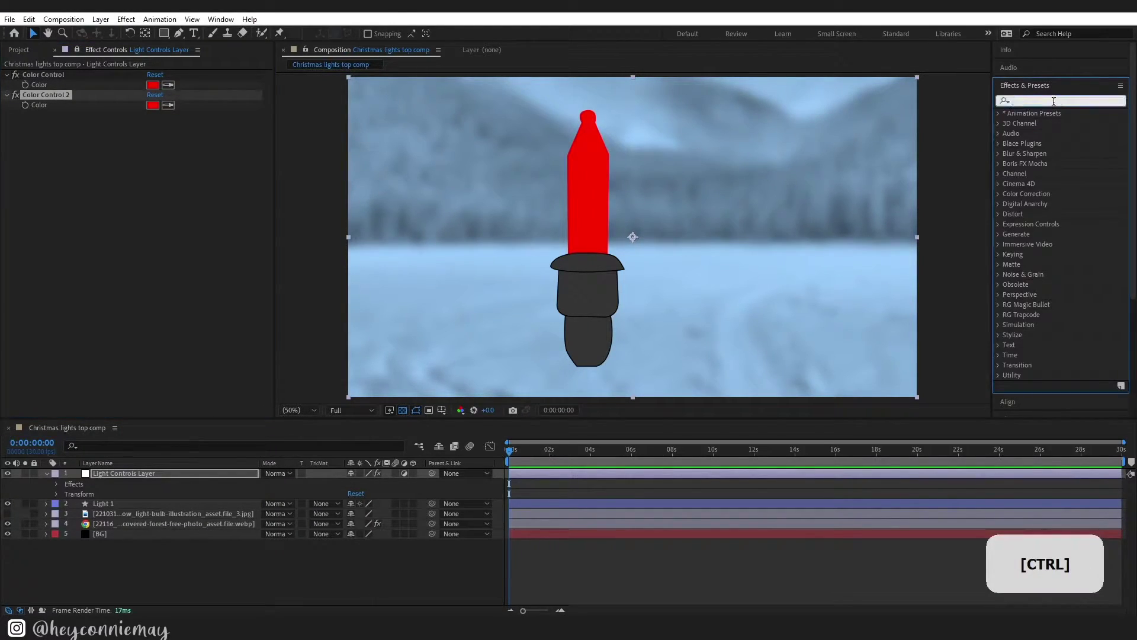
pyautogui.write('slider')
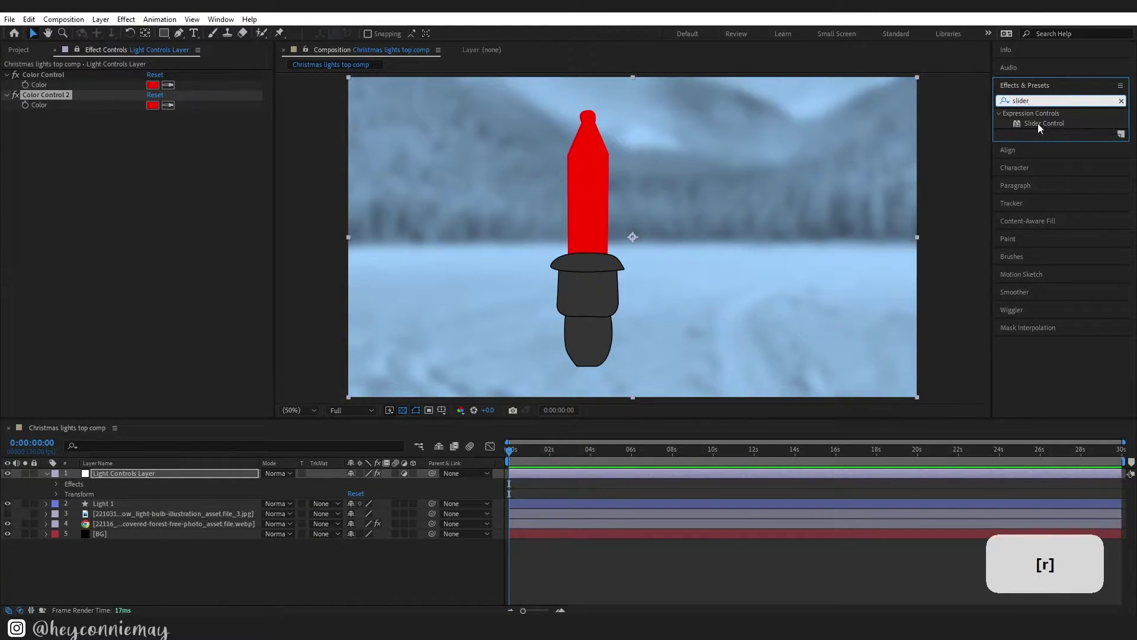
pyautogui.moveTo(1038, 122); pyautogui.dragTo(130, 193)
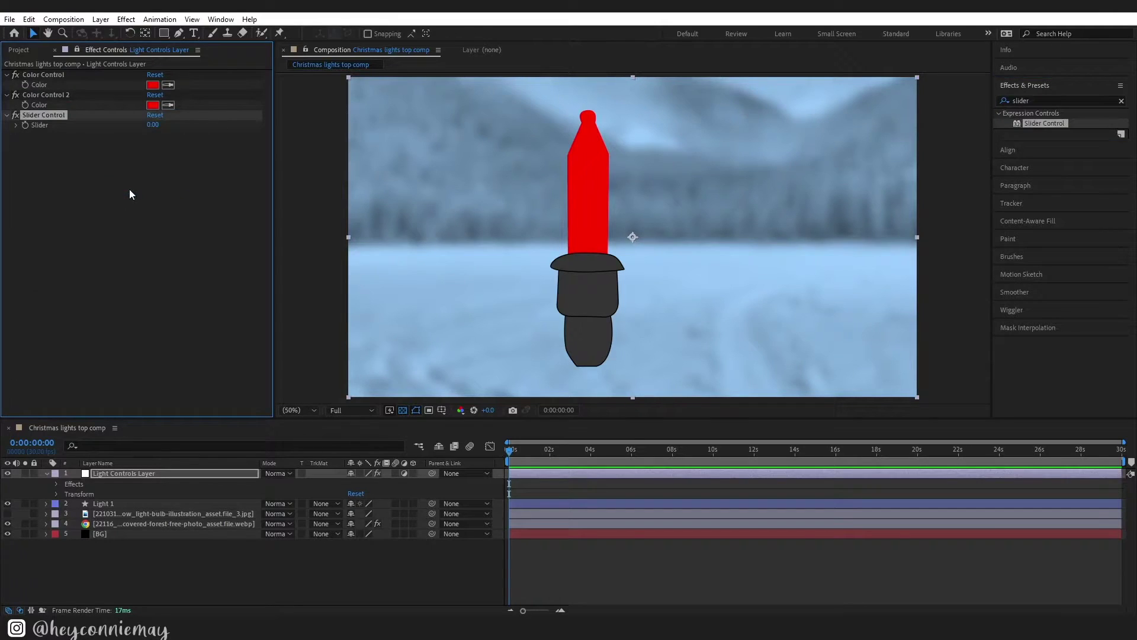
# Pre-compose the Light 1 layer as "Christmas Lights Comp", moving all attributes into the new composition
pyautogui.rightClick(116, 503)
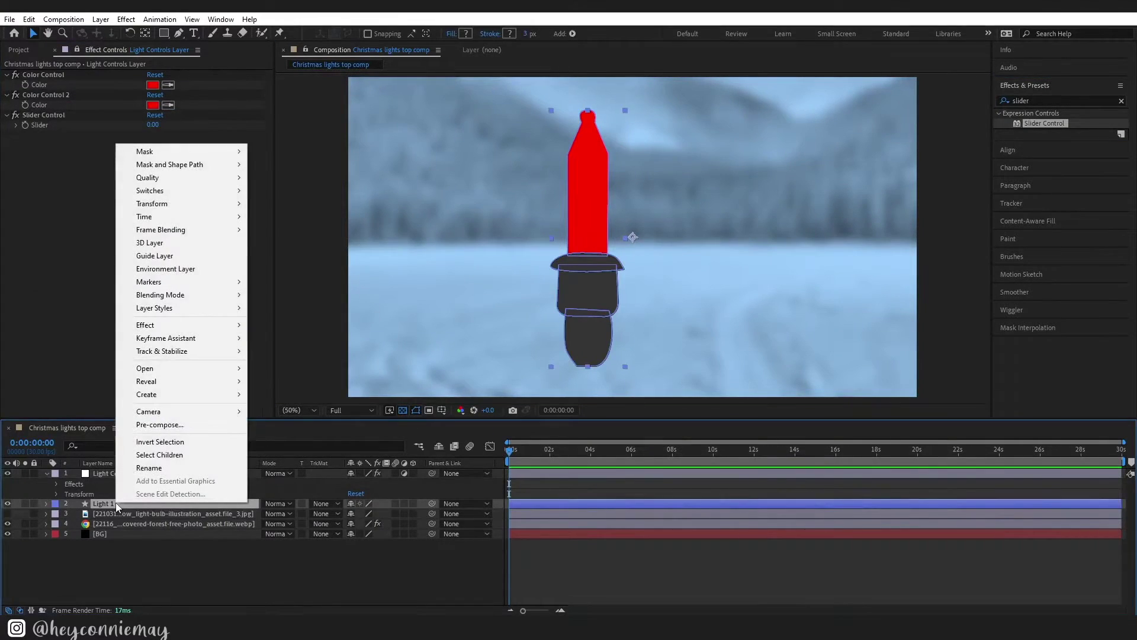
pyautogui.click(143, 424)
pyautogui.write('C')
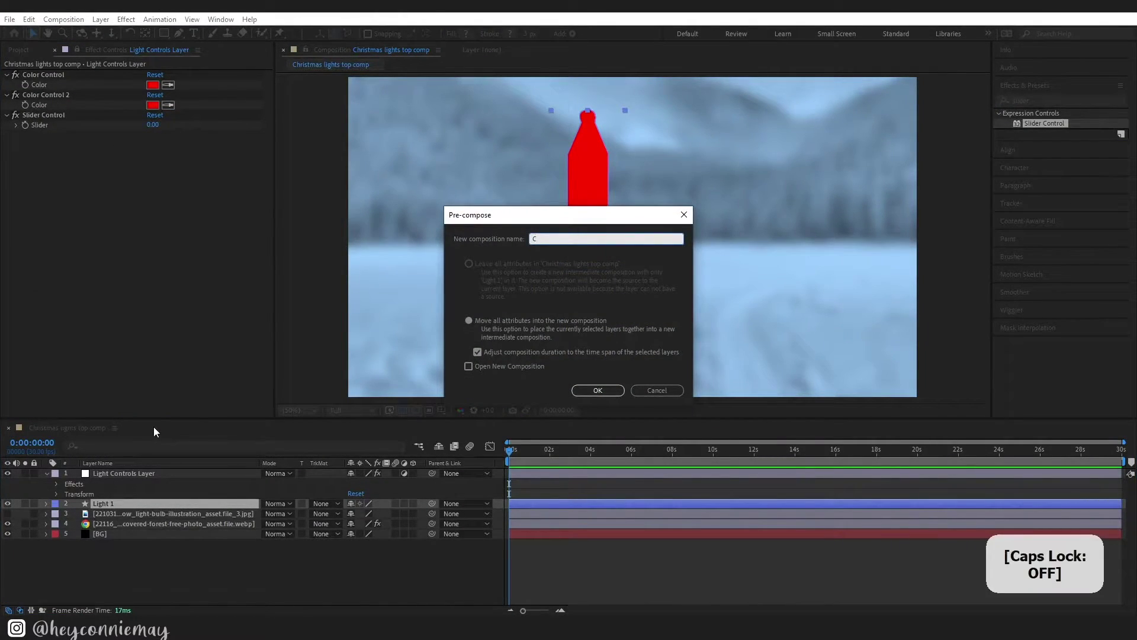
pyautogui.write('hristmas Lights Comp')
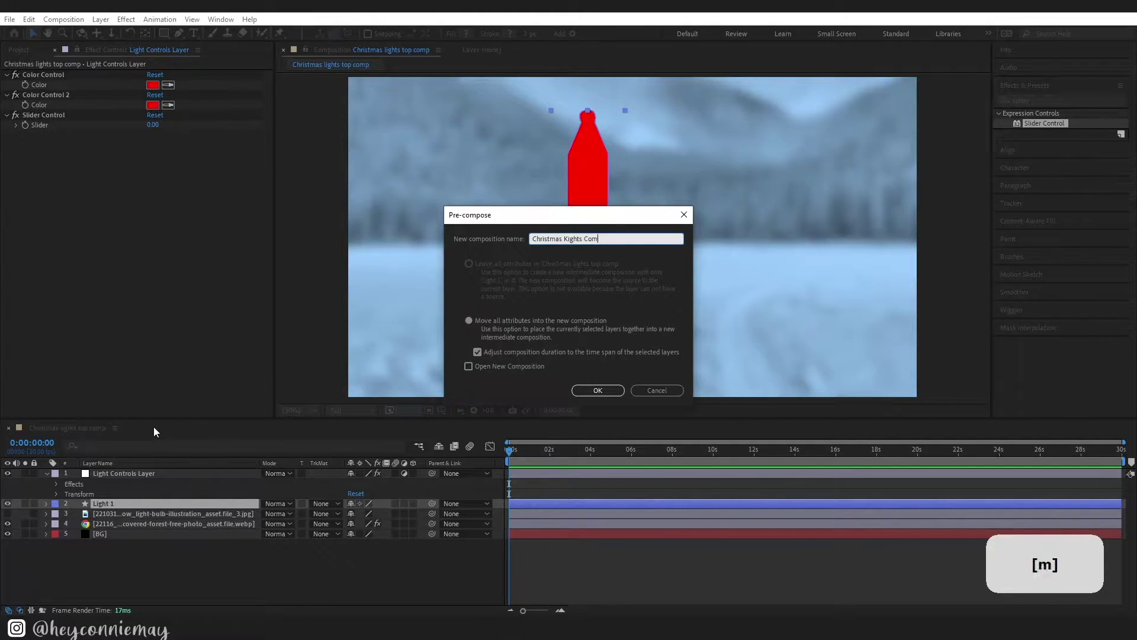
pyautogui.click(598, 389)
# Open Christmas Lights Comp and expand the Fill 1 properties of Shape 1 in the Light 1 layer
pyautogui.doubleClick(87, 503)
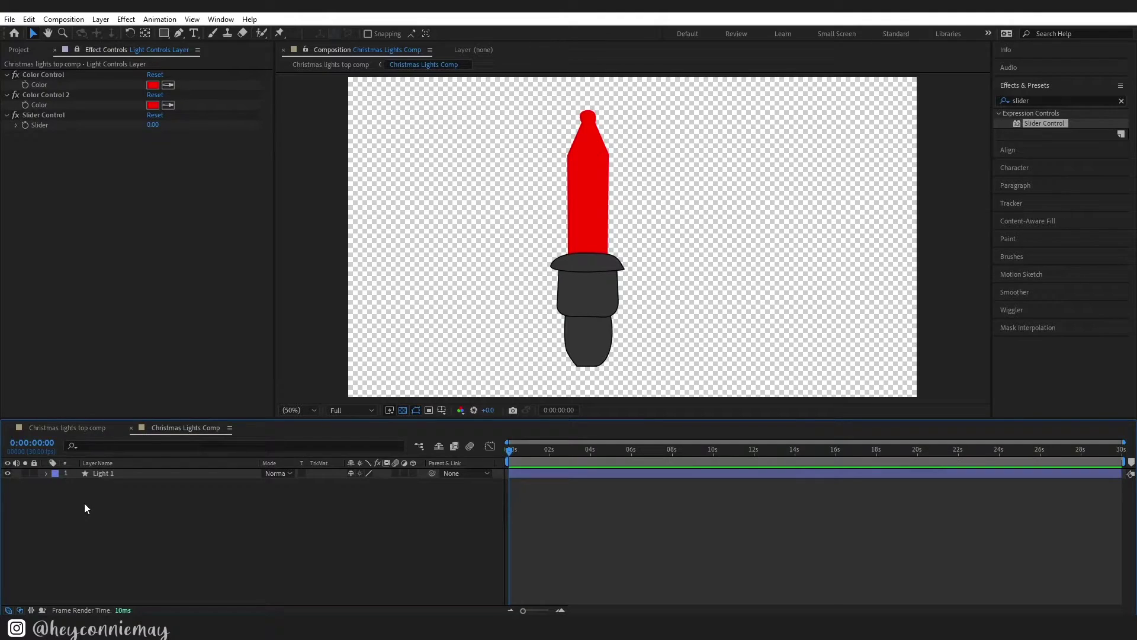
pyautogui.click(46, 474)
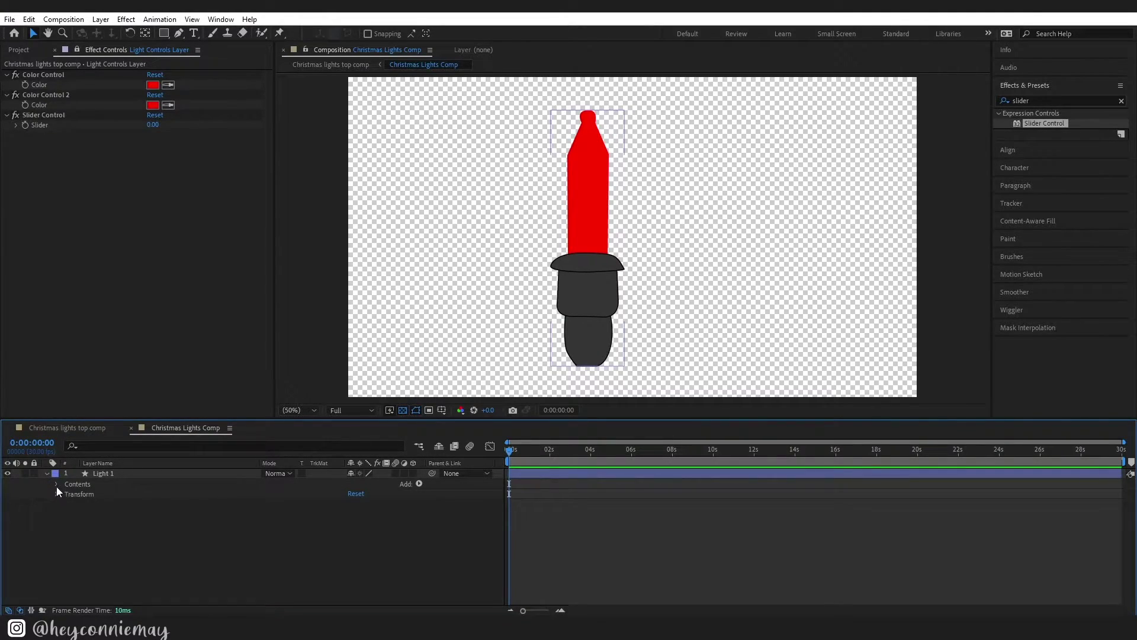
pyautogui.click(56, 485)
pyautogui.click(302, 583)
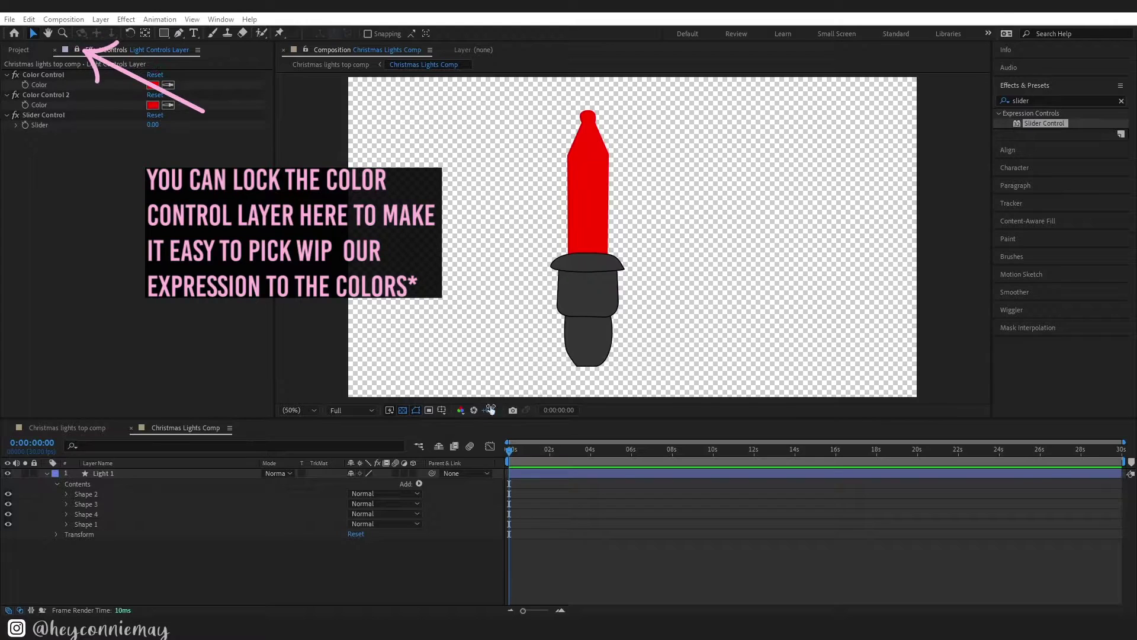
pyautogui.click(66, 524)
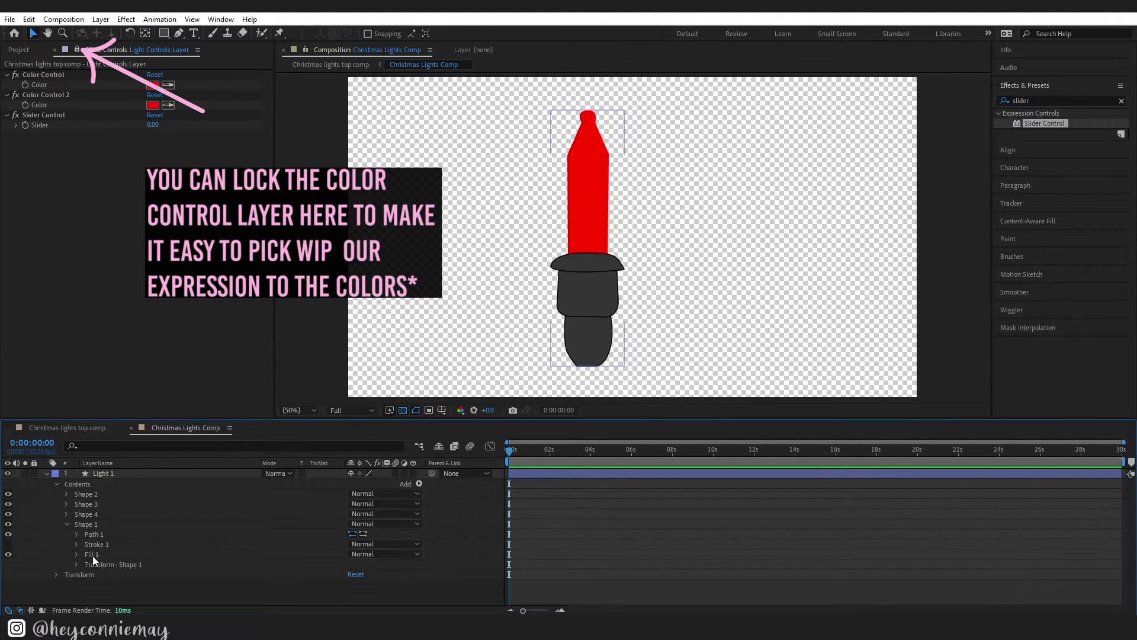
pyautogui.click(76, 555)
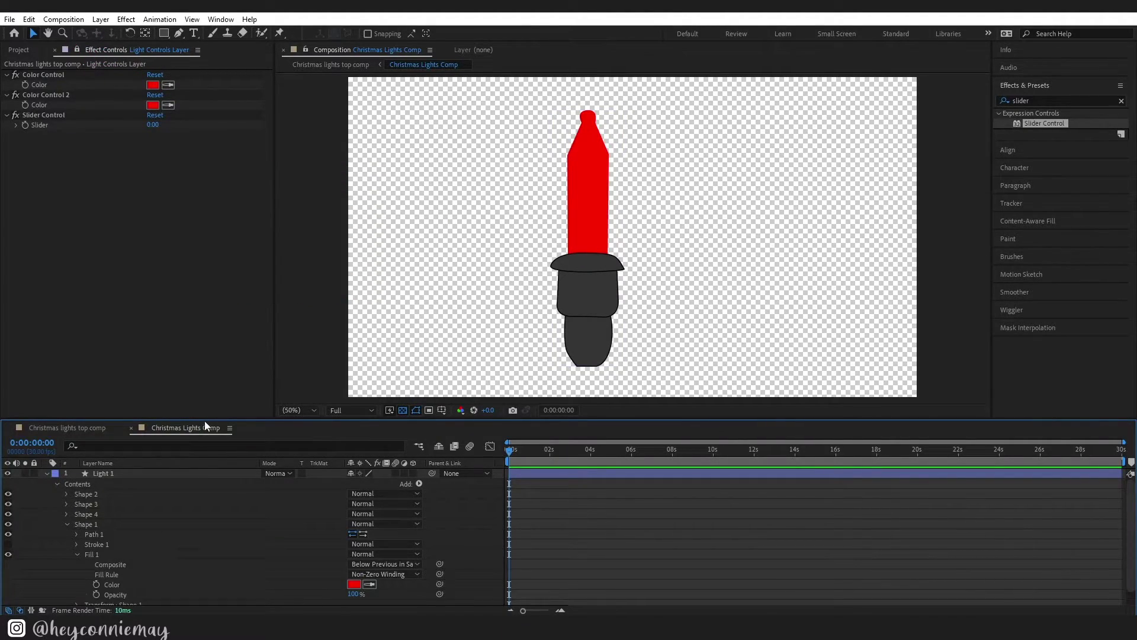
pyautogui.moveTo(203, 418); pyautogui.dragTo(204, 365)
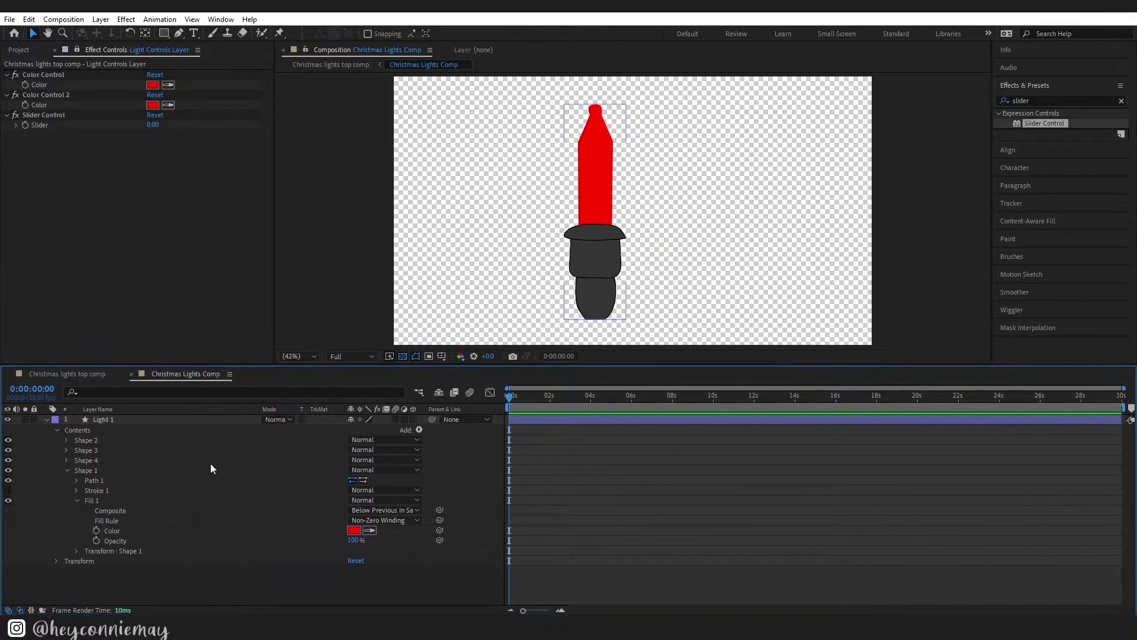
# Enable an expression on Shape 1's fill Color and replace the default code with the copied random colour-choosing expression
pyautogui.press('alt')
pyautogui.keyDown('alt'); pyautogui.click(97, 530); pyautogui.keyUp('alt')
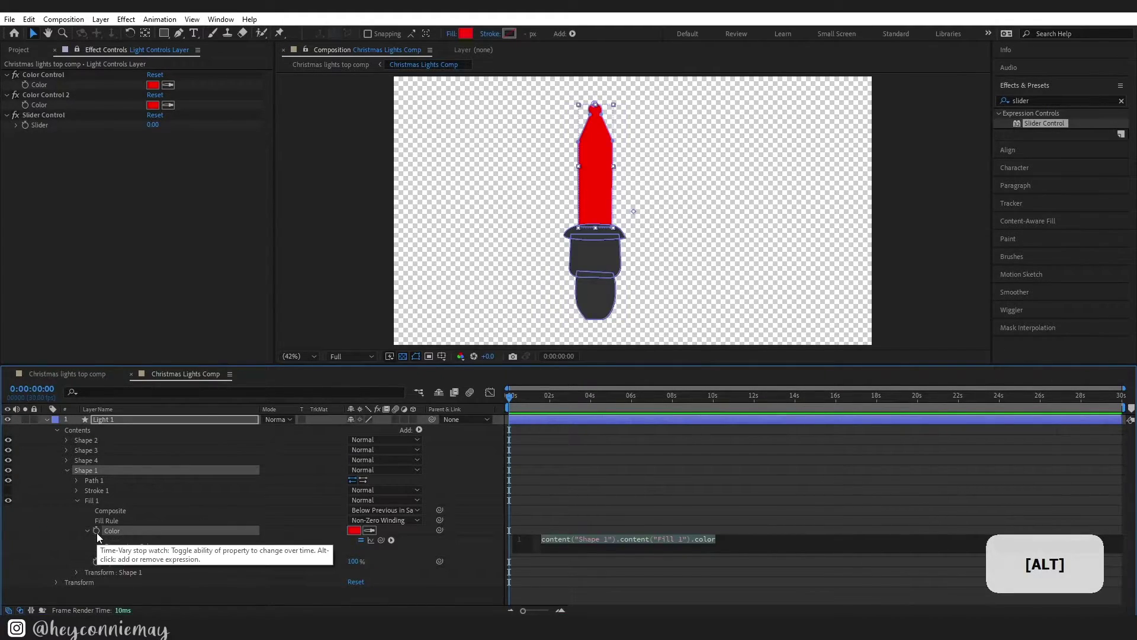
pyautogui.moveTo(566, 539); pyautogui.dragTo(600, 539)
pyautogui.moveTo(716, 539); pyautogui.dragTo(471, 543)
pyautogui.hotkey('ctrl', 'v')
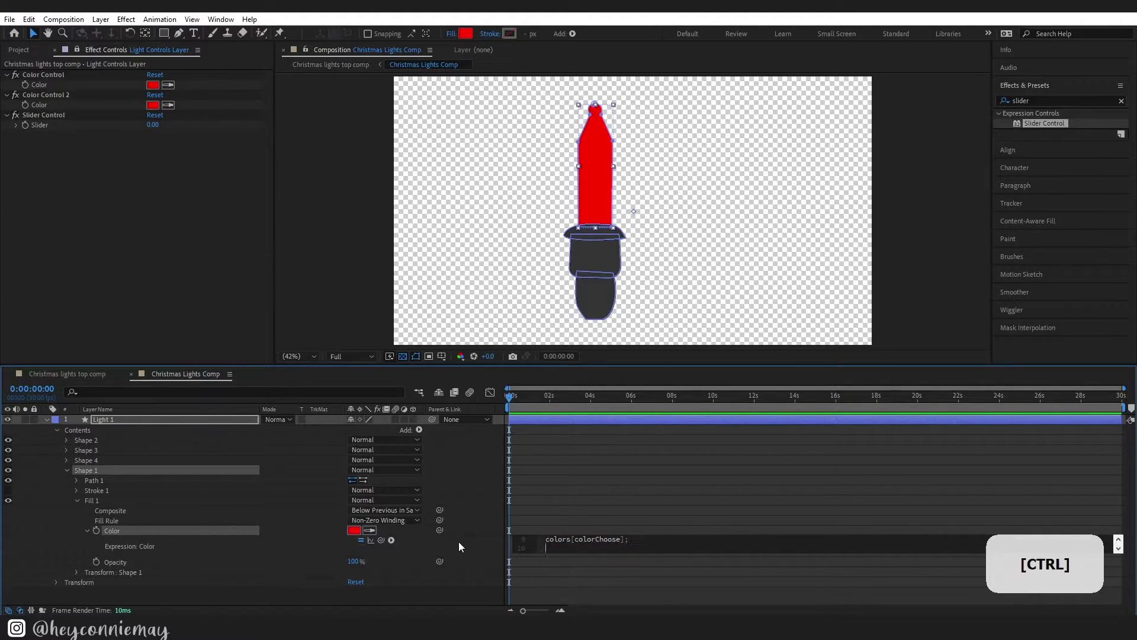
pyautogui.click(524, 382)
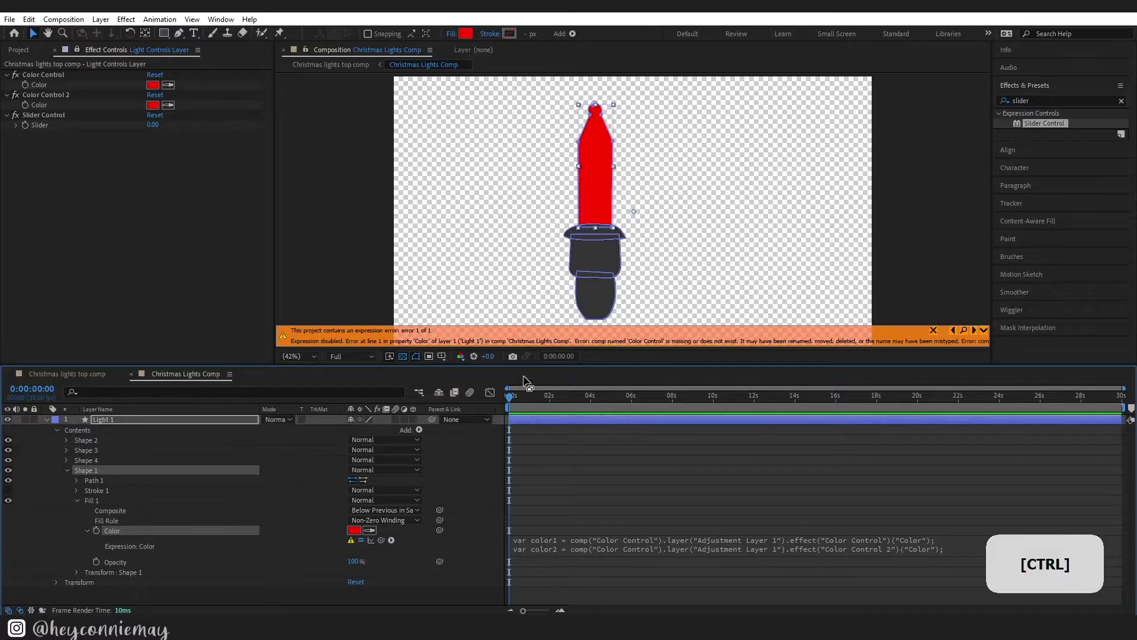
# Replace the color1 reference in the expression with a link to the first Color Control's Color on Light Controls Layer
pyautogui.moveTo(524, 363); pyautogui.dragTo(526, 307)
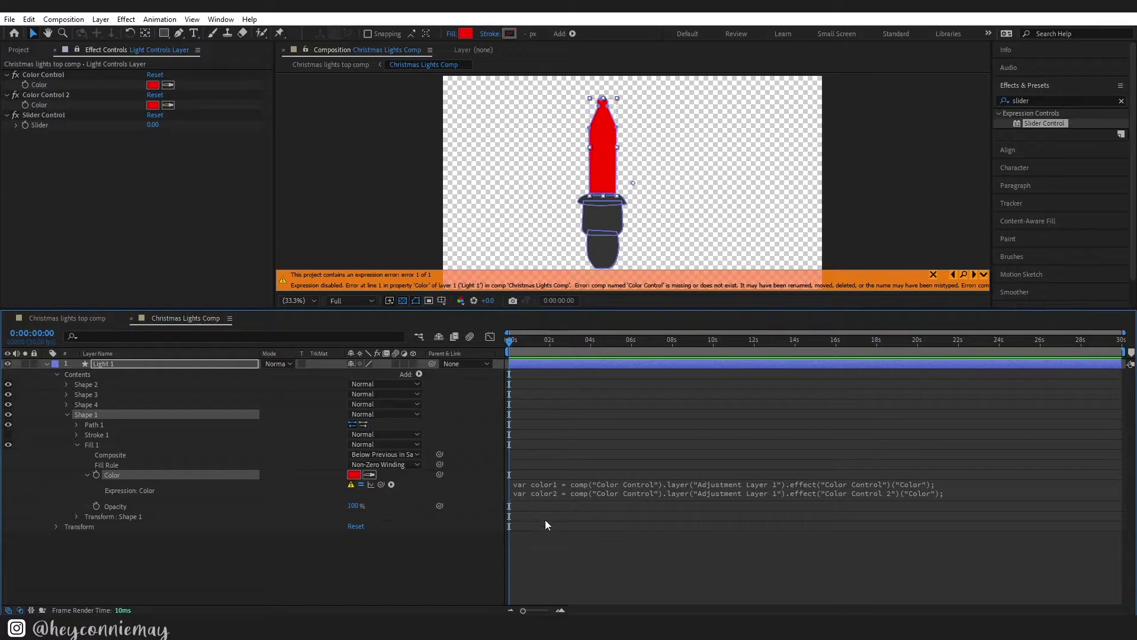
pyautogui.click(622, 495)
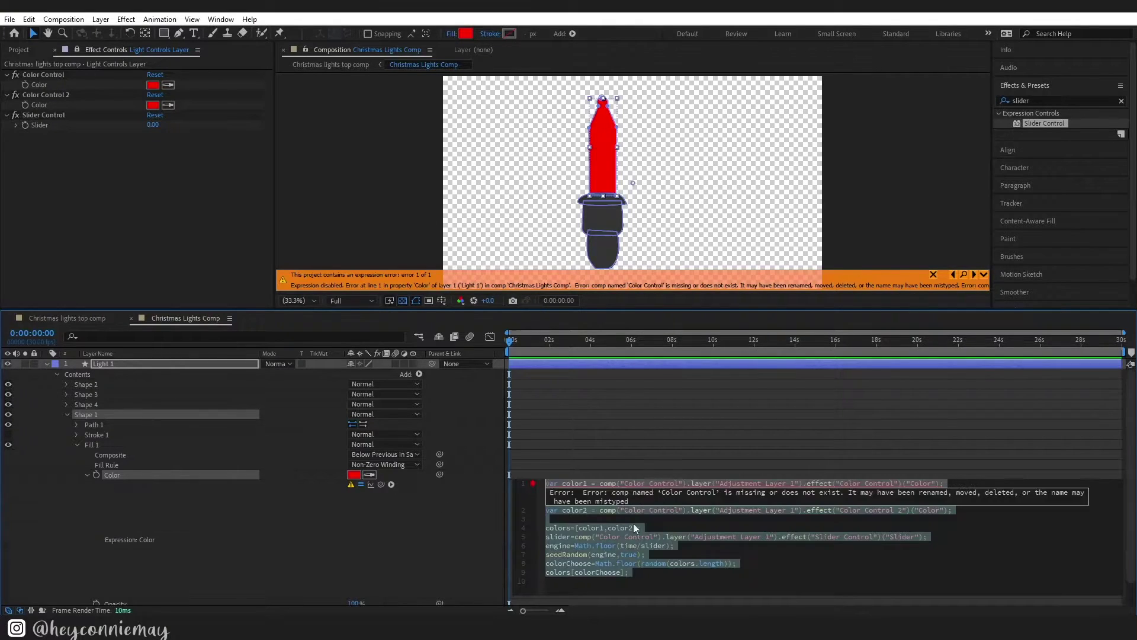
pyautogui.click(470, 557)
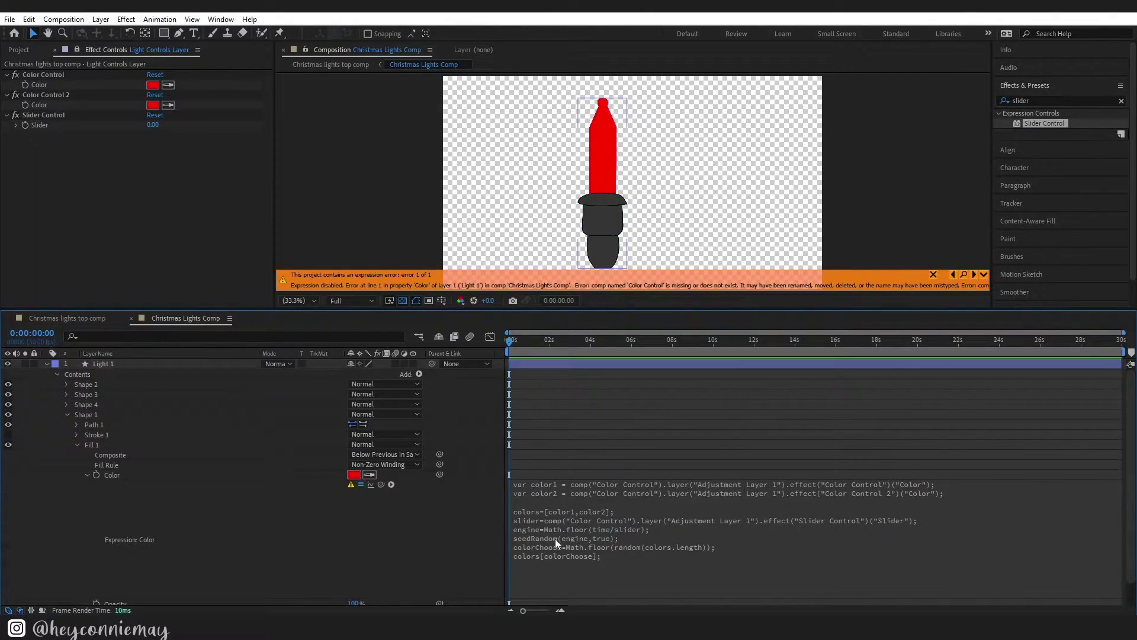
pyautogui.click(610, 502)
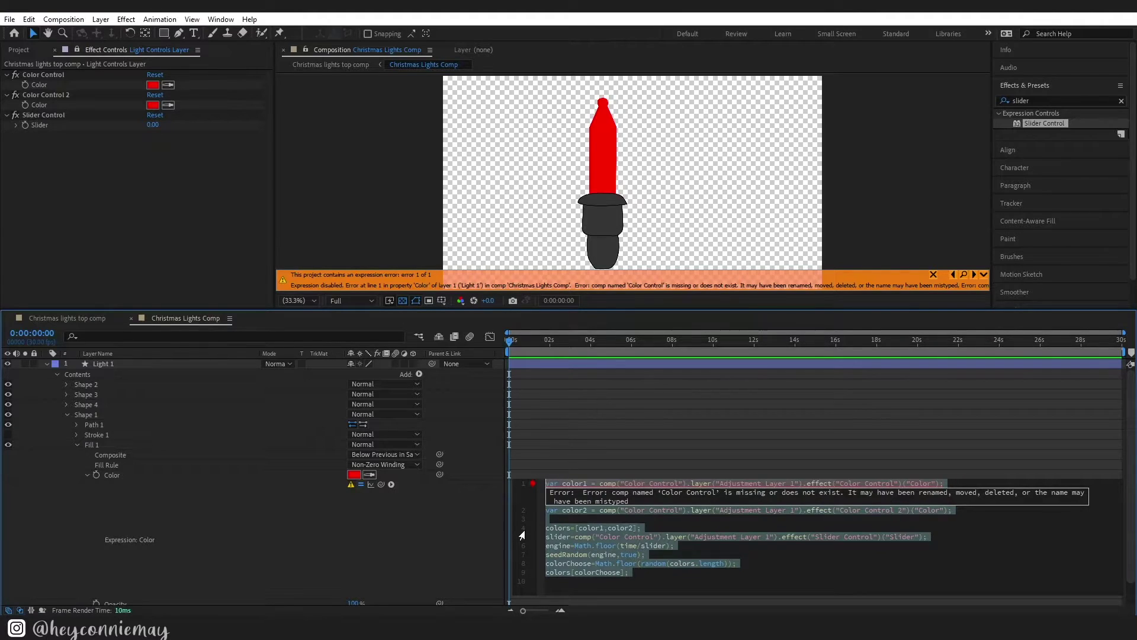
pyautogui.click(600, 484)
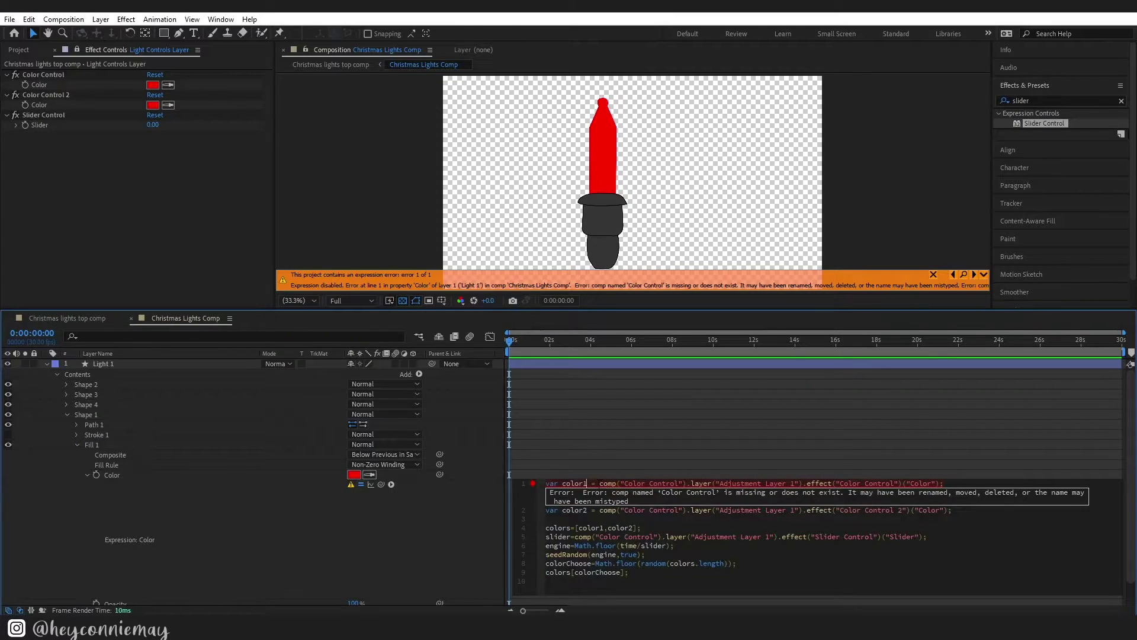
pyautogui.moveTo(600, 483); pyautogui.dragTo(942, 491)
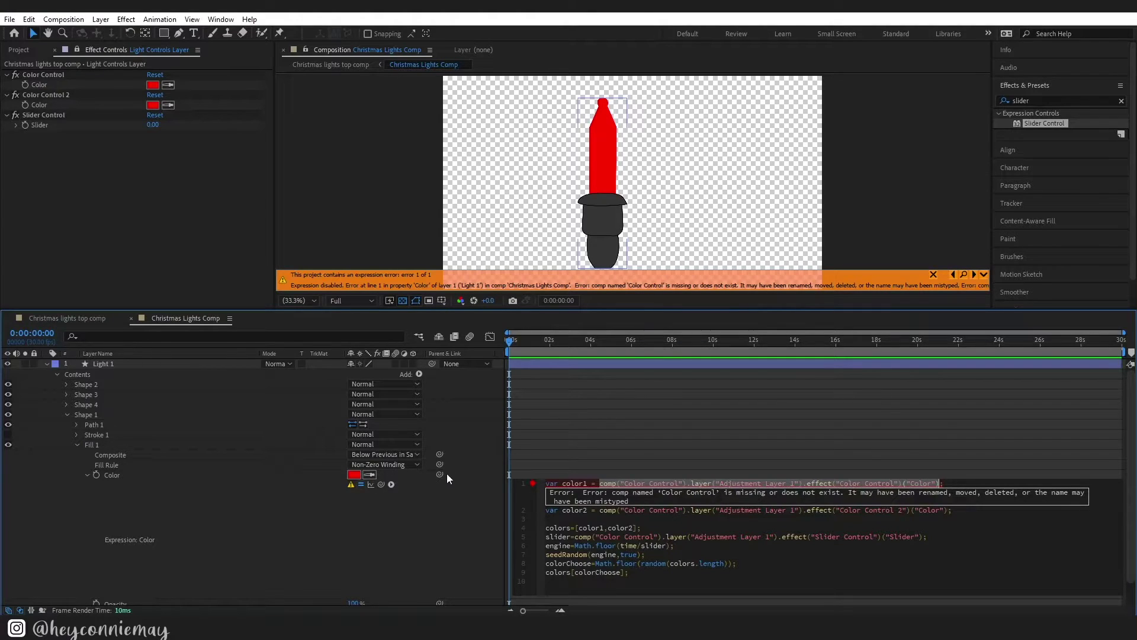
pyautogui.moveTo(440, 474); pyautogui.dragTo(39, 81)
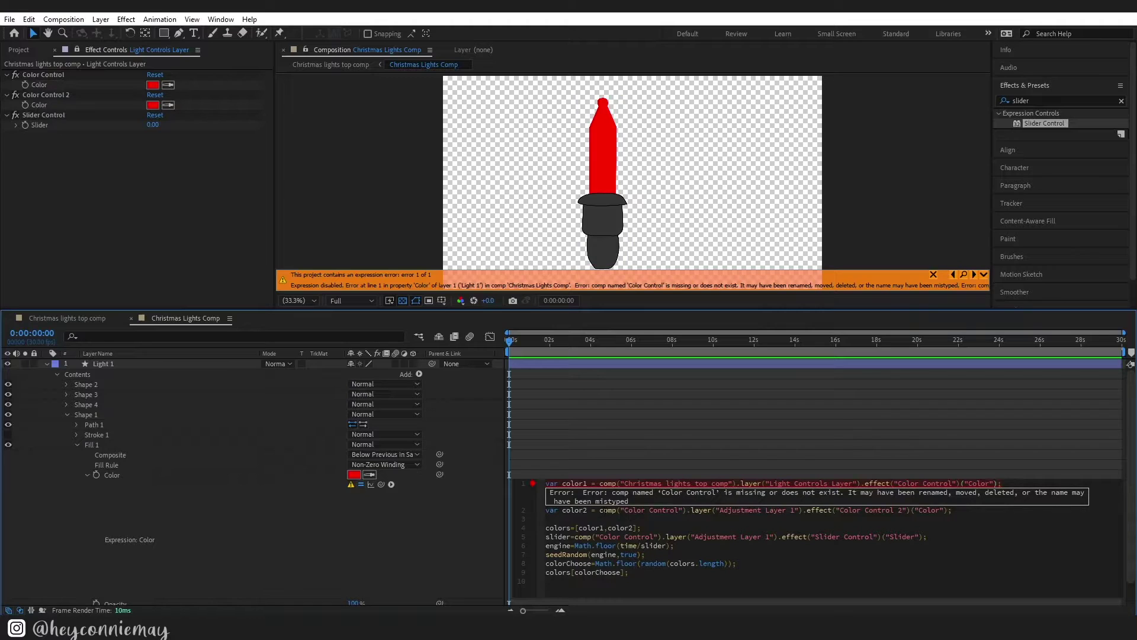
# Link color2 and slider in the expression to Color Control 2's Color and Slider Control's Slider on Light Controls Layer
pyautogui.moveTo(598, 509); pyautogui.dragTo(951, 508)
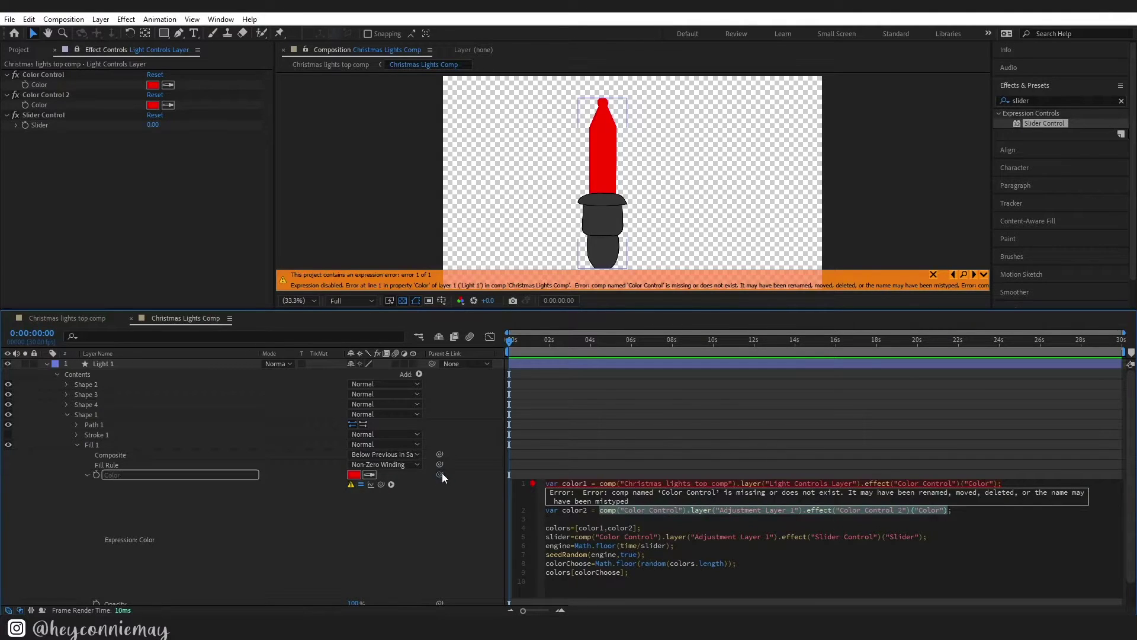
pyautogui.moveTo(442, 472); pyautogui.dragTo(47, 105)
pyautogui.moveTo(574, 537); pyautogui.dragTo(923, 539)
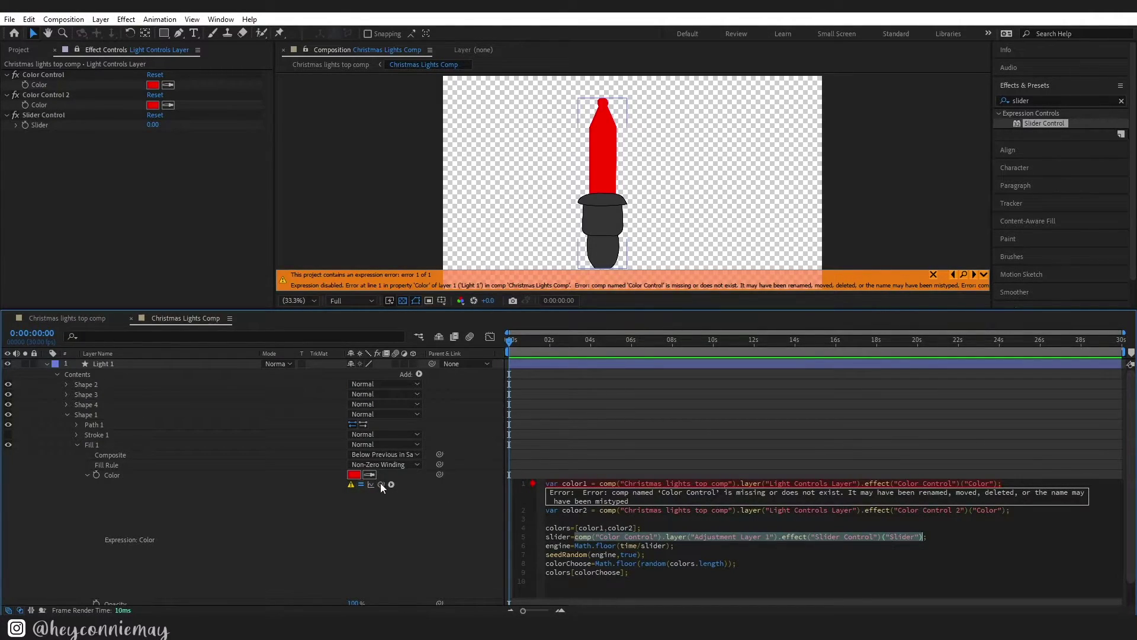
pyautogui.moveTo(439, 474); pyautogui.dragTo(69, 122)
pyautogui.click(485, 535)
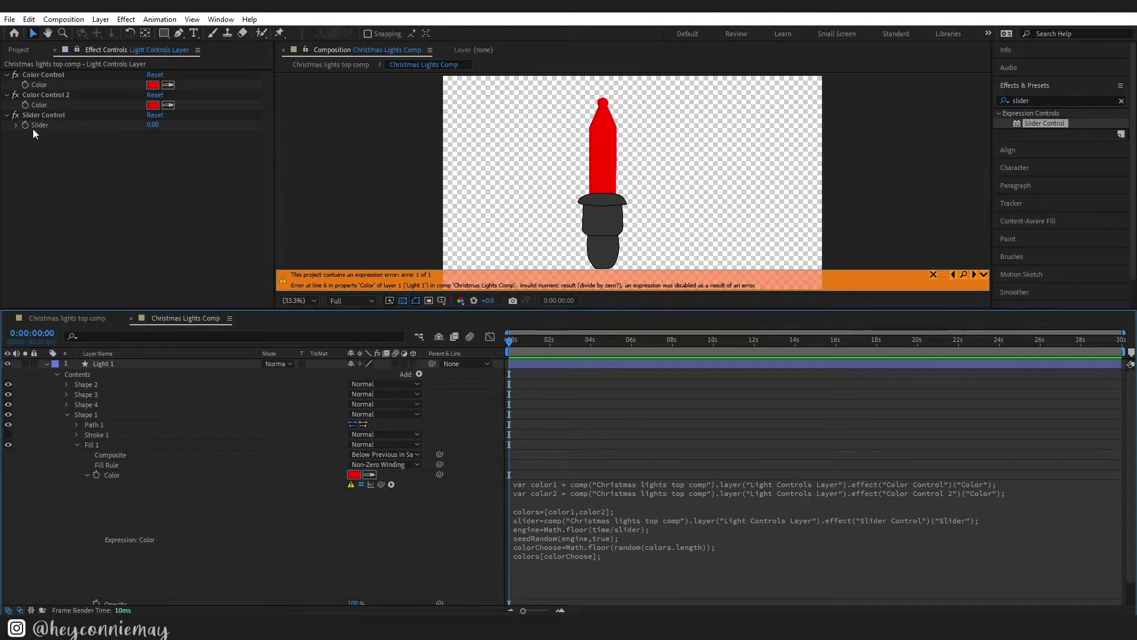
# Set the Slider Control's Slider on Light Controls Layer to 0.2
pyautogui.click(152, 125)
pyautogui.write('0.2')
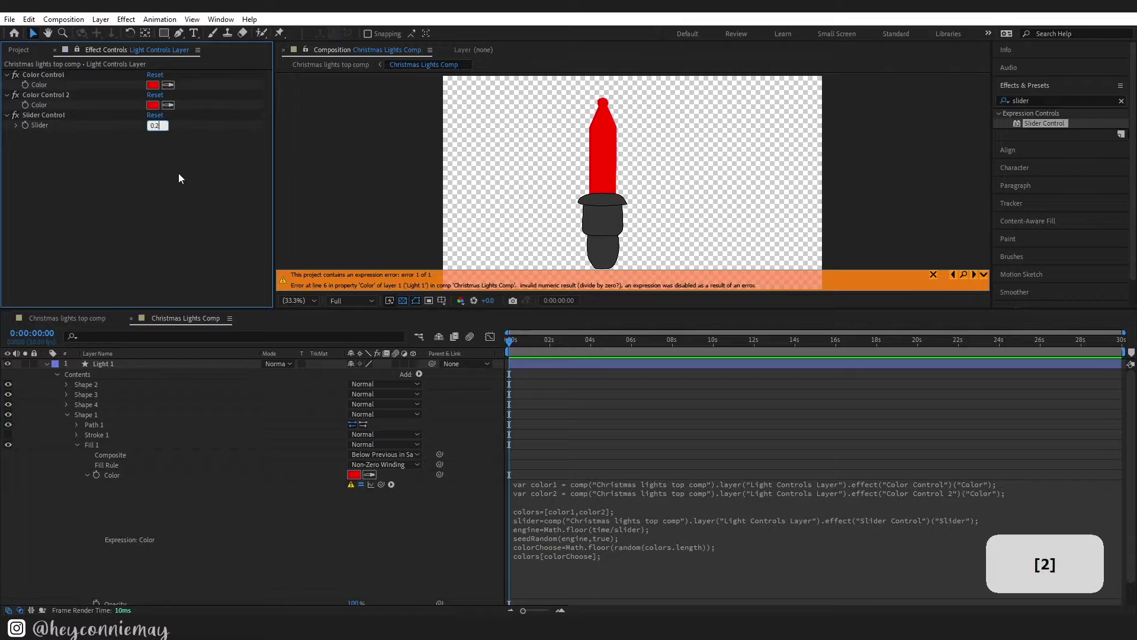
pyautogui.press('Return')
pyautogui.press('space')
# Change Color Control 2's Color to white and preview the random colour switching
pyautogui.click(153, 105)
pyautogui.moveTo(125, 409); pyautogui.dragTo(63, 375)
pyautogui.click(366, 400)
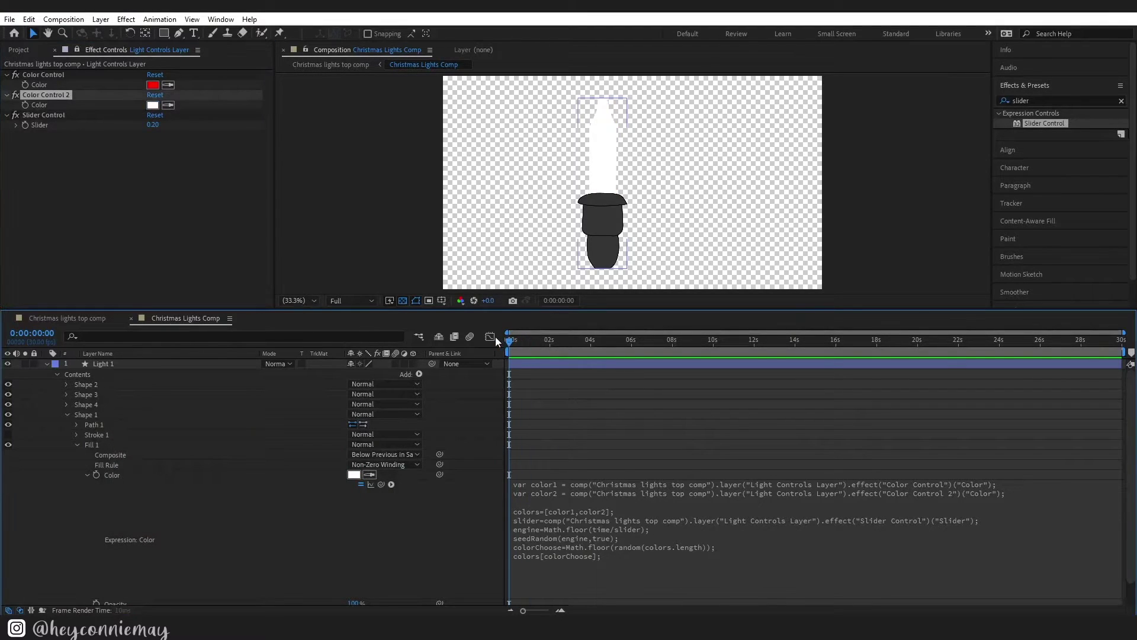
pyautogui.press('space')
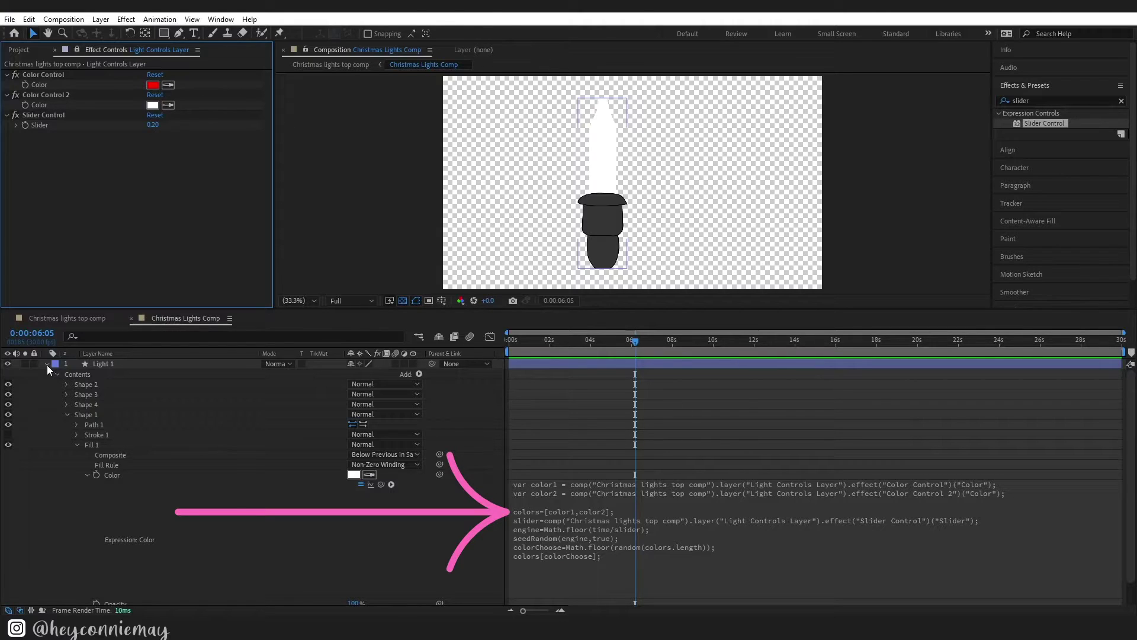
# Collapse the Light 1 layer's properties and duplicate the layer
pyautogui.click(46, 365)
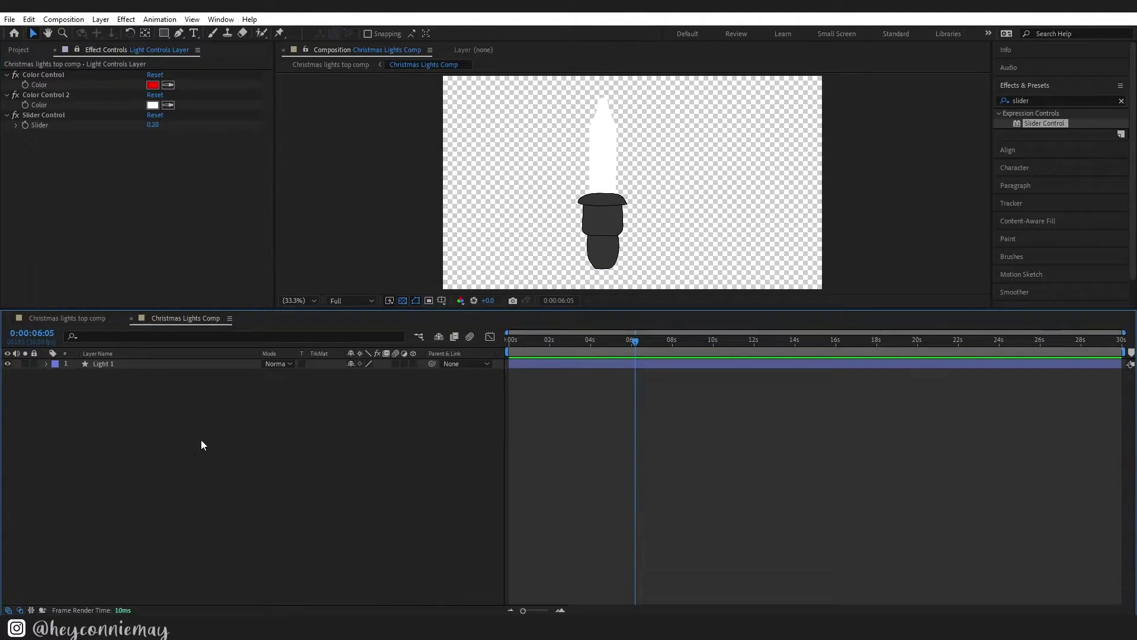
pyautogui.click(46, 364)
pyautogui.click(46, 364)
pyautogui.click(104, 365)
pyautogui.hotkey('ctrl', 'c')
pyautogui.hotkey('ctrl', 'v')
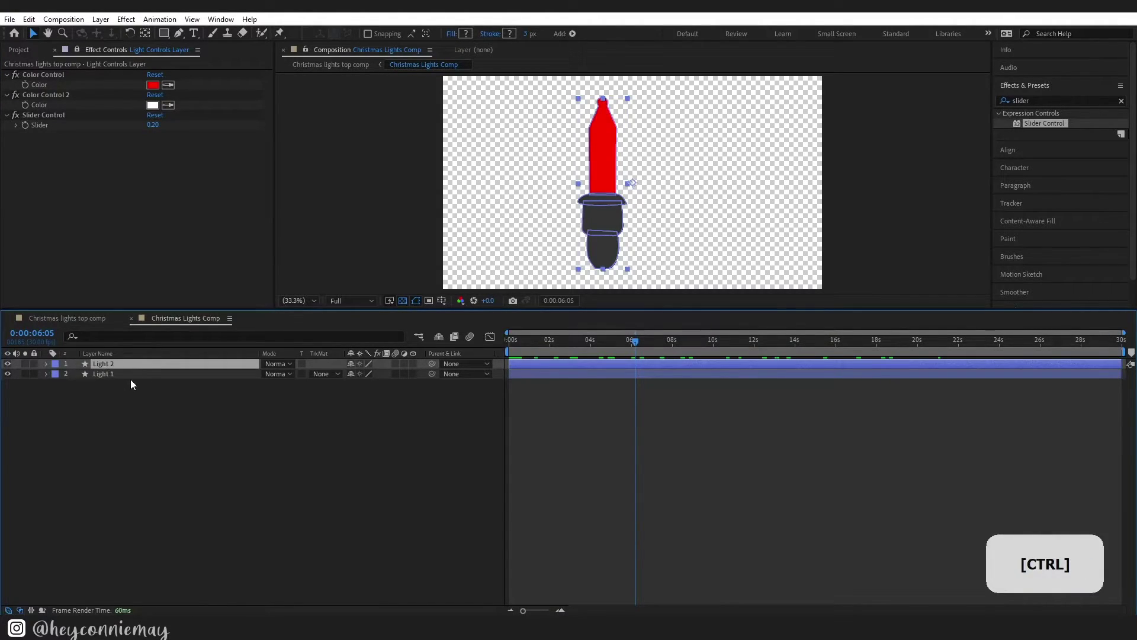
# Scale both the Light 2 and Light 1 layers to 50%
pyautogui.click(46, 363)
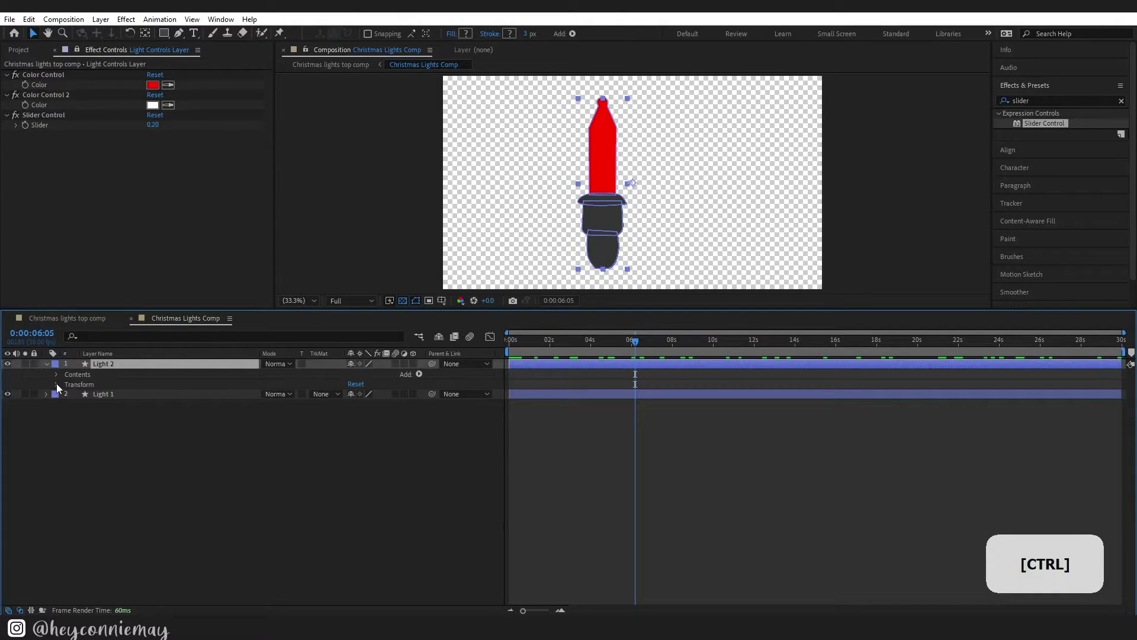
pyautogui.keyDown('shift'); pyautogui.click(123, 394); pyautogui.keyUp('shift')
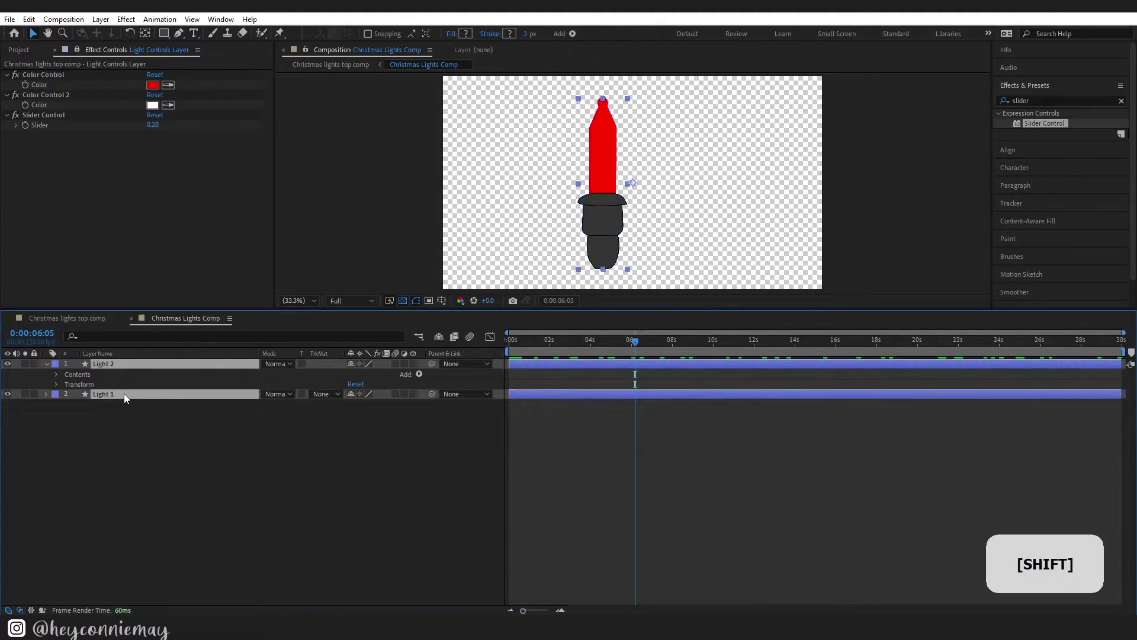
pyautogui.press('s')
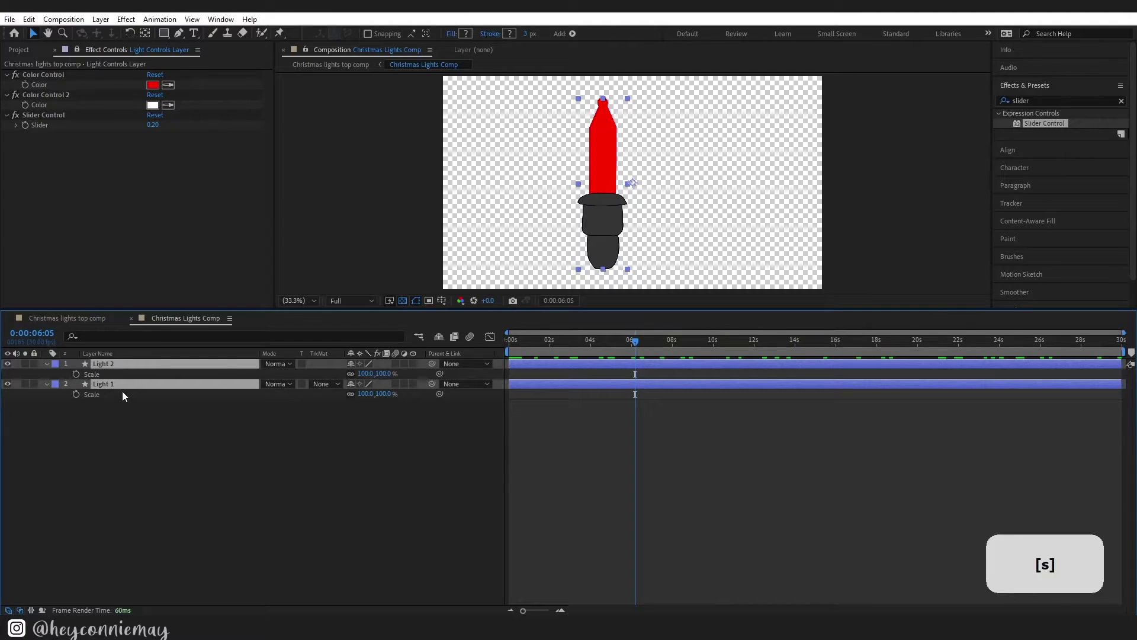
pyautogui.click(370, 395)
pyautogui.write('50')
pyautogui.press('Return')
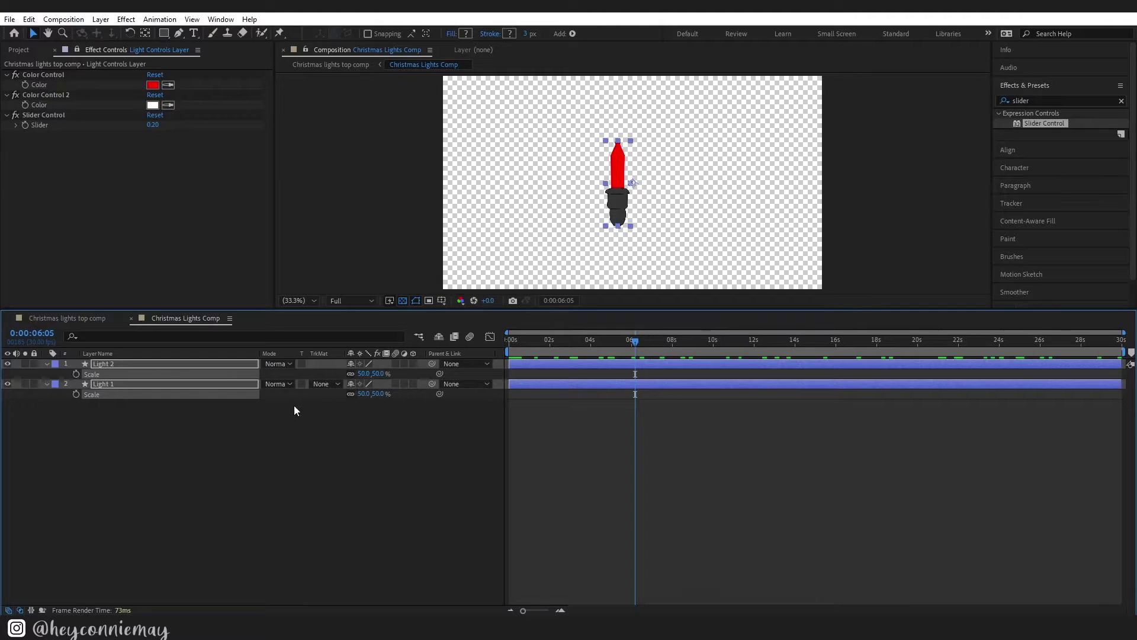
pyautogui.click(294, 436)
# Move the Light 2 layer toward the frame's left side, to an X position of 369
pyautogui.click(107, 363)
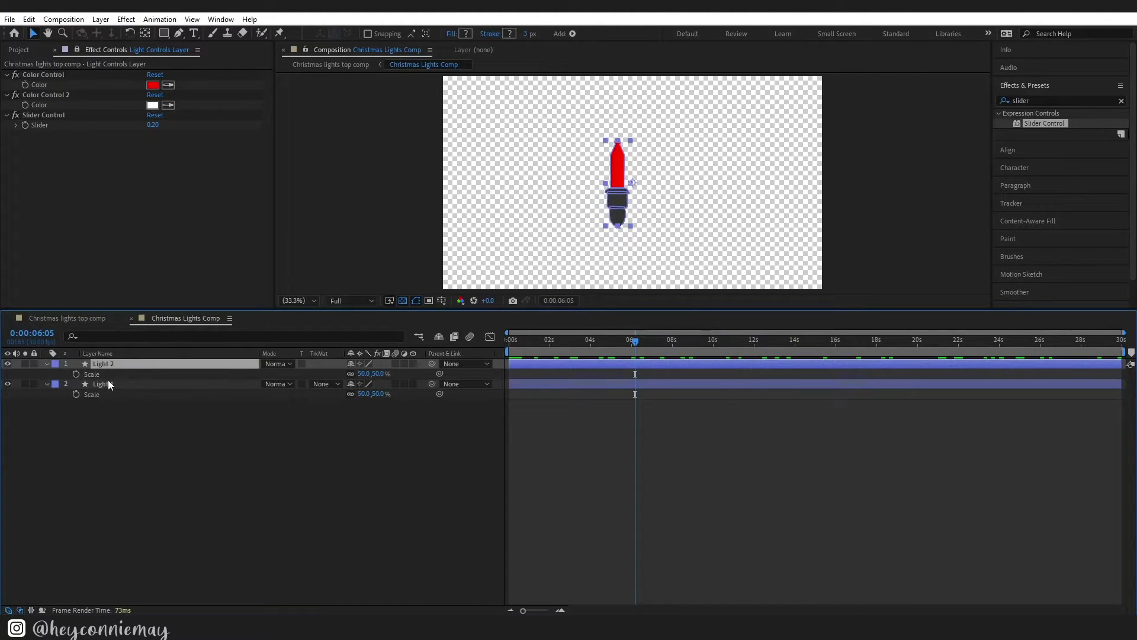
pyautogui.press('p')
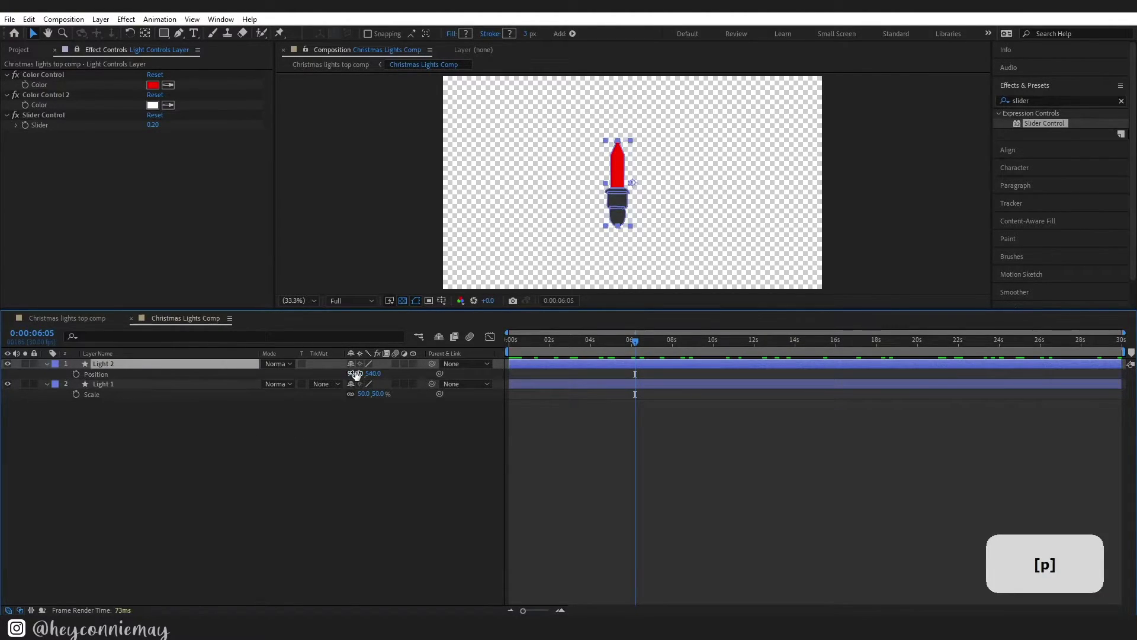
pyautogui.moveTo(356, 374); pyautogui.dragTo(3, 365)
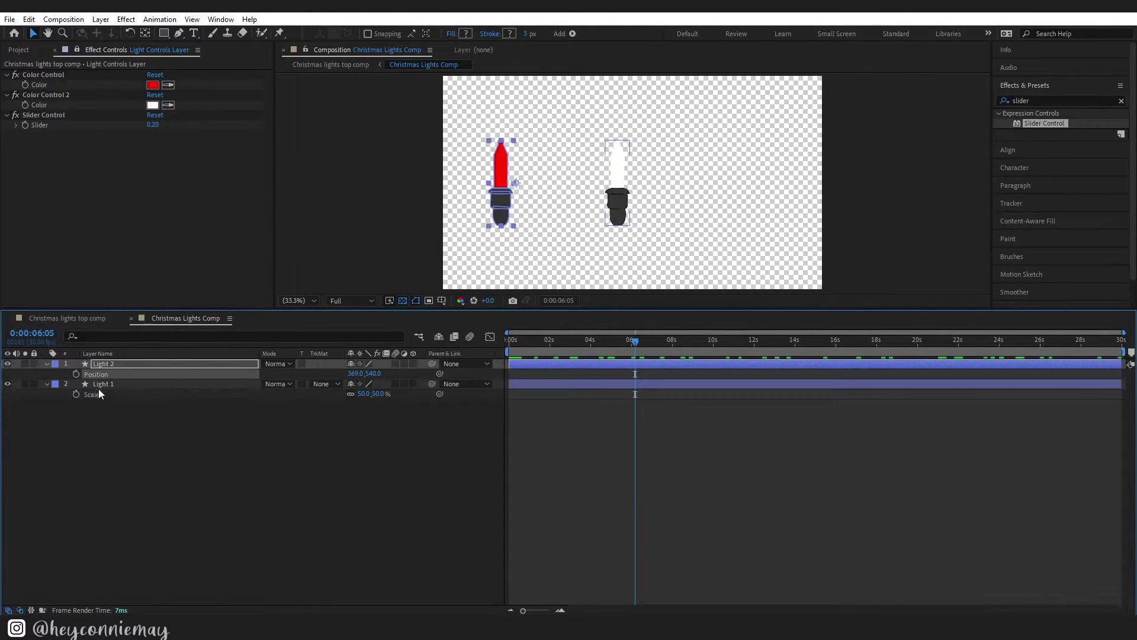
# Move the Light 1 layer toward the frame's right side, to an X position of 1686
pyautogui.click(232, 385)
pyautogui.press('p')
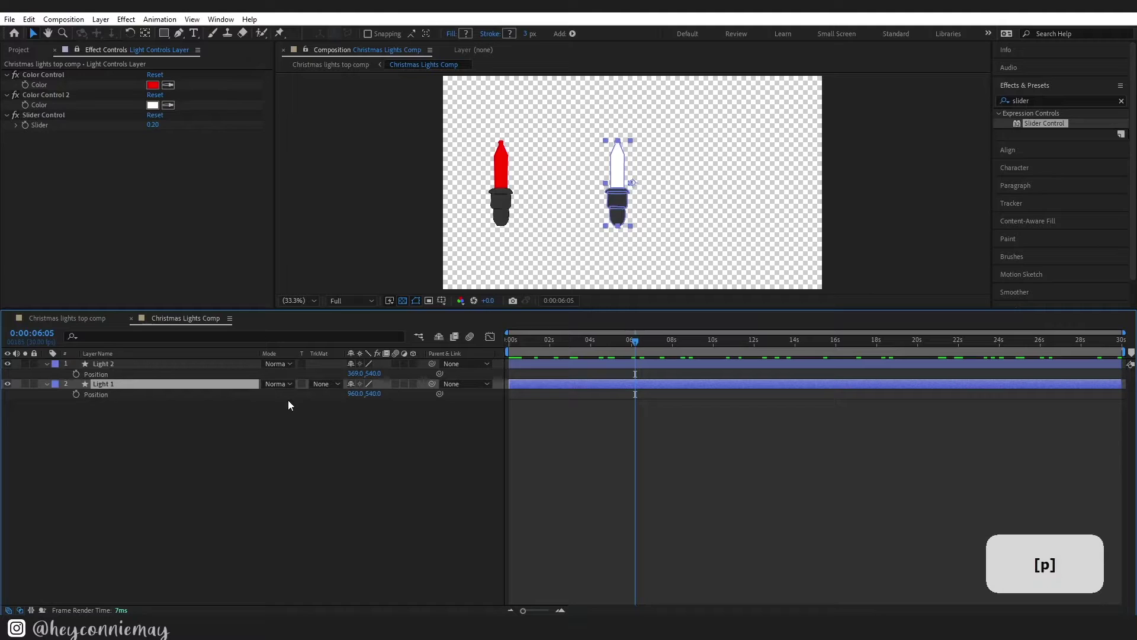
pyautogui.moveTo(357, 393); pyautogui.dragTo(785, 390)
pyautogui.click(365, 474)
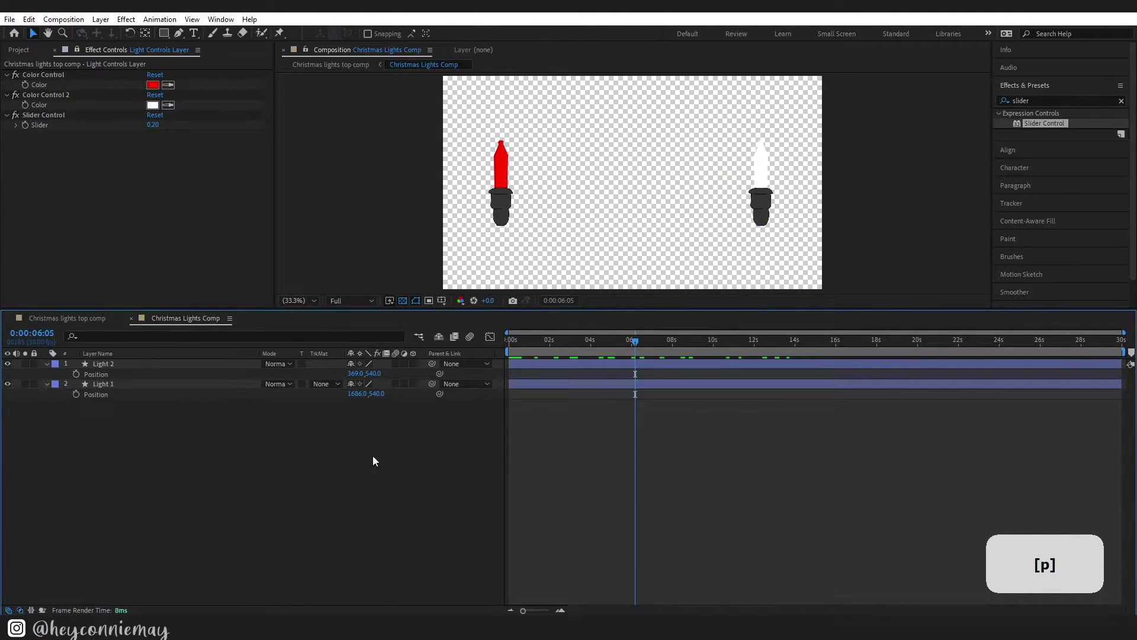
# Pre-compose the Light 1 and Light 2 layers together as "Lights"
pyautogui.click(286, 388)
pyautogui.click(115, 456)
pyautogui.click(60, 363)
pyautogui.click(47, 363)
pyautogui.click(45, 373)
pyautogui.keyDown('shift'); pyautogui.click(102, 365); pyautogui.keyUp('shift')
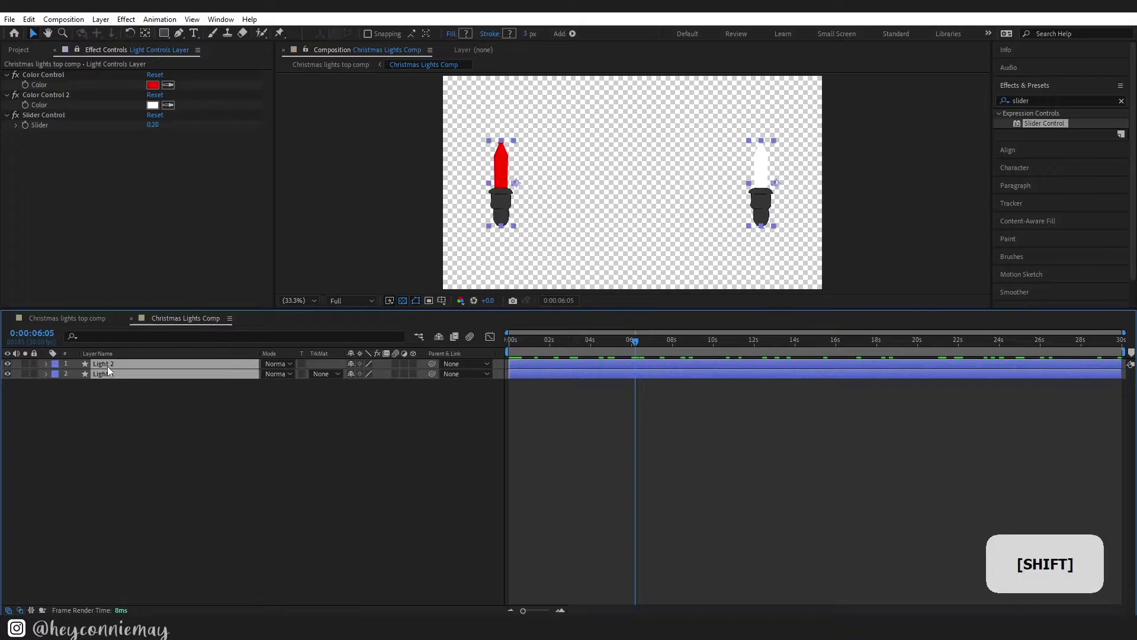
pyautogui.rightClick(108, 372)
pyautogui.click(152, 290)
pyautogui.press('capslock')
pyautogui.write('Lights')
pyautogui.click(598, 390)
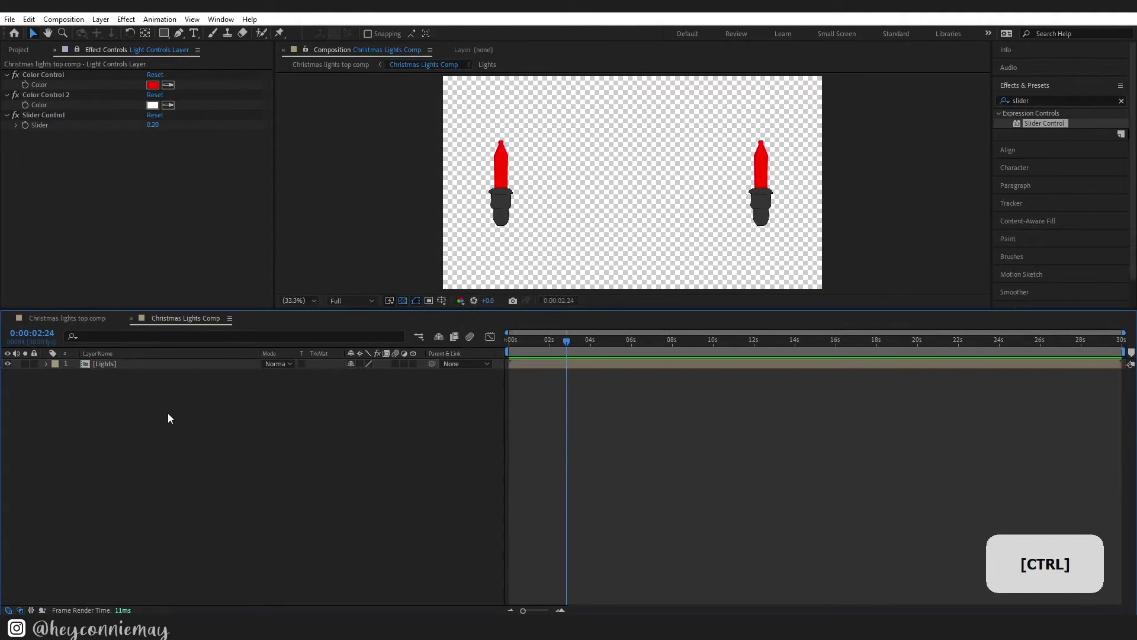
# Hide the Lights layer and ready the Pen tool in an enlarged composition view
pyautogui.click(8, 365)
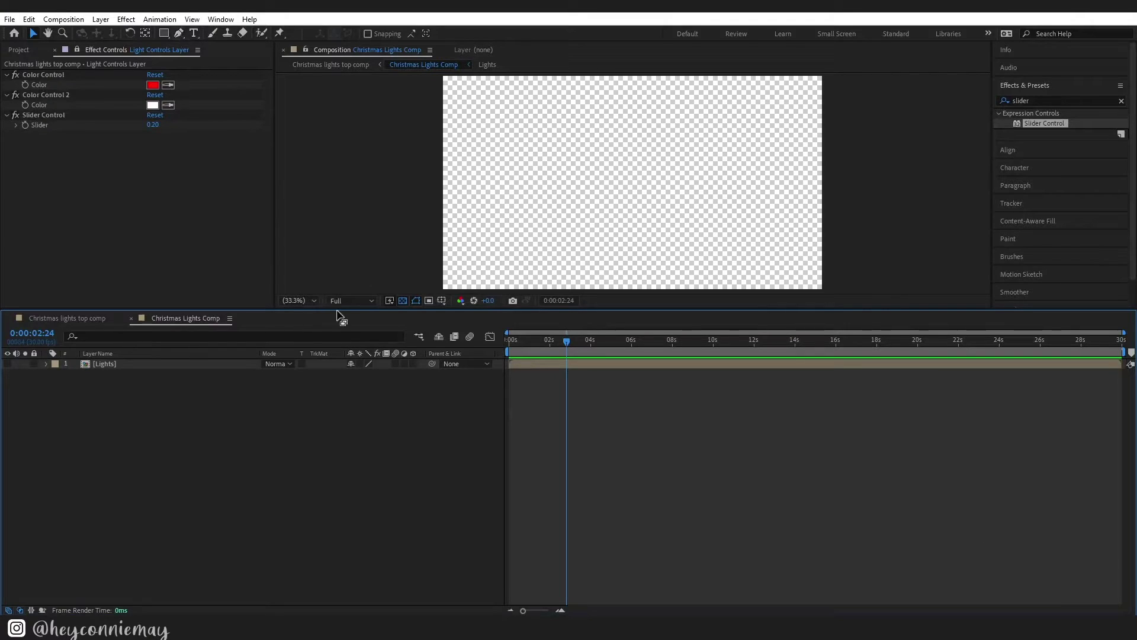
pyautogui.moveTo(337, 314); pyautogui.dragTo(337, 450)
pyautogui.click(301, 439)
pyautogui.click(304, 314)
pyautogui.click(179, 33)
pyautogui.click(424, 217)
pyautogui.press('ctrl')
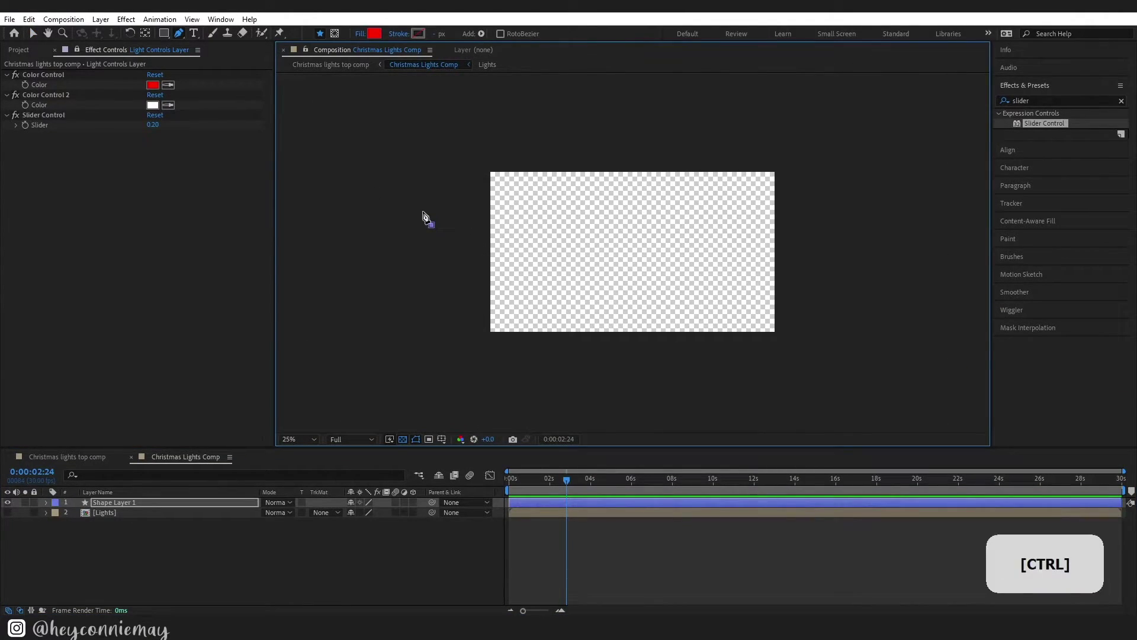
pyautogui.hotkey('ctrl', 'z')
# Draw a winding open Pen path that sweeps diagonally back and forth across the frame, looping beyond its edges
pyautogui.click(438, 219)
pyautogui.moveTo(552, 137); pyautogui.dragTo(578, 74)
pyautogui.click(588, 139)
pyautogui.moveTo(444, 250); pyautogui.dragTo(330, 268)
pyautogui.click(460, 293)
pyautogui.moveTo(631, 152); pyautogui.dragTo(653, 41)
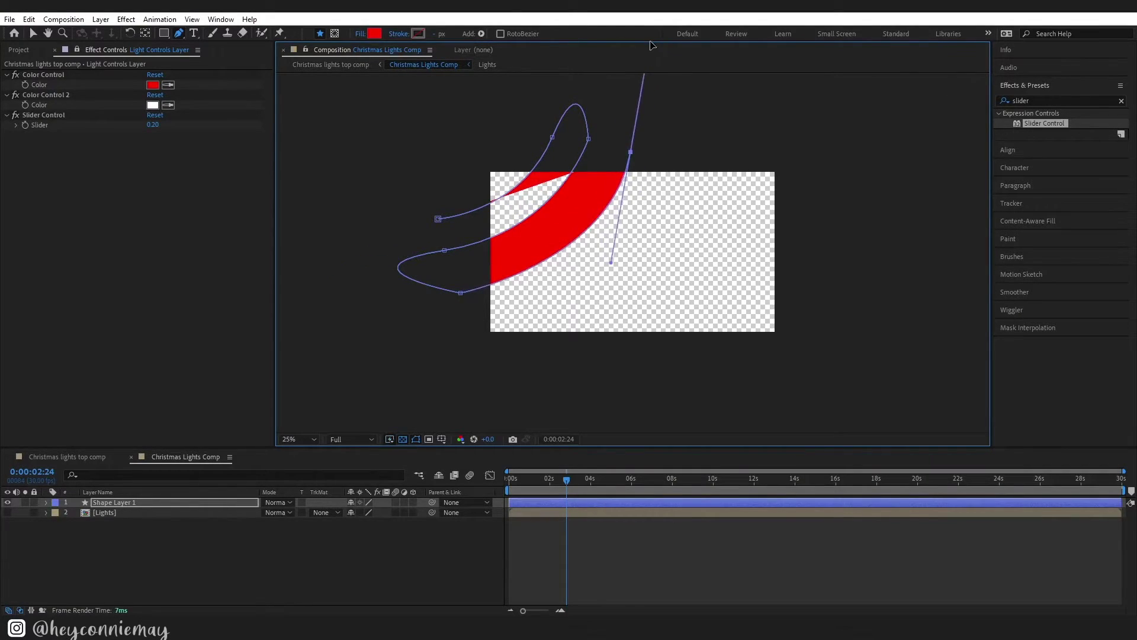
pyautogui.click(724, 149)
pyautogui.moveTo(517, 359); pyautogui.dragTo(325, 430)
pyautogui.click(648, 395)
pyautogui.moveTo(795, 223); pyautogui.dragTo(776, 159)
pyautogui.click(813, 178)
pyautogui.moveTo(732, 386); pyautogui.dragTo(653, 433)
# Reposition the winding path's points to even out the spacing of its curves in the lower and right parts of the frame
pyautogui.moveTo(648, 395); pyautogui.dragTo(592, 373)
pyautogui.moveTo(731, 386); pyautogui.dragTo(644, 401)
pyautogui.moveTo(812, 178); pyautogui.dragTo(808, 233)
pyautogui.moveTo(517, 359); pyautogui.dragTo(467, 339)
pyautogui.moveTo(724, 149); pyautogui.dragTo(768, 143)
pyautogui.moveTo(649, 246); pyautogui.dragTo(652, 280)
pyautogui.moveTo(541, 312); pyautogui.dragTo(541, 328)
# Set the winding path's fill to None
pyautogui.click(374, 33)
pyautogui.click(367, 419)
pyautogui.click(360, 33)
pyautogui.click(508, 279)
pyautogui.click(549, 350)
# Give the winding path a 10 px black stroke
pyautogui.click(439, 33)
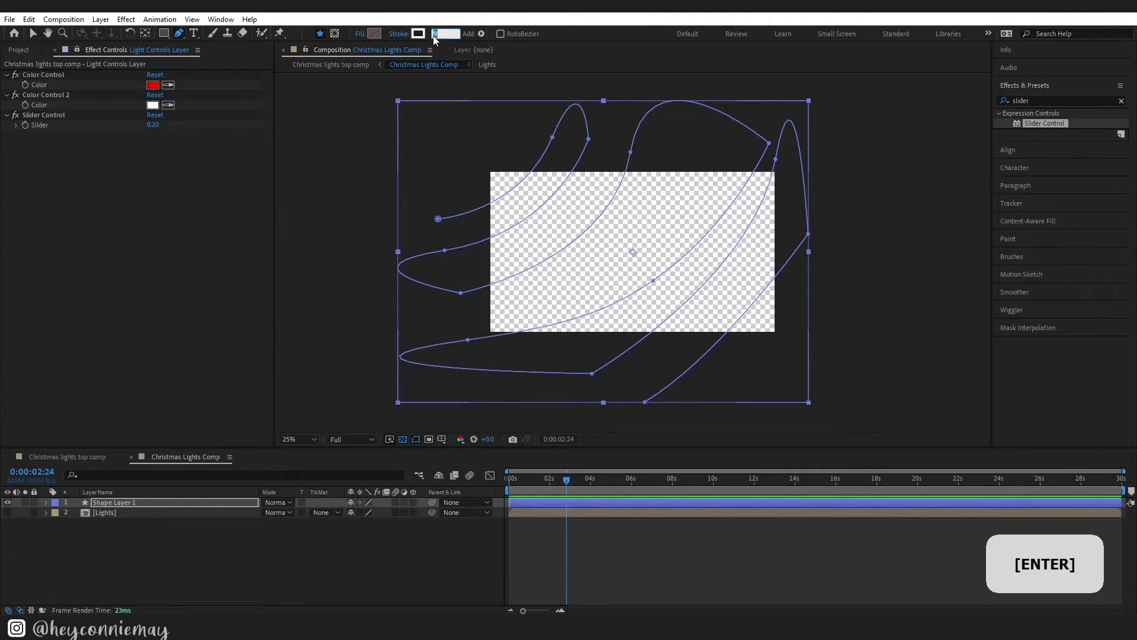
pyautogui.write('10')
pyautogui.press('Return')
pyautogui.click(417, 34)
pyautogui.moveTo(117, 507); pyautogui.dragTo(61, 520)
pyautogui.click(365, 399)
# Rotate the winding path slightly clockwise and nudge it into place across the frame
pyautogui.press('v')
pyautogui.press('w')
pyautogui.moveTo(810, 102); pyautogui.dragTo(807, 170)
pyautogui.press('v')
pyautogui.click(881, 261)
pyautogui.moveTo(699, 263); pyautogui.dragTo(695, 264)
pyautogui.click(867, 264)
pyautogui.click(764, 207)
pyautogui.moveTo(764, 208); pyautogui.dragTo(758, 211)
pyautogui.click(807, 351)
# Save the project and rename Shape Layer 1 as "String"
pyautogui.hotkey('ctrl', 's')
pyautogui.click(145, 563)
pyautogui.rightClick(107, 504)
pyautogui.click(167, 474)
pyautogui.press('capslock')
pyautogui.write('String')
pyautogui.click(153, 542)
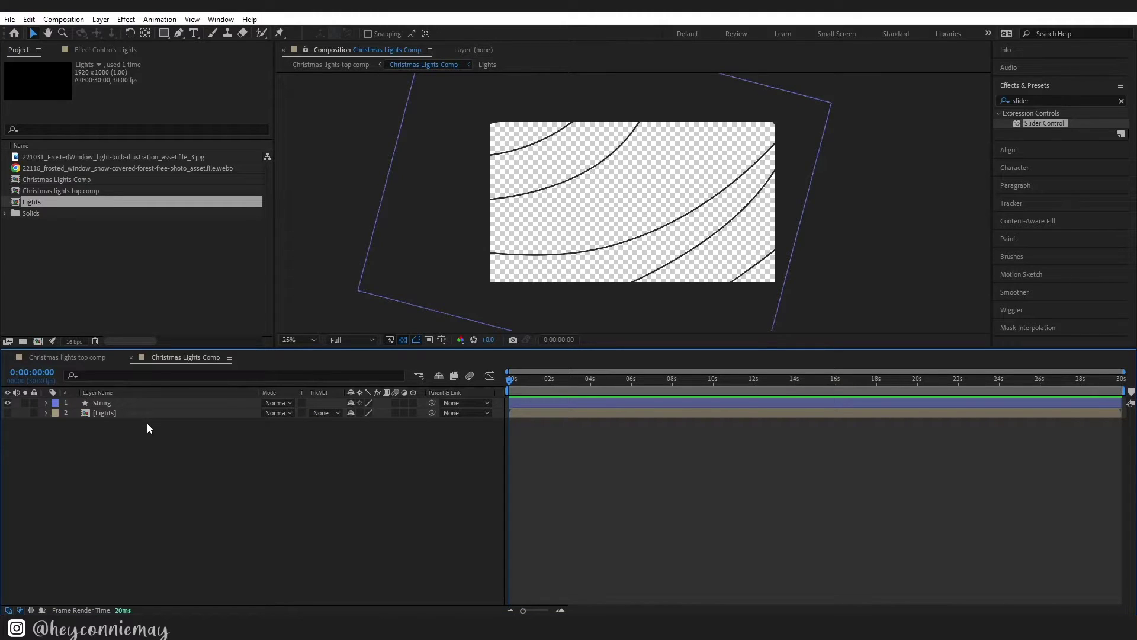
pyautogui.click(116, 404)
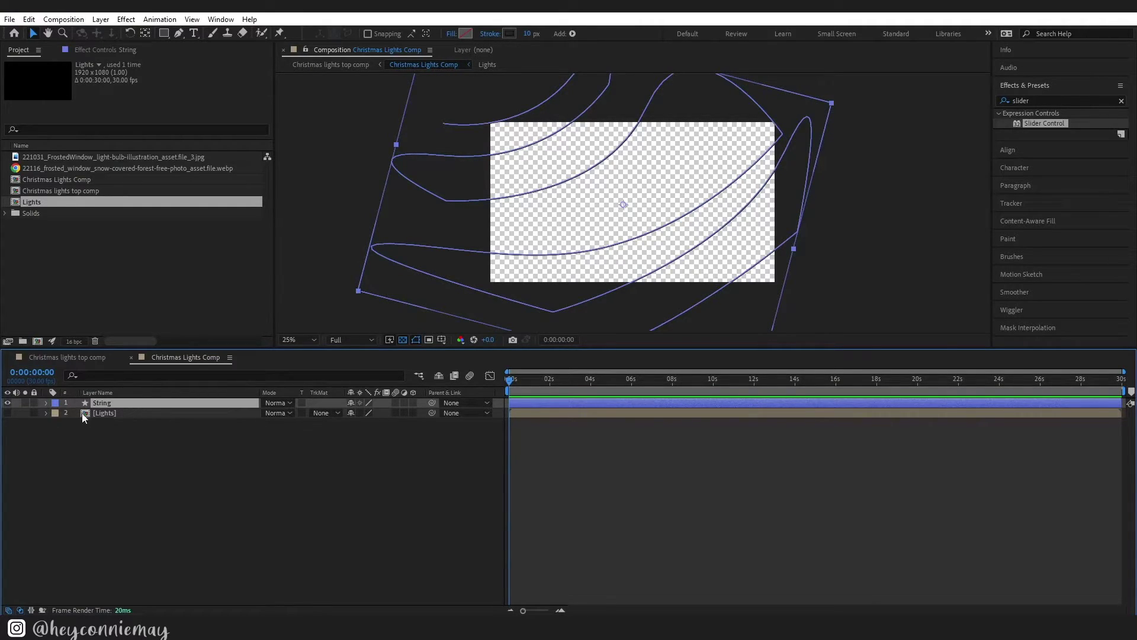
pyautogui.click(220, 19)
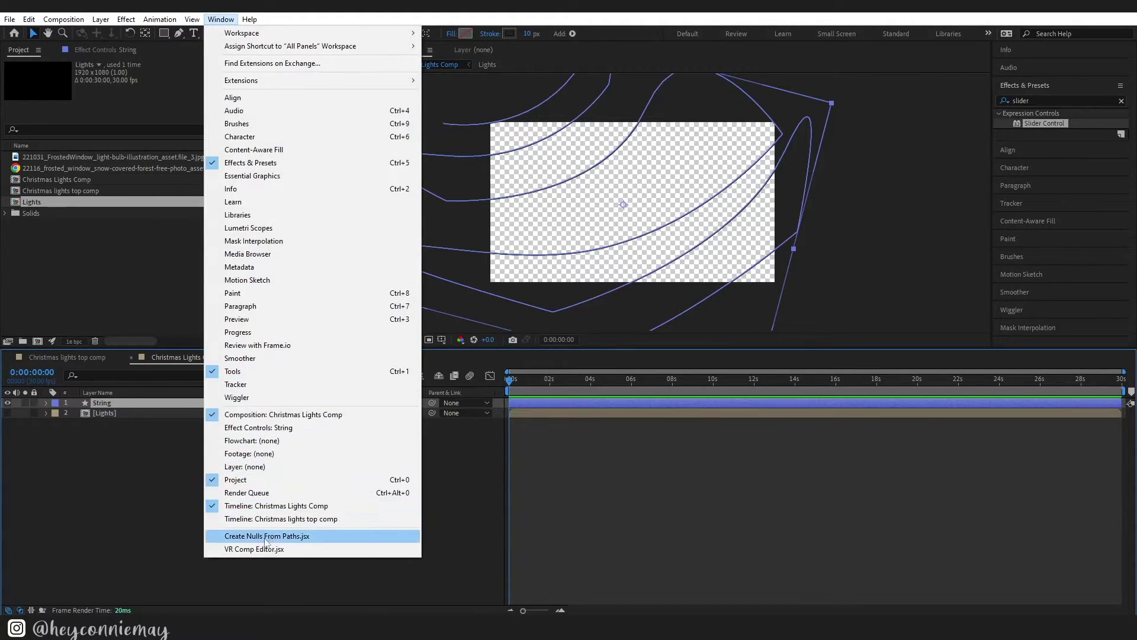
pyautogui.click(268, 536)
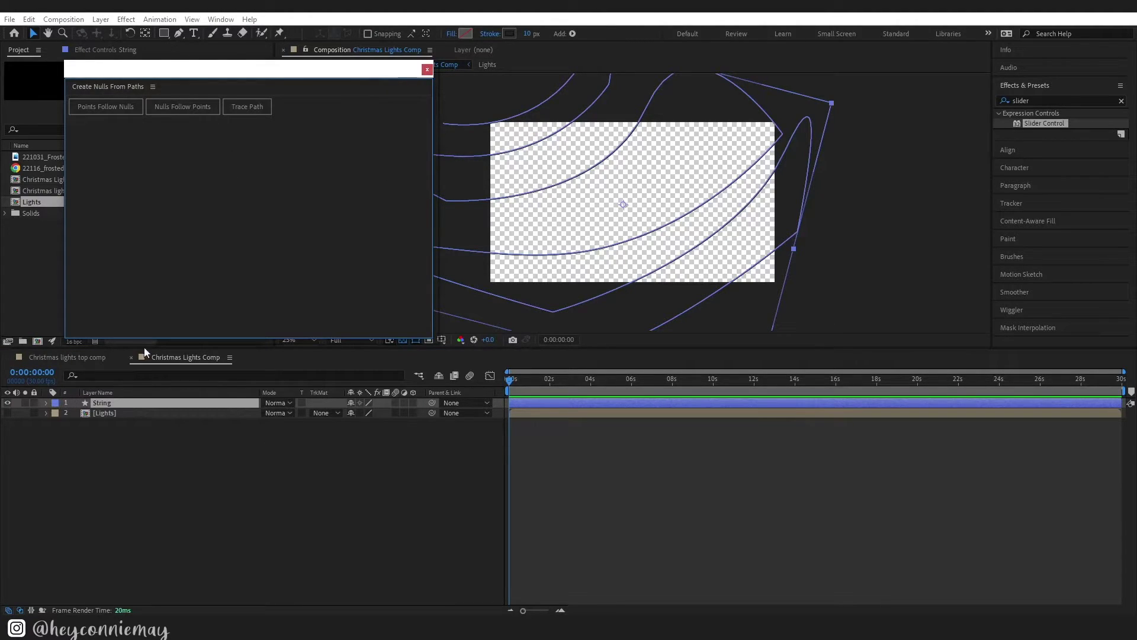
pyautogui.click(427, 70)
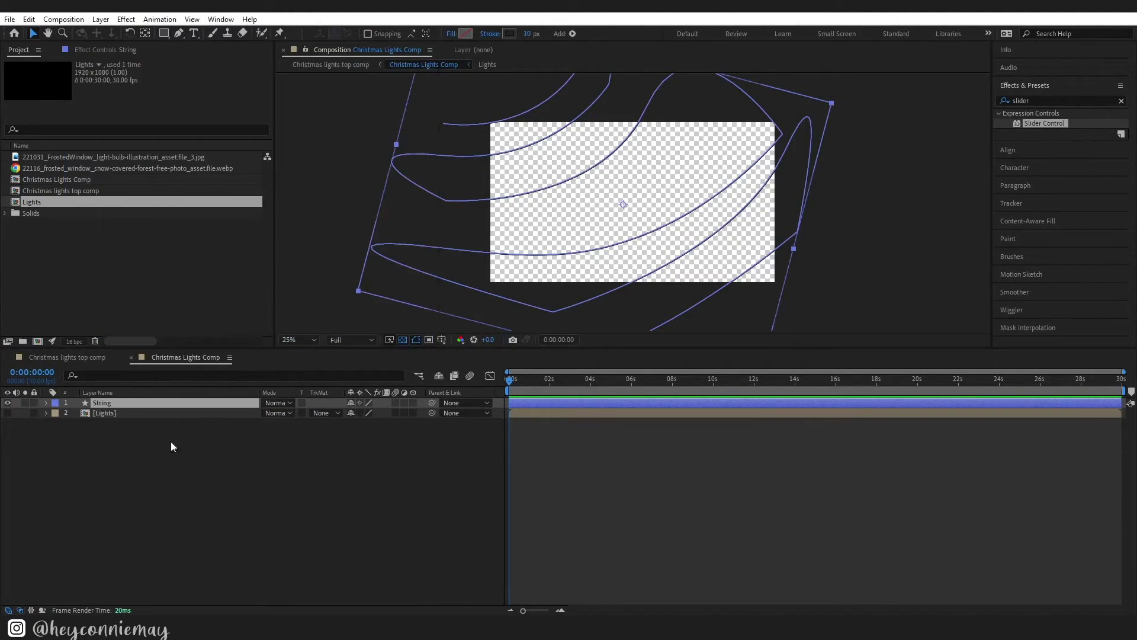
# Create a null that traces the String layer's Shape 1 path, using Trace Path from the Create Nulls From Paths script
pyautogui.click(47, 405)
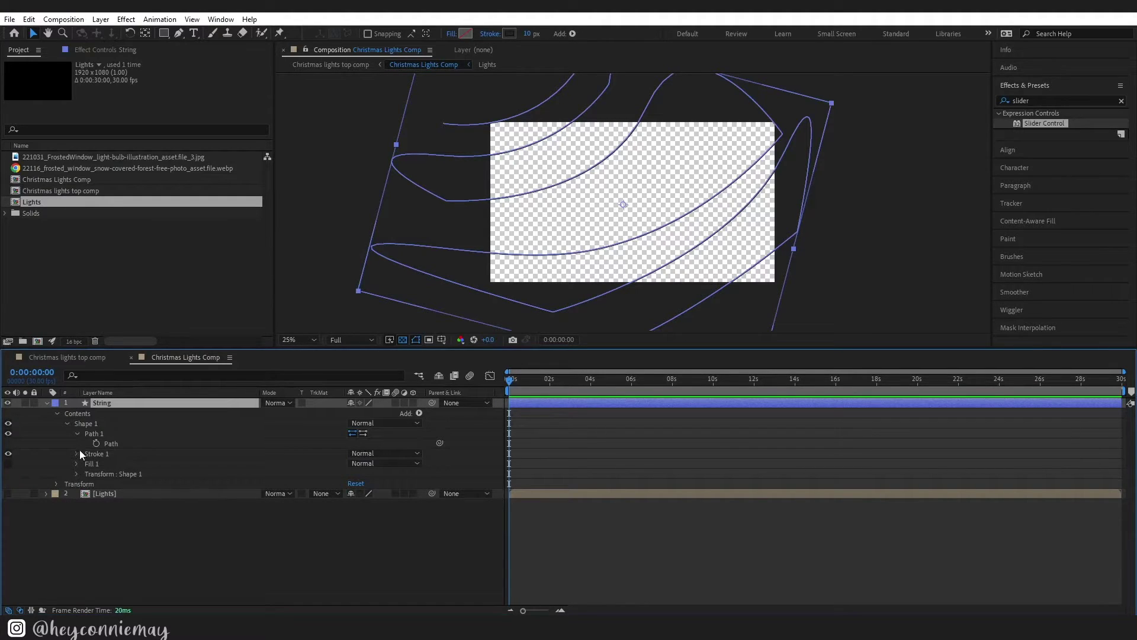
pyautogui.click(112, 446)
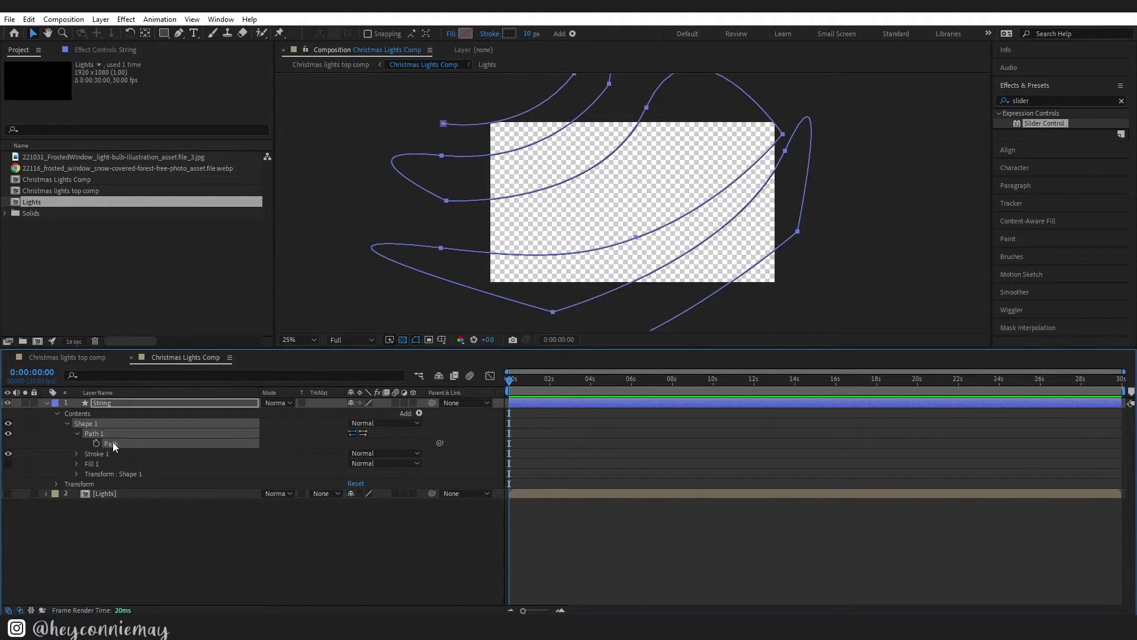
pyautogui.click(220, 19)
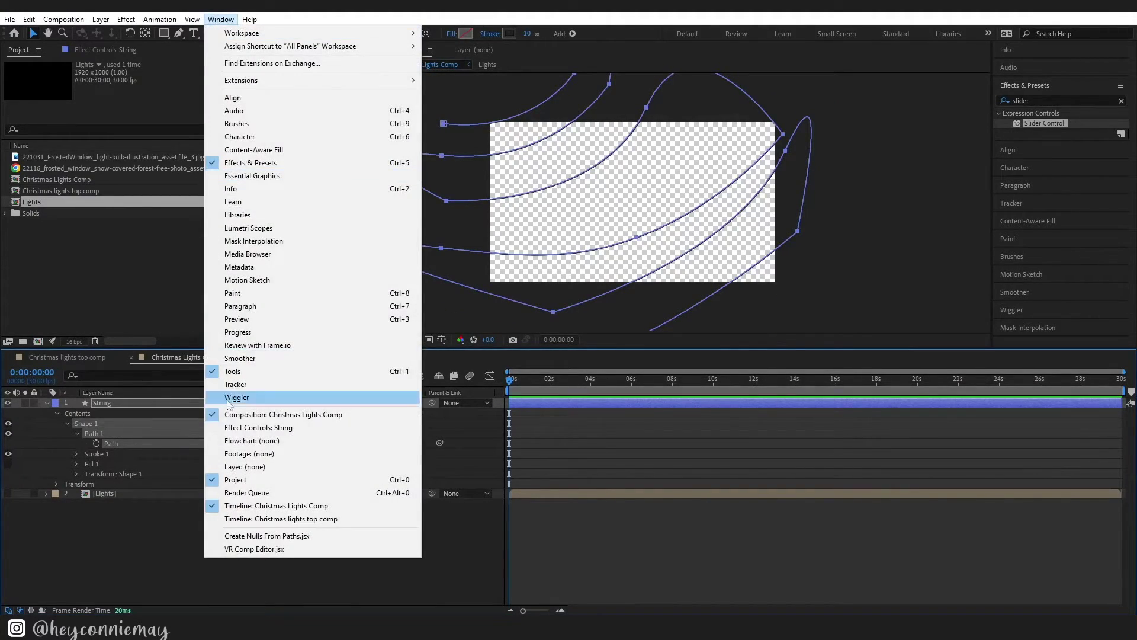
pyautogui.click(257, 535)
pyautogui.click(248, 112)
pyautogui.click(427, 69)
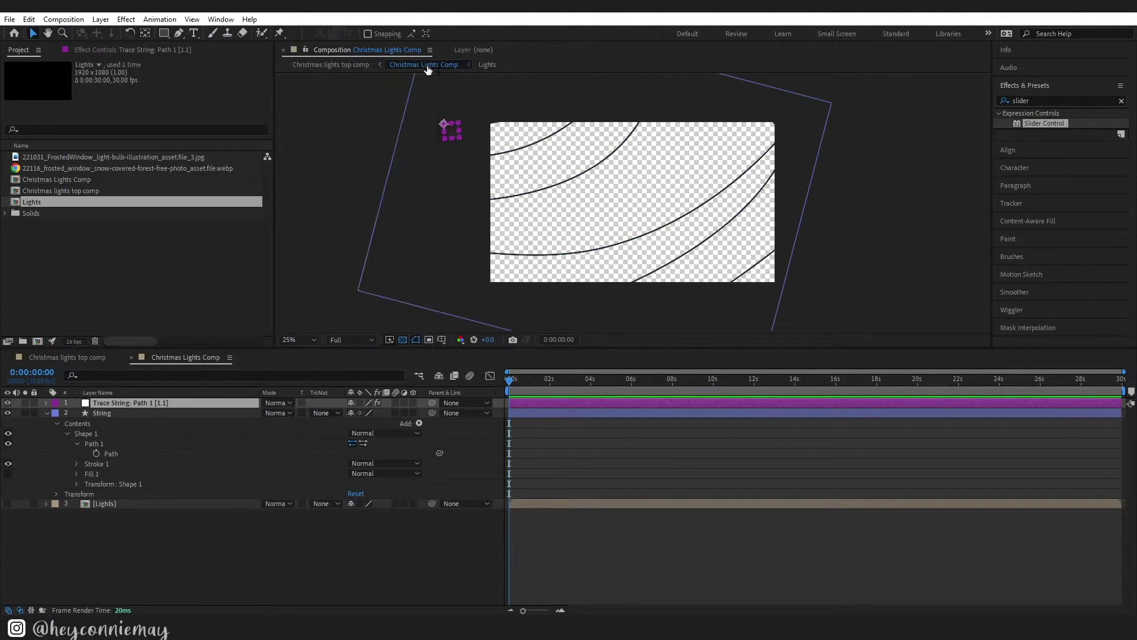
pyautogui.click(46, 412)
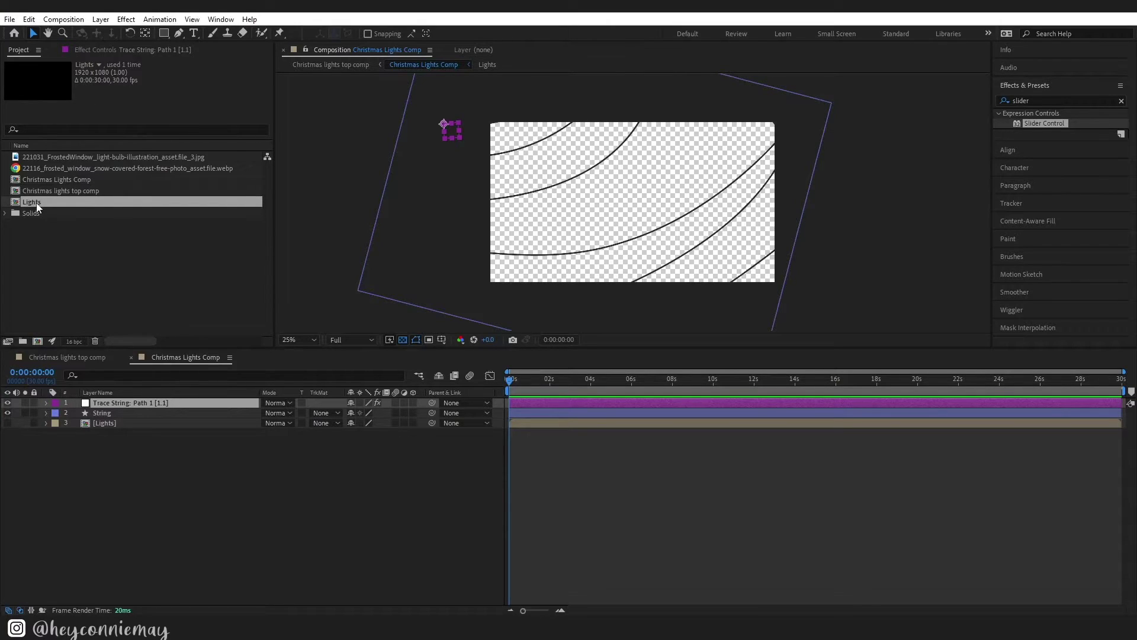
# Replace the source of the Trace String: Path 1 null with the Lights composition and expand that layer's properties
pyautogui.moveTo(36, 203)
pyautogui.mouseDown()
pyautogui.moveTo(157, 357)
pyautogui.moveTo(147, 402)
pyautogui.mouseUp()
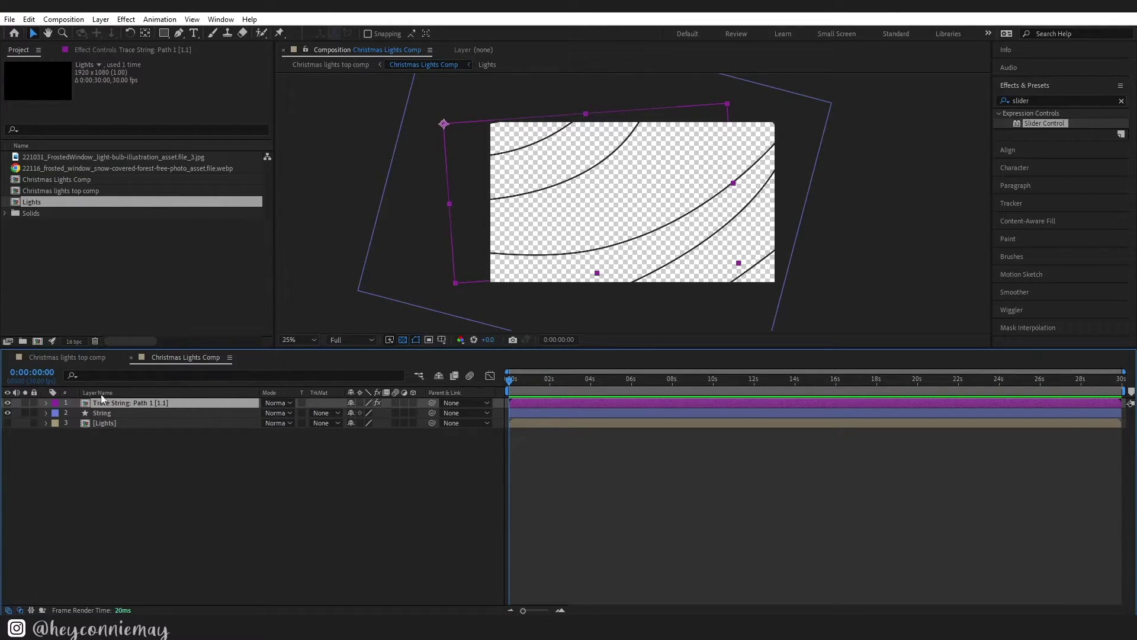
pyautogui.click(46, 403)
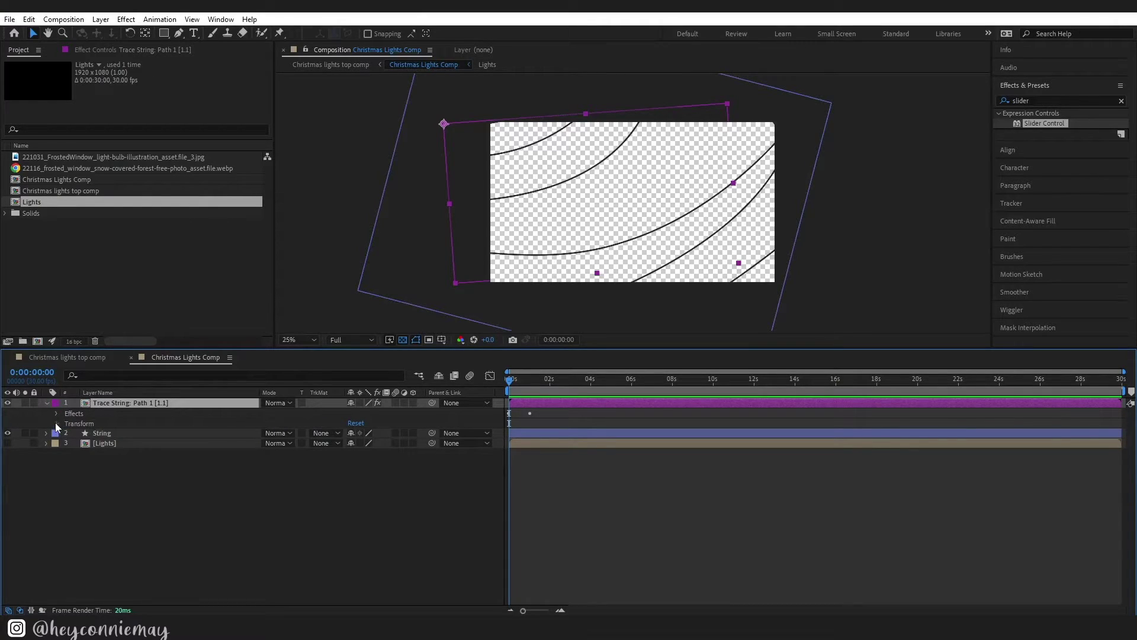
# Set the Trace String: Path 1 layer's opacity to 100% and reset its transform to centre the anchor point
pyautogui.click(57, 423)
pyautogui.click(350, 474)
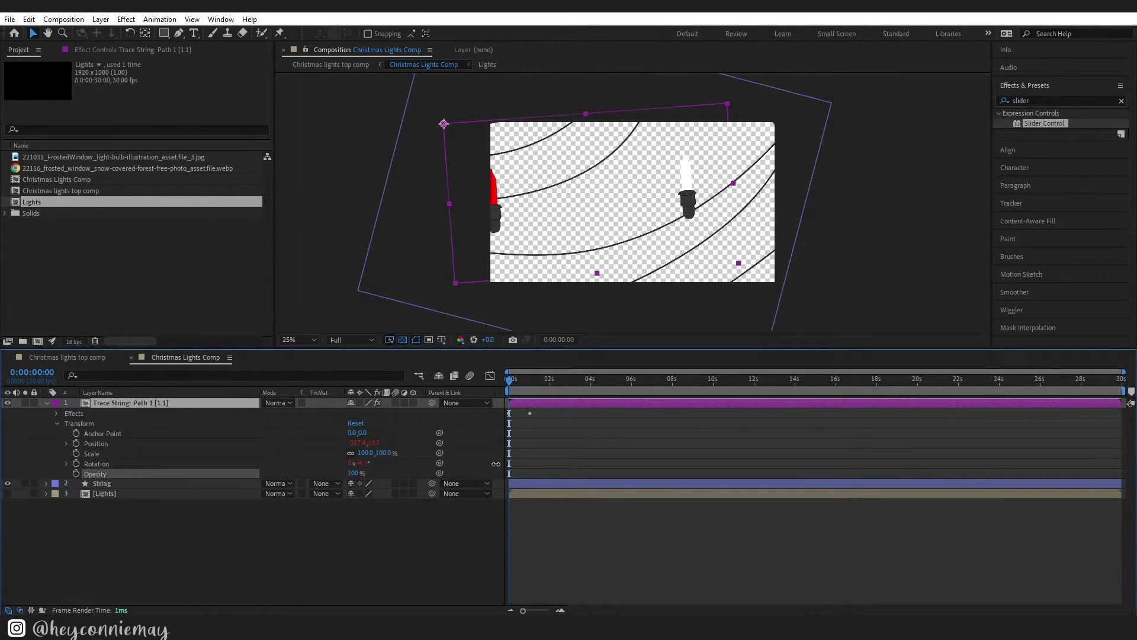
pyautogui.click(356, 424)
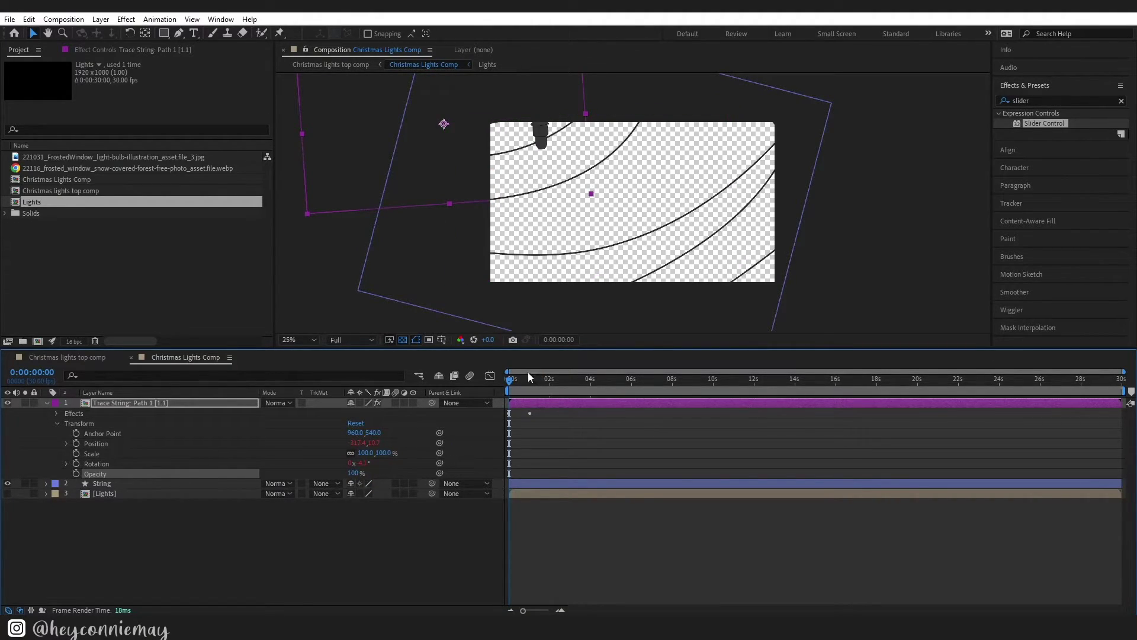
# Scale the Trace String: Path 1 layer down to 20%
pyautogui.click(355, 473)
pyautogui.moveTo(364, 453); pyautogui.dragTo(314, 454)
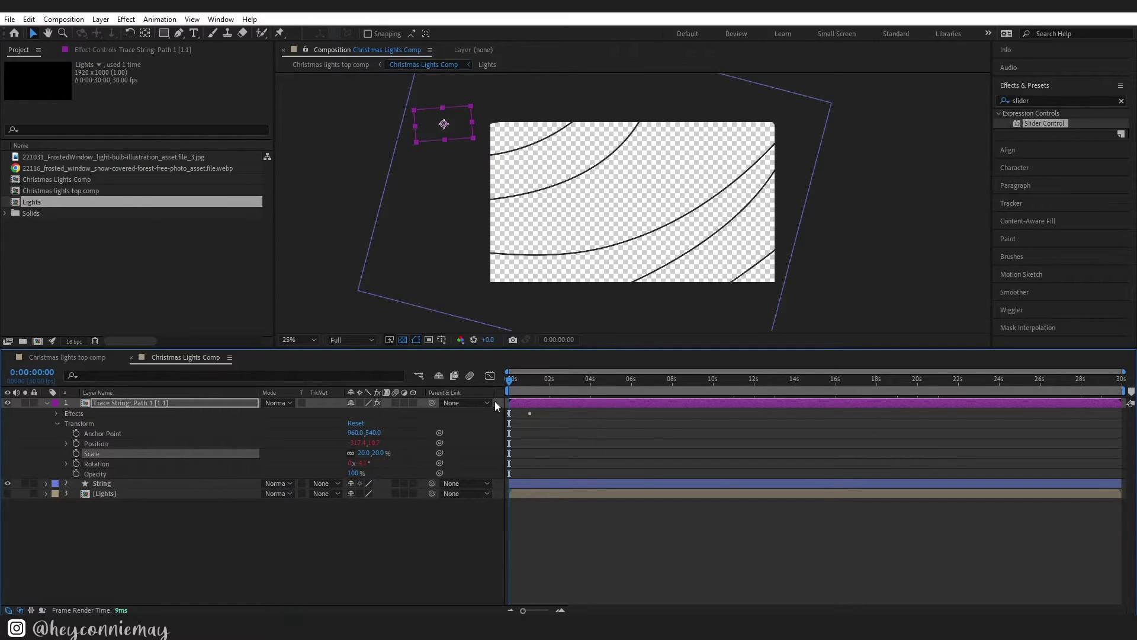
pyautogui.moveTo(509, 381)
pyautogui.mouseDown()
pyautogui.moveTo(523, 385)
pyautogui.moveTo(463, 388)
pyautogui.mouseUp()
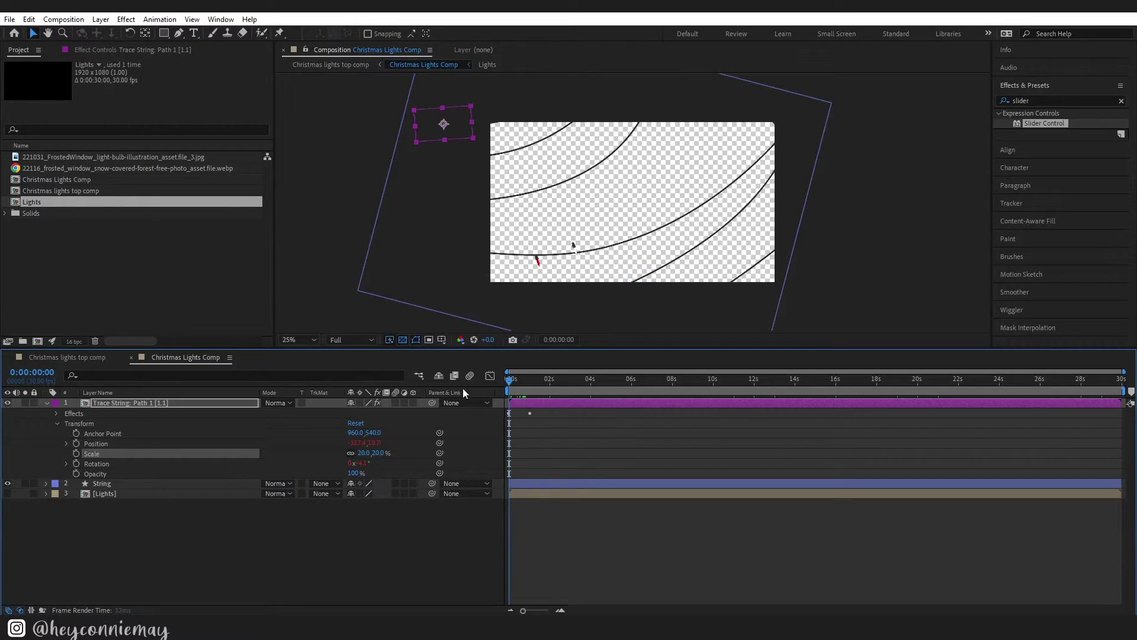
# Remove the keyframes from the Trace Path effect's Progress property and turn off its Loop option
pyautogui.click(58, 413)
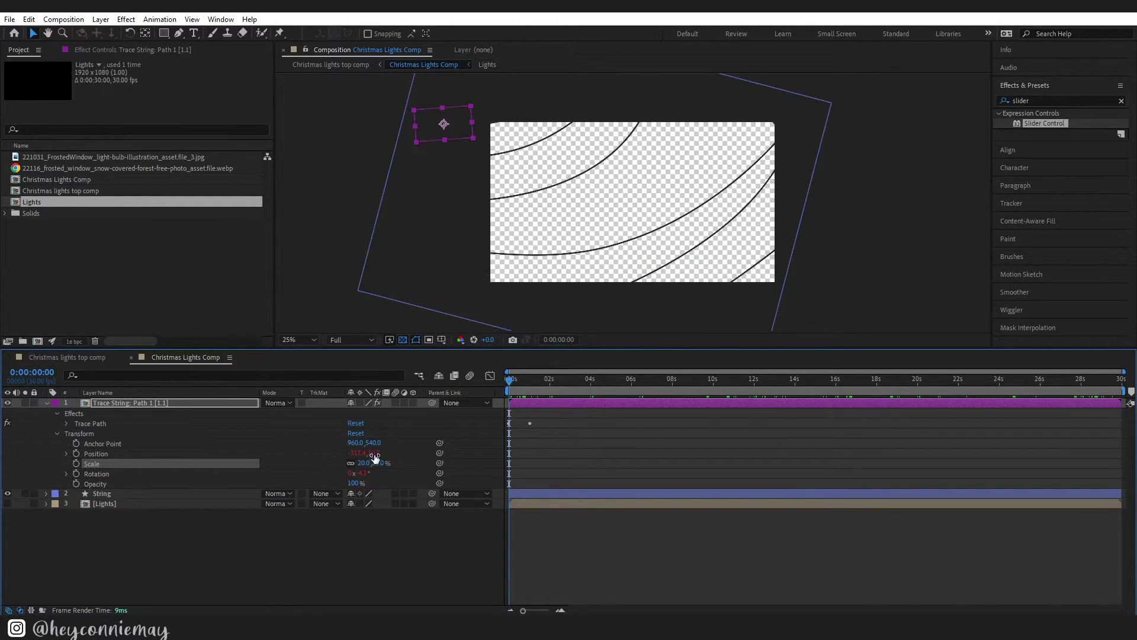
pyautogui.click(66, 423)
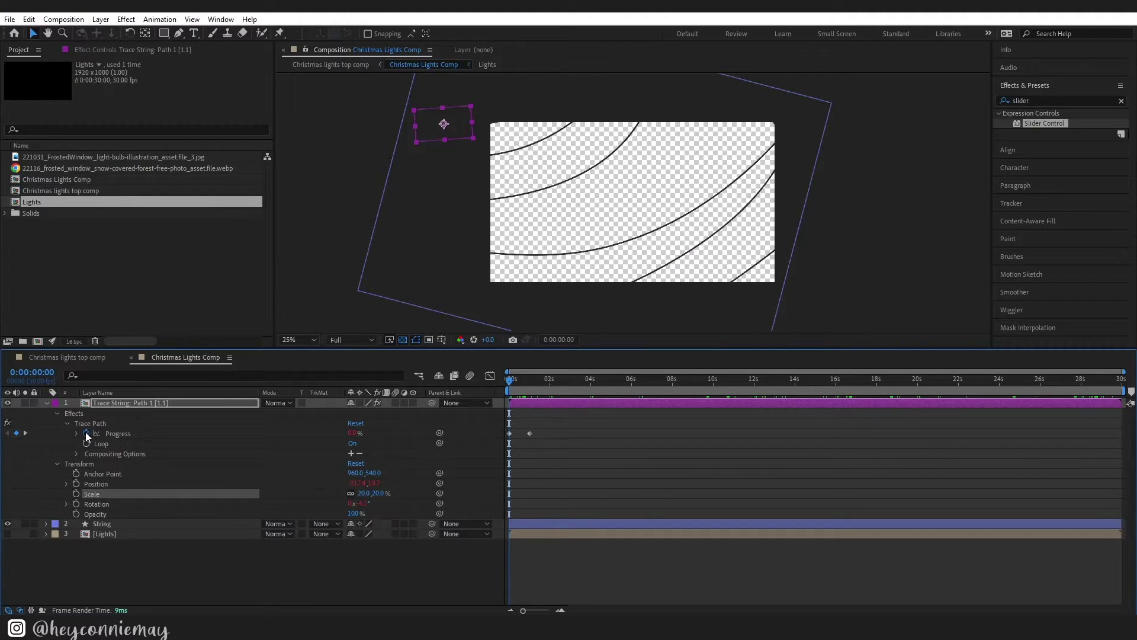
pyautogui.click(85, 432)
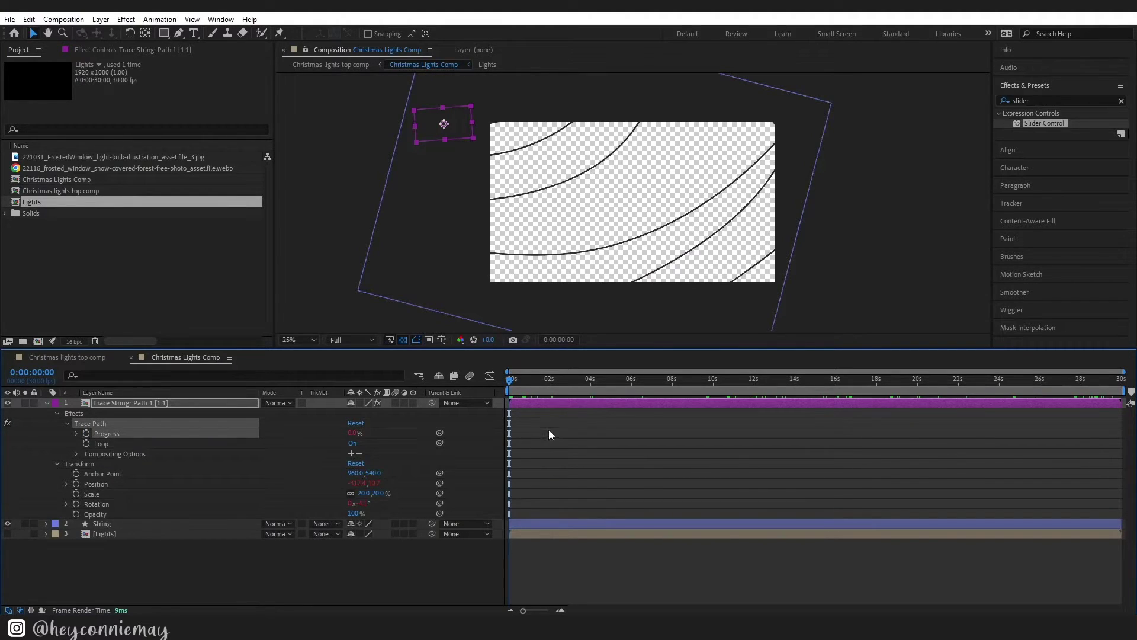
pyautogui.click(126, 51)
pyautogui.click(149, 95)
pyautogui.click(530, 569)
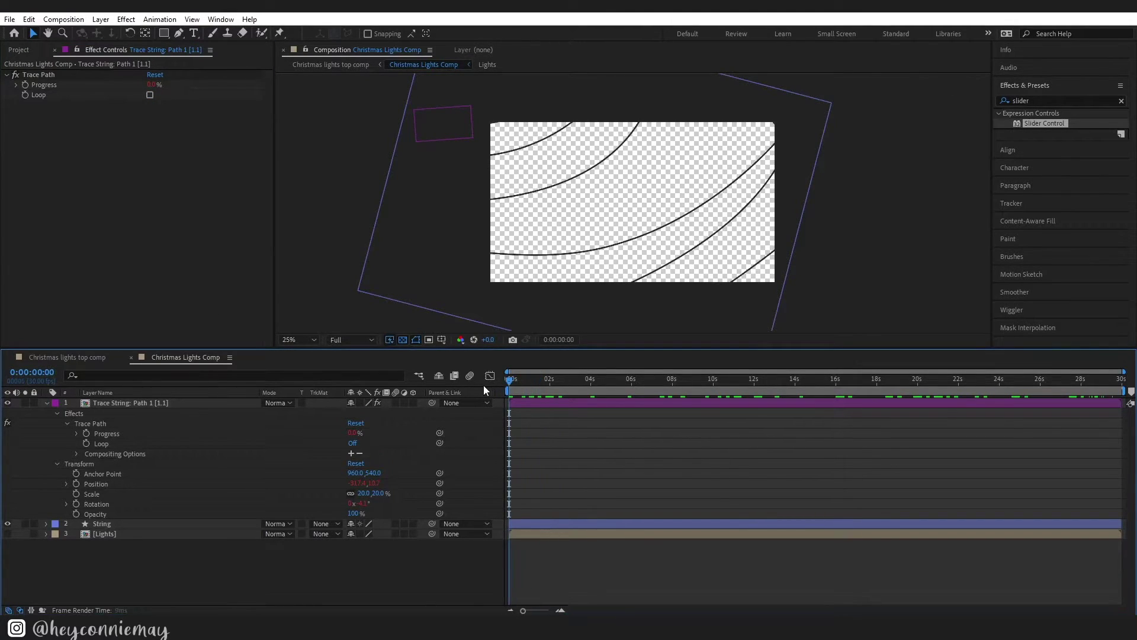
# Replace the Trace Path Progress expression with (index-1)*(100/(thisComp.numLayers-2))
pyautogui.press('ctrl')
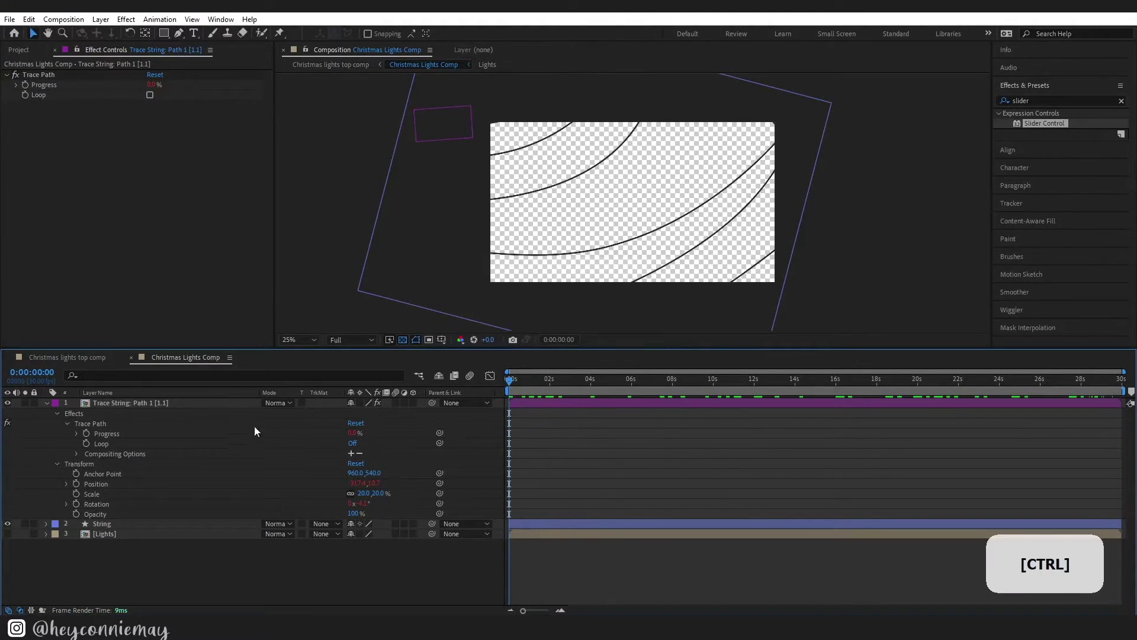
pyautogui.click(151, 401)
pyautogui.click(75, 433)
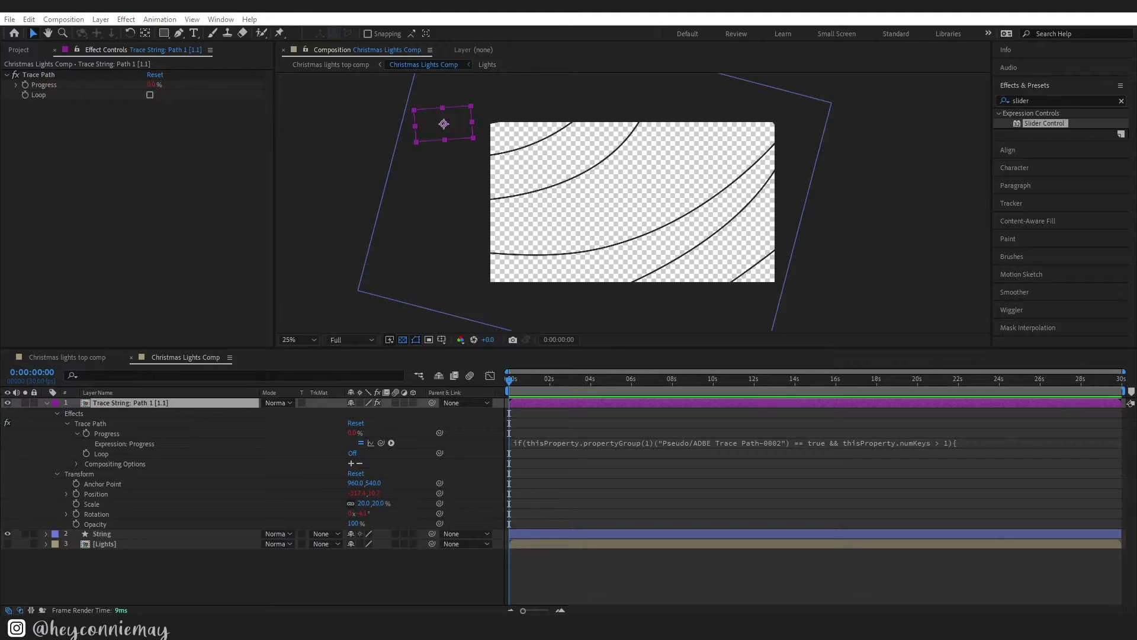
pyautogui.click(562, 440)
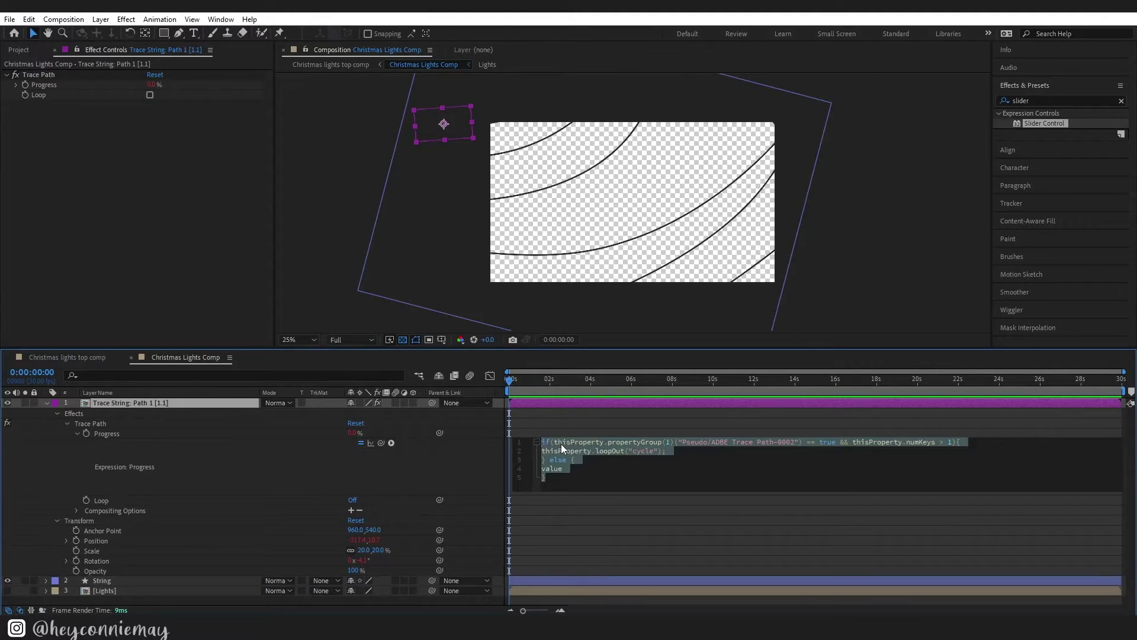
pyautogui.write('(index-1)*(100/(thisComp.numLayers-2))')
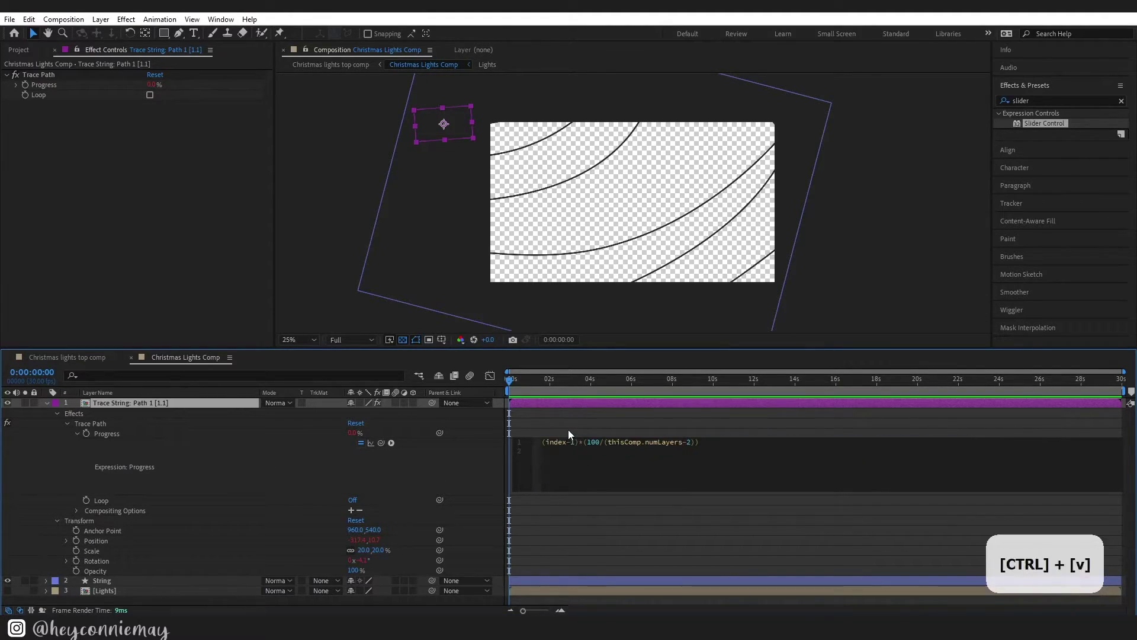
pyautogui.click(448, 456)
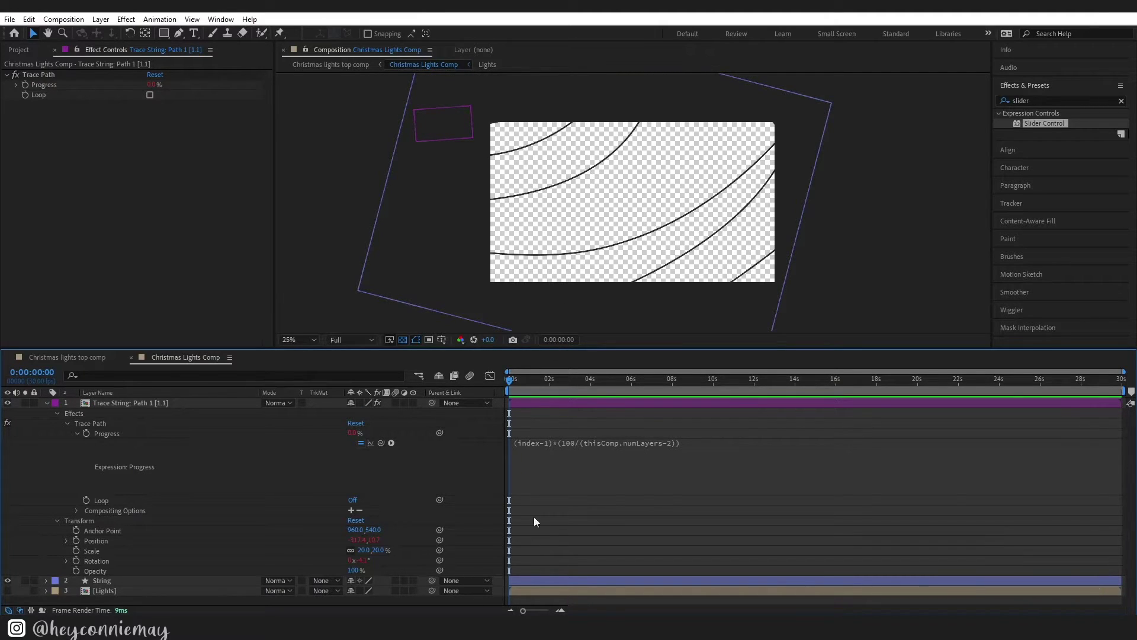
# Copy the Trace String: Path 1 layer and paste it repeatedly until there are 27 light layers along the string
pyautogui.click(110, 405)
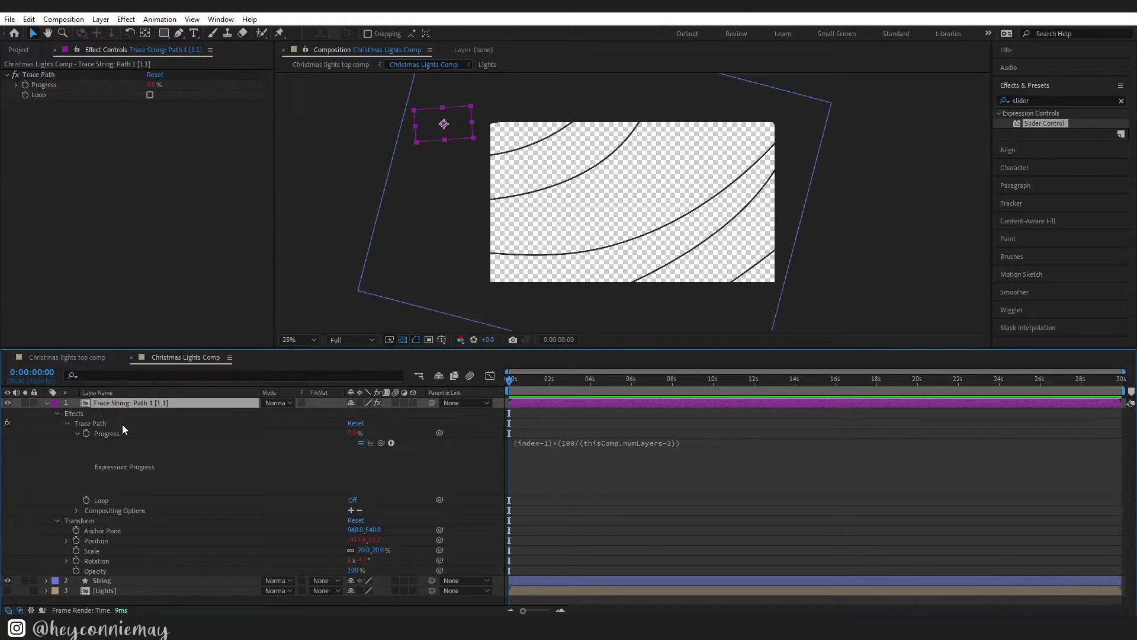
pyautogui.hotkey('ctrl', 'c')
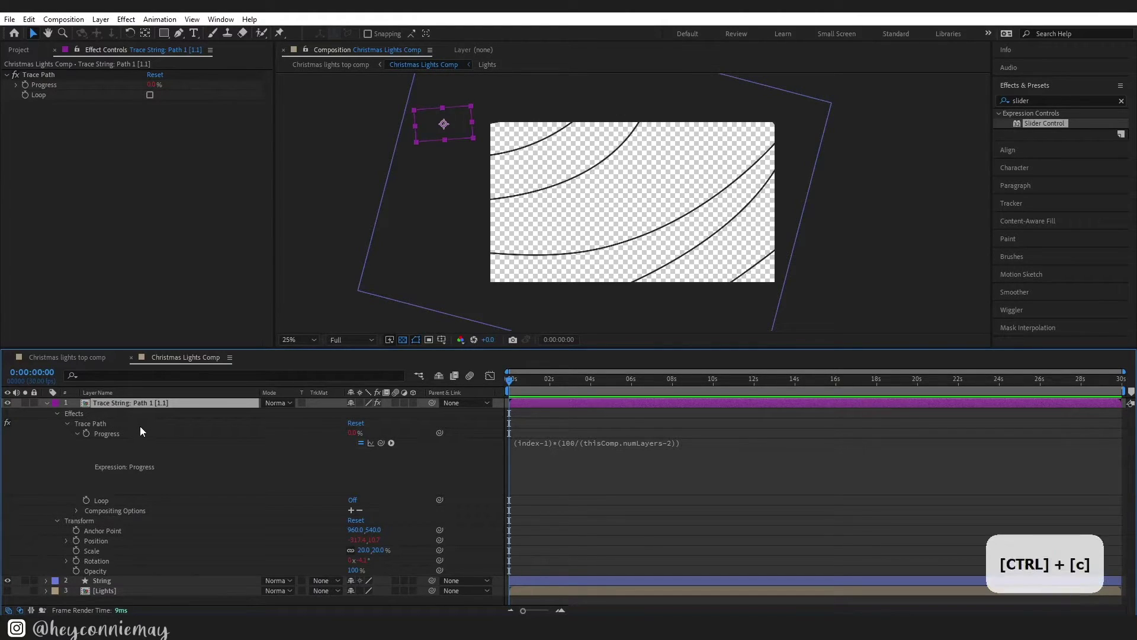
pyautogui.hotkey('ctrl', 'v')
pyautogui.hotkey('ctrl', 'v')
pyautogui.hotkey('ctrl', 'v')
pyautogui.hotkey('ctrl', 'v')
pyautogui.hotkey('ctrl', 'v')
pyautogui.hotkey('ctrl', 'v')
pyautogui.hotkey('ctrl', 'v')
pyautogui.hotkey('ctrl', 'v')
pyautogui.hotkey('ctrl', 'v')
pyautogui.hotkey('ctrl', 'v')
pyautogui.hotkey('ctrl', 'v')
pyautogui.hotkey('ctrl', 'v')
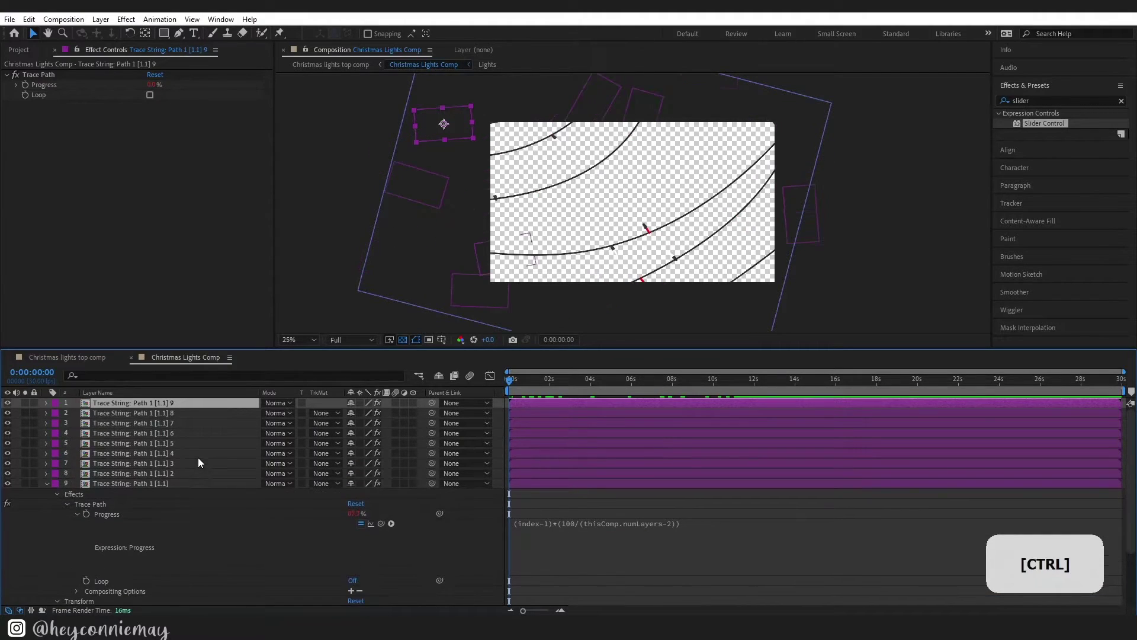
pyautogui.hotkey('ctrl', 'v')
pyautogui.hotkey('ctrl', 'v')
pyautogui.hotkey('ctrl', 'v')
pyautogui.hotkey('ctrl', 'v')
pyautogui.hotkey('ctrl', 'v')
pyautogui.hotkey('ctrl', 'v')
pyautogui.hotkey('ctrl', 'v')
pyautogui.hotkey('ctrl', 'v')
pyautogui.hotkey('ctrl', 'v')
pyautogui.hotkey('ctrl', 'v')
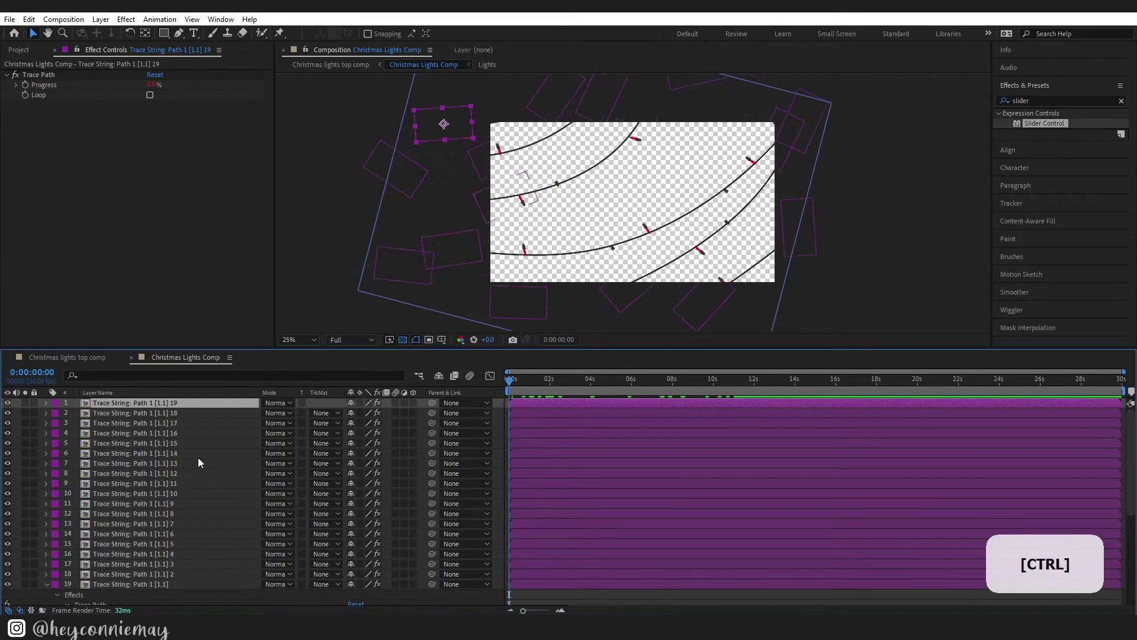
pyautogui.hotkey('ctrl', 'v')
pyautogui.hotkey('ctrl', 'v')
pyautogui.hotkey('ctrl', 'v')
pyautogui.hotkey('ctrl', 'v')
pyautogui.hotkey('ctrl', 'v')
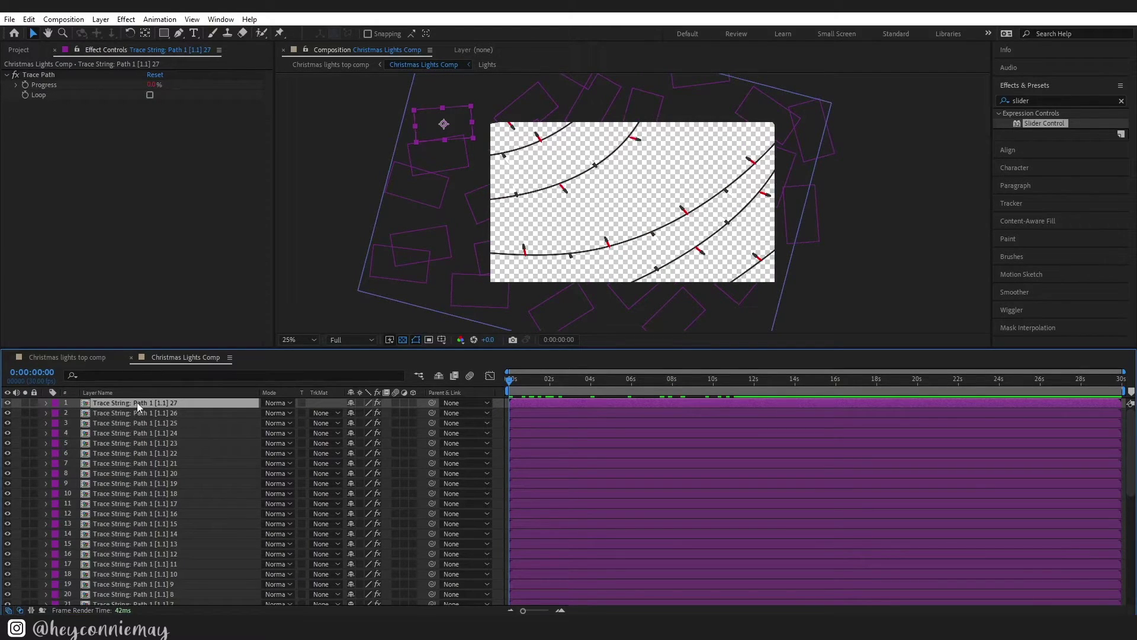
# Copy only the Progress expression from the original Trace String layer and paste it onto its 26 duplicates
pyautogui.moveTo(571, 349); pyautogui.dragTo(575, 270)
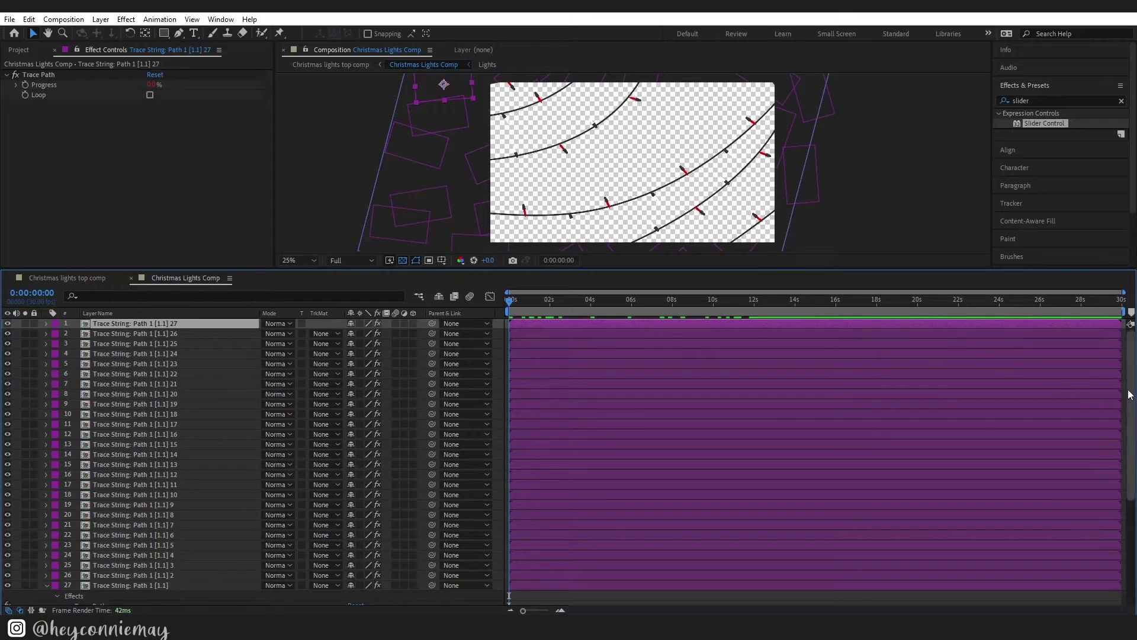
pyautogui.moveTo(1131, 413); pyautogui.dragTo(1054, 561)
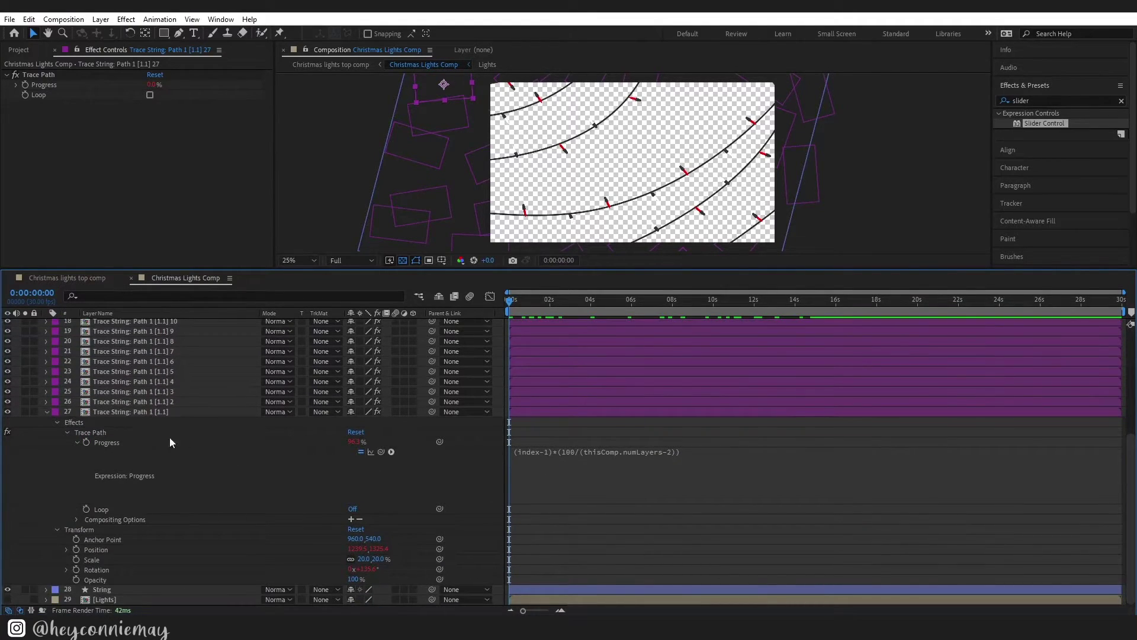
pyautogui.click(127, 441)
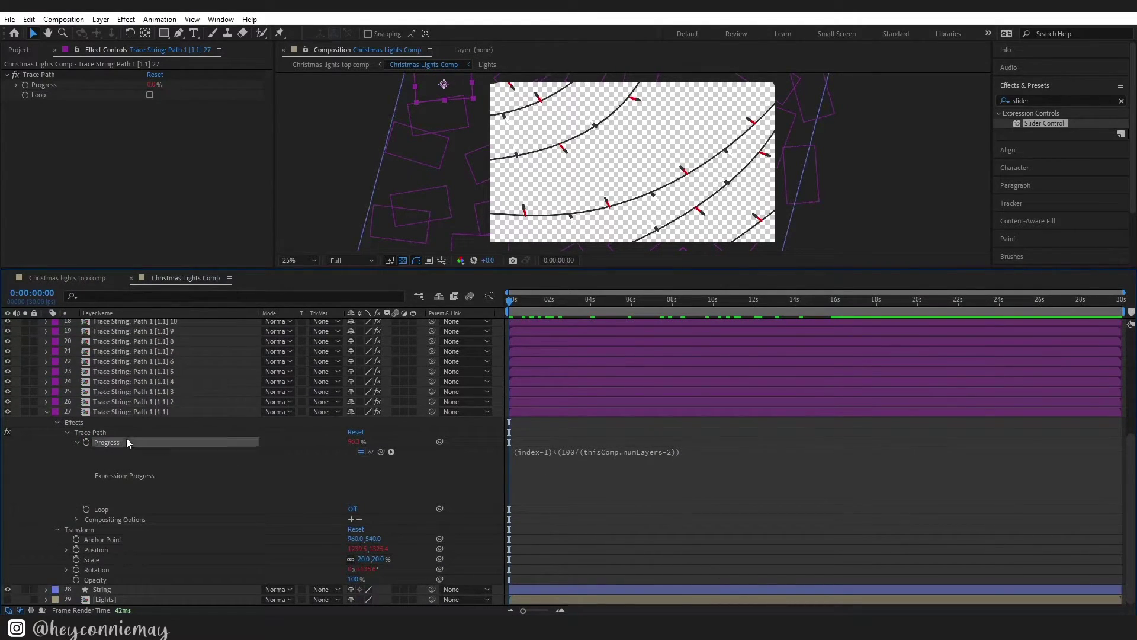
pyautogui.click(29, 22)
pyautogui.click(51, 128)
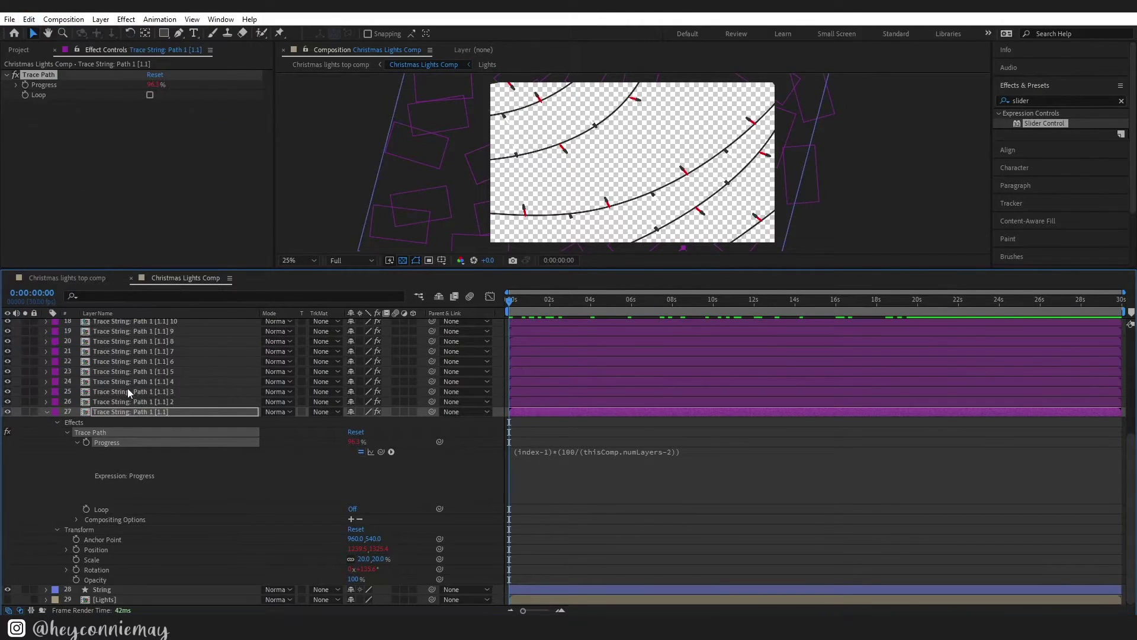
pyautogui.click(128, 402)
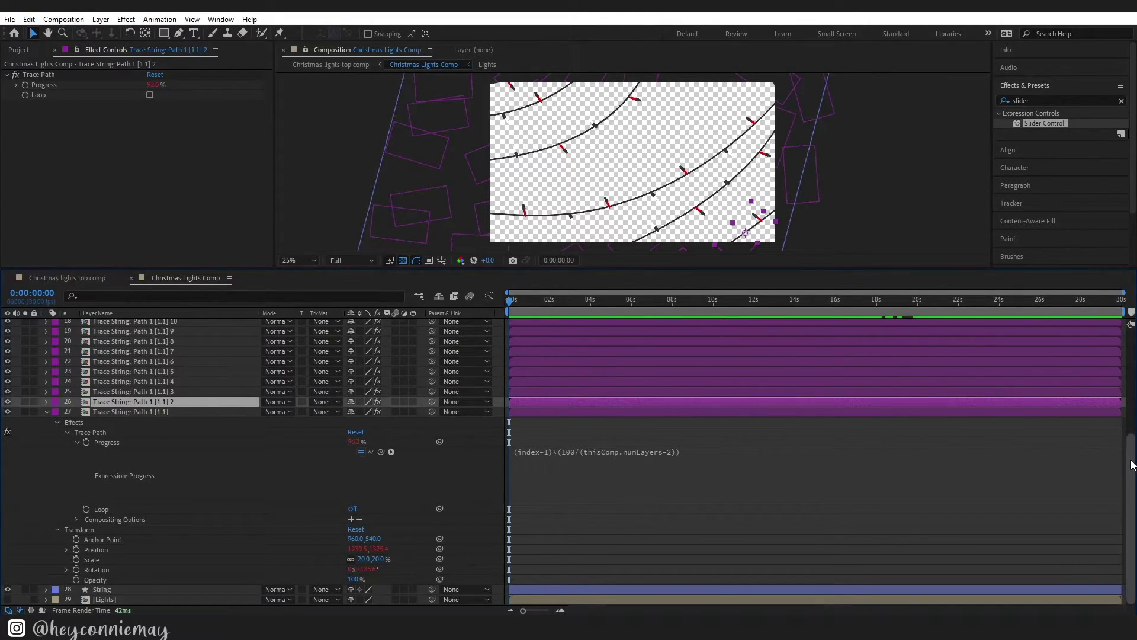
pyautogui.scroll(6, 948, 355)
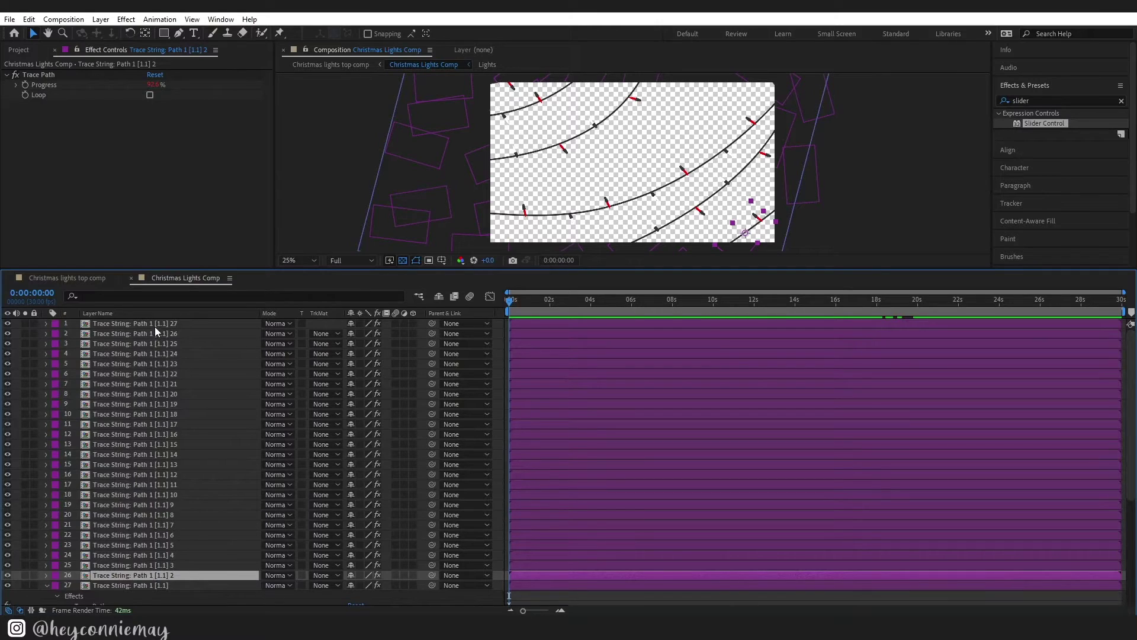
pyautogui.keyDown('shift'); pyautogui.click(154, 323); pyautogui.keyUp('shift')
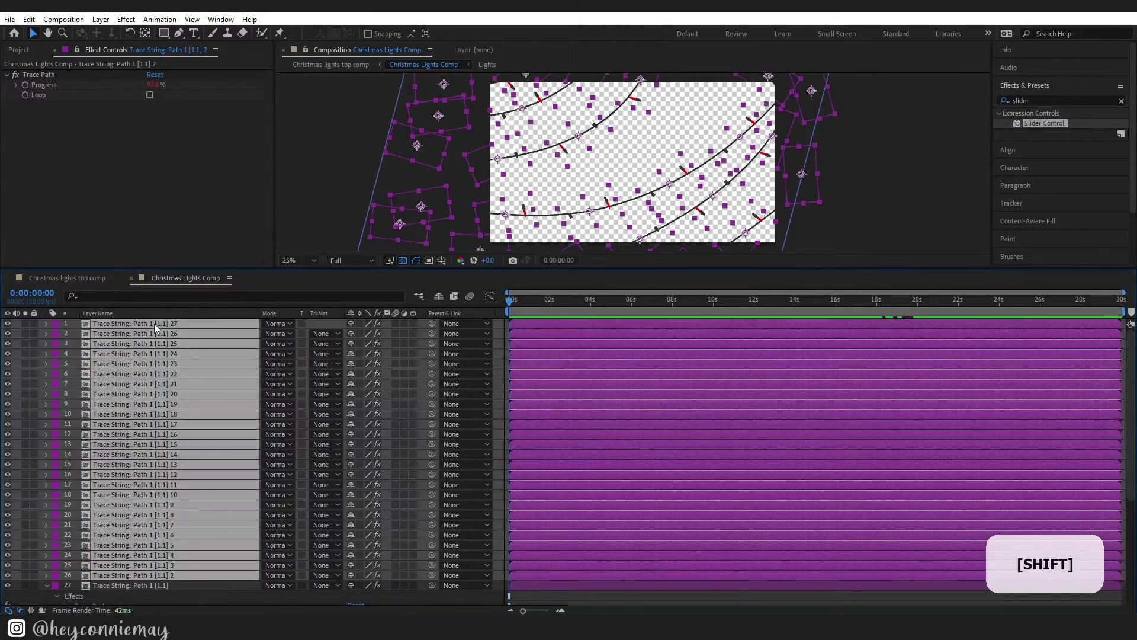
pyautogui.click(29, 19)
pyautogui.click(52, 142)
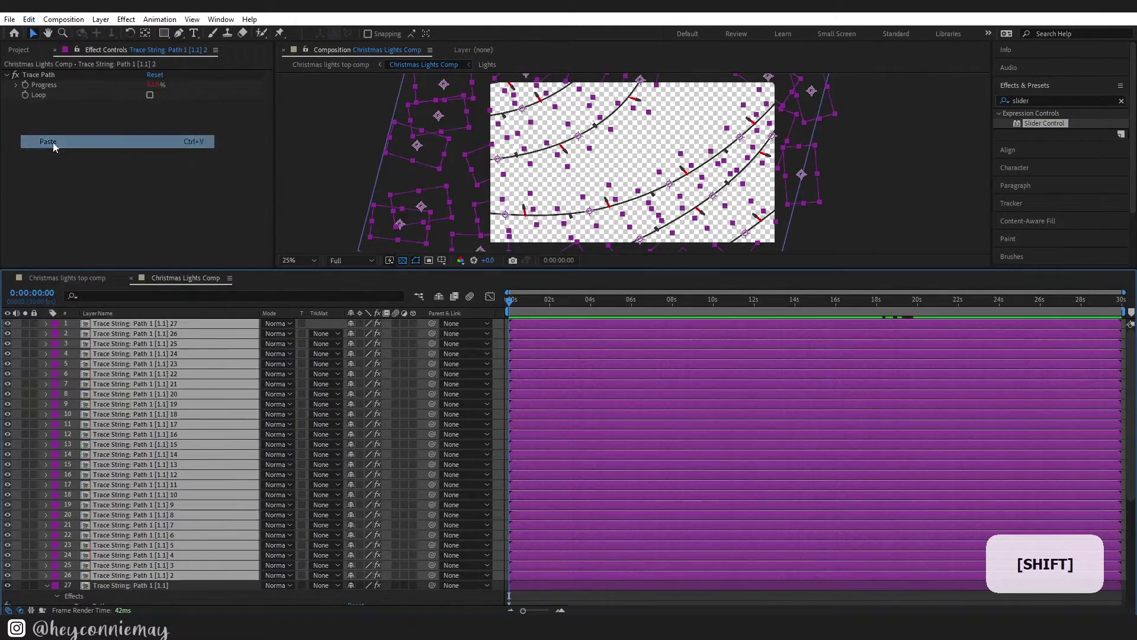
# Deselect the light layers and preview the lights animation from the beginning of the timeline
pyautogui.click(136, 314)
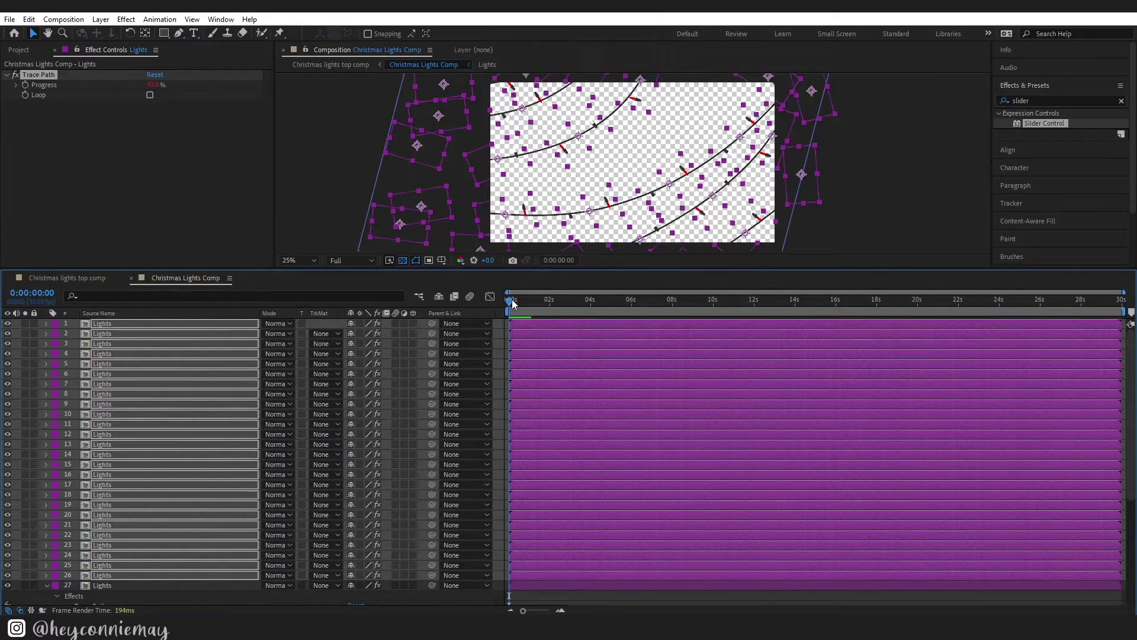
pyautogui.click(204, 247)
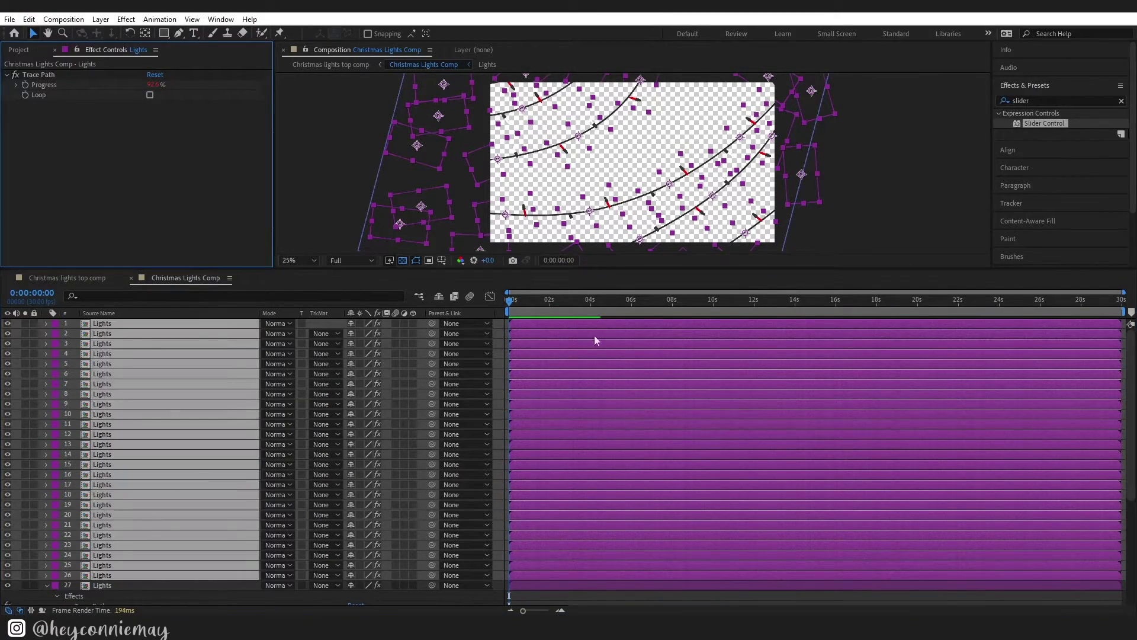
pyautogui.click(344, 214)
pyautogui.moveTo(526, 299); pyautogui.dragTo(504, 308)
pyautogui.press('space')
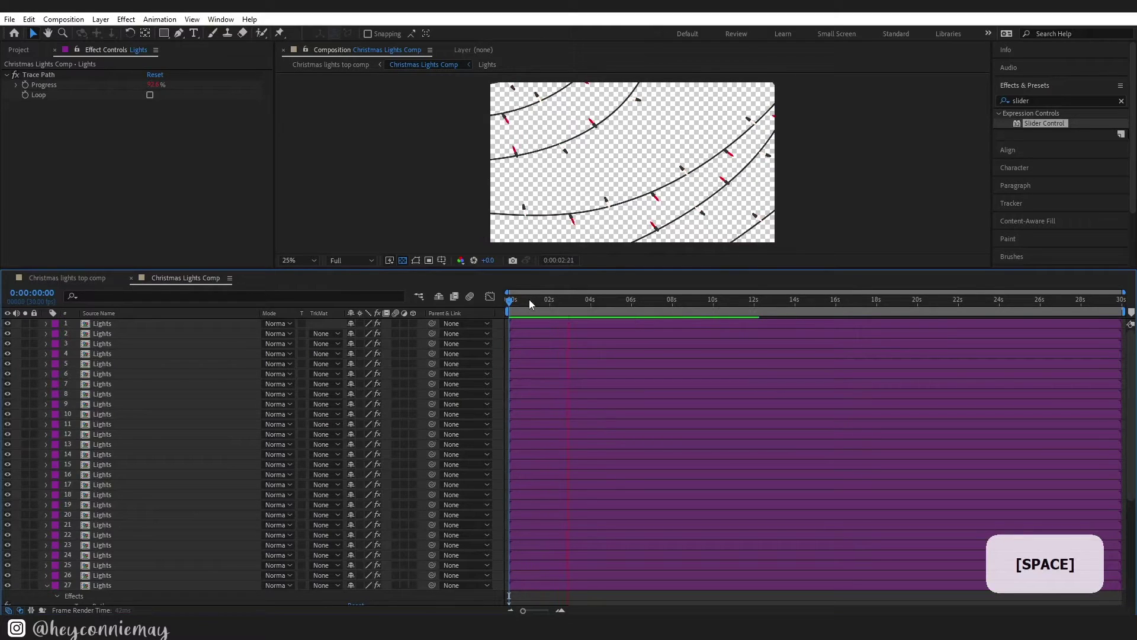
pyautogui.press('space')
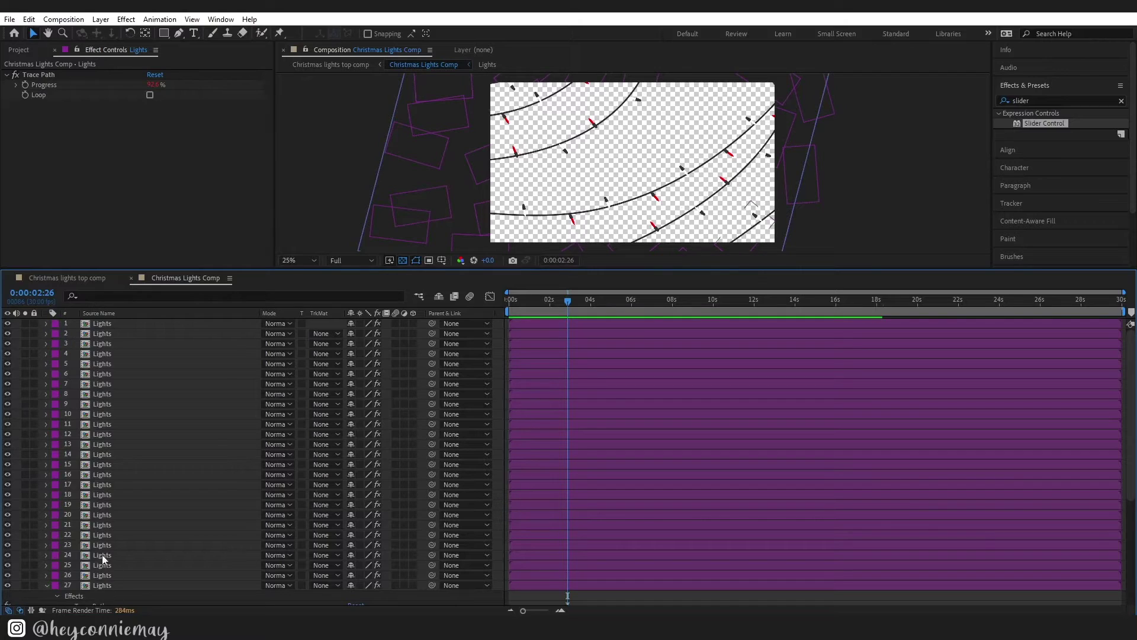
# Open the Lights composition and set Light 1's scale to 30% after trying 50% and 25%
pyautogui.moveTo(1128, 394); pyautogui.dragTo(1113, 553)
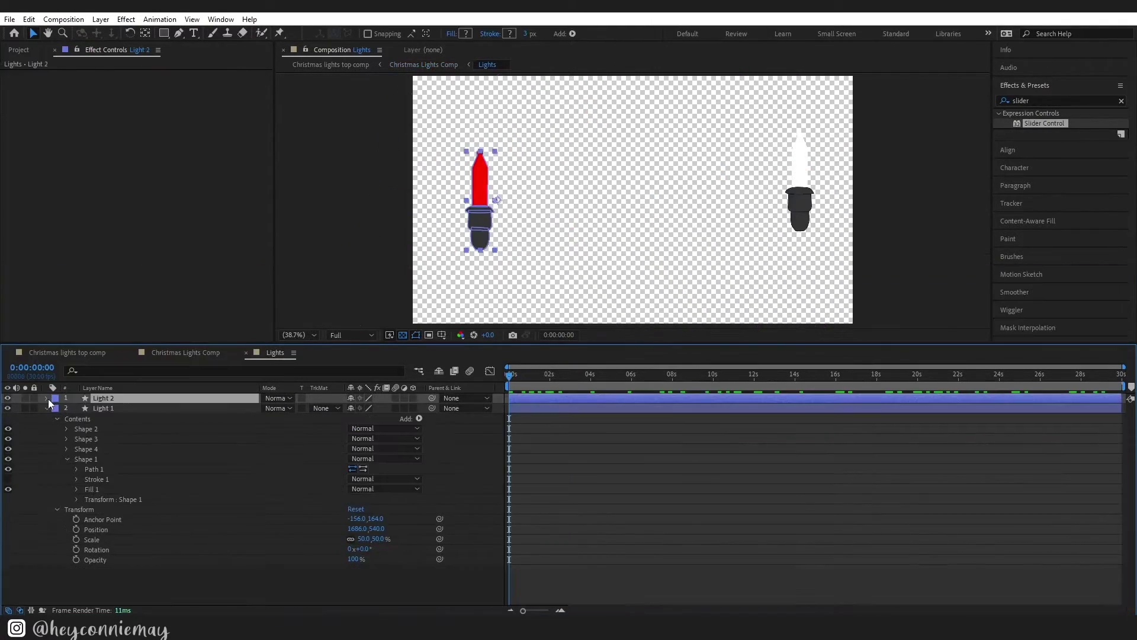
pyautogui.click(46, 400)
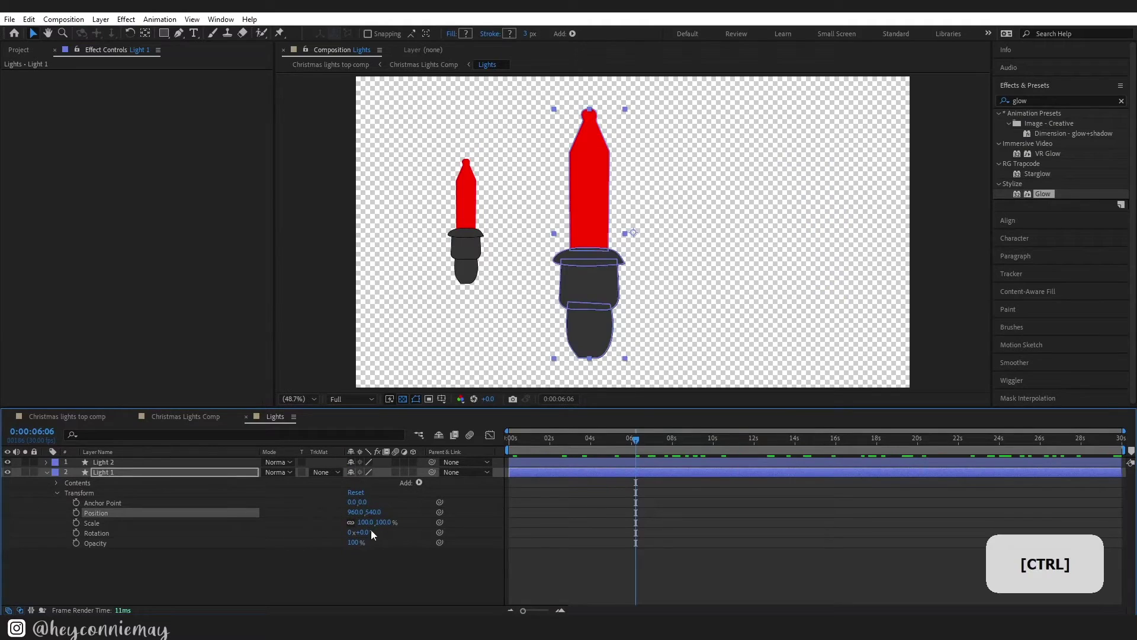
pyautogui.click(365, 521)
pyautogui.write('50')
pyautogui.press('Return')
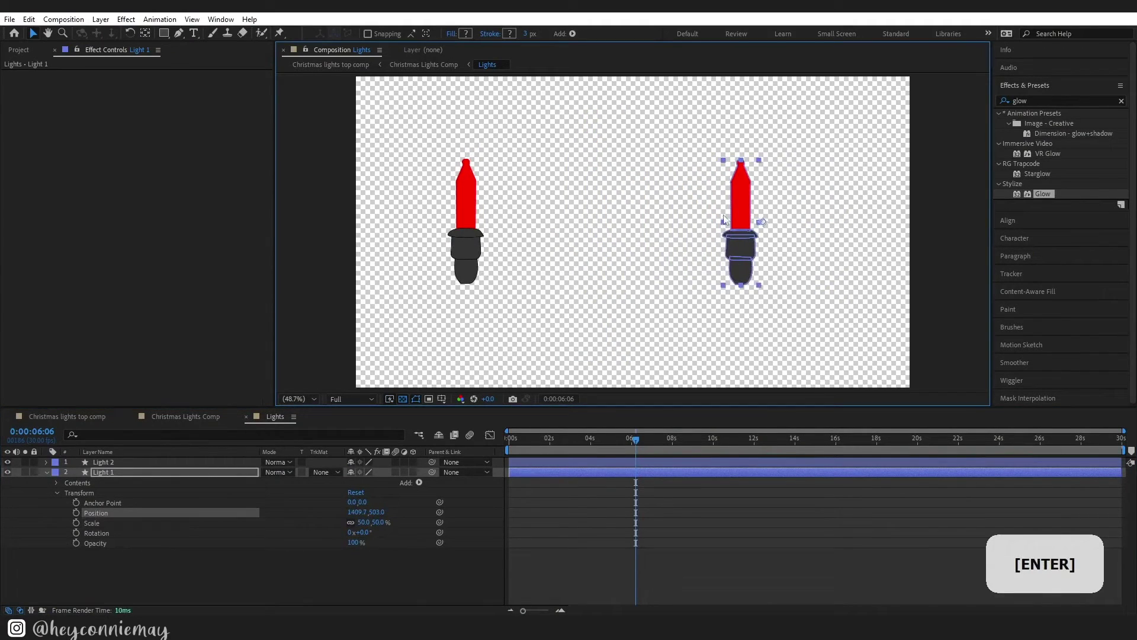
pyautogui.click(363, 522)
pyautogui.write('25')
pyautogui.press('Return')
pyautogui.click(361, 522)
pyautogui.write('30')
pyautogui.press('Return')
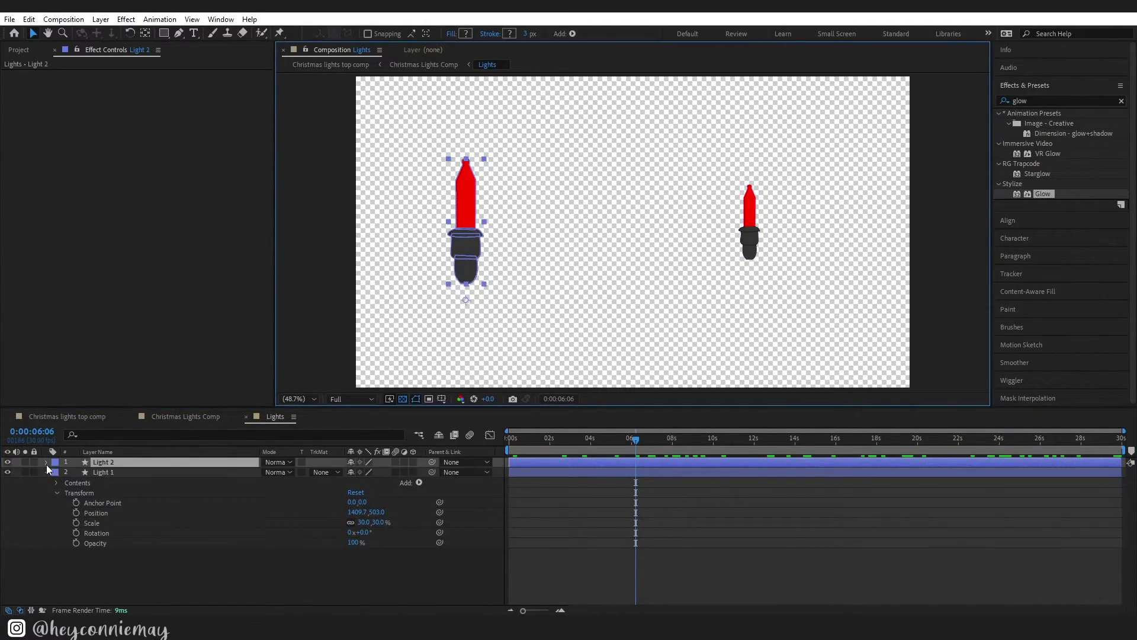
# Try scaling Light 2 to 30% and repositioning it, comparing the result in Christmas Lights Comp
pyautogui.click(46, 463)
pyautogui.click(374, 512)
pyautogui.write('30')
pyautogui.press('Return')
pyautogui.moveTo(459, 262); pyautogui.dragTo(500, 228)
pyautogui.click(177, 417)
pyautogui.click(273, 416)
pyautogui.click(173, 414)
pyautogui.click(274, 417)
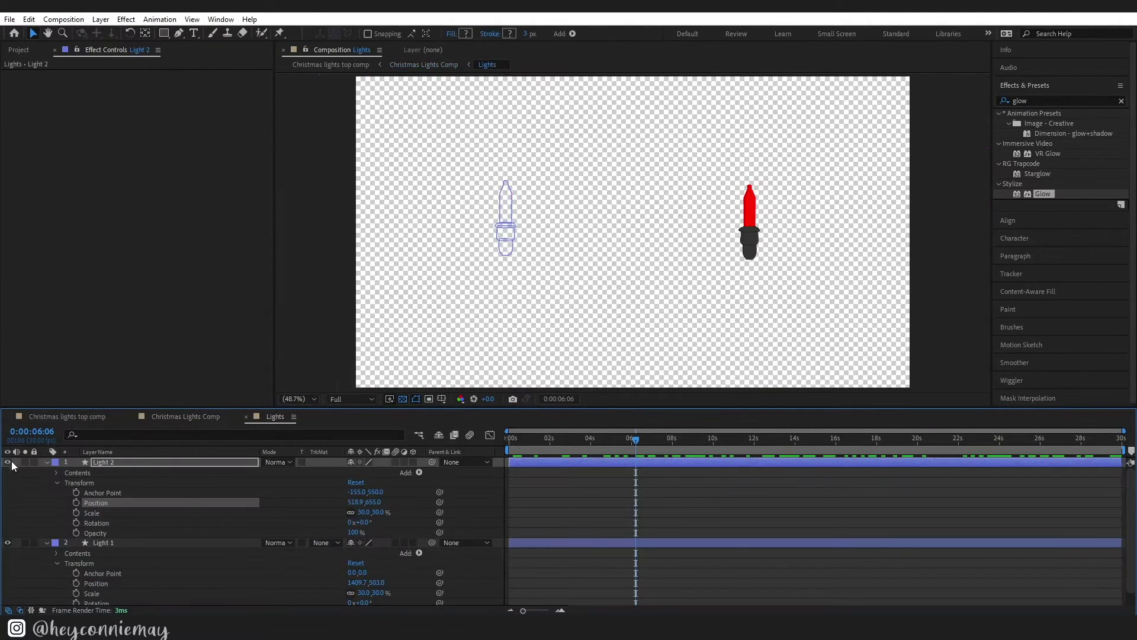
# Undo the last changes made to Light 2
pyautogui.hotkey('ctrl', 'z')
pyautogui.hotkey('ctrl', 'z')
pyautogui.hotkey('ctrl', 'z')
# Scale Light 2 to 30% and move it to about (510, 476), checking it in Christmas Lights Comp
pyautogui.click(362, 512)
pyautogui.write('30')
pyautogui.press('Return')
pyautogui.moveTo(613, 252); pyautogui.dragTo(483, 233)
pyautogui.click(199, 417)
pyautogui.click(275, 416)
# Rotate Light 2 to -179° and shift its anchor point to about (-130, 49), checking the string alignment in Christmas Lights Comp
pyautogui.moveTo(360, 522); pyautogui.dragTo(248, 513)
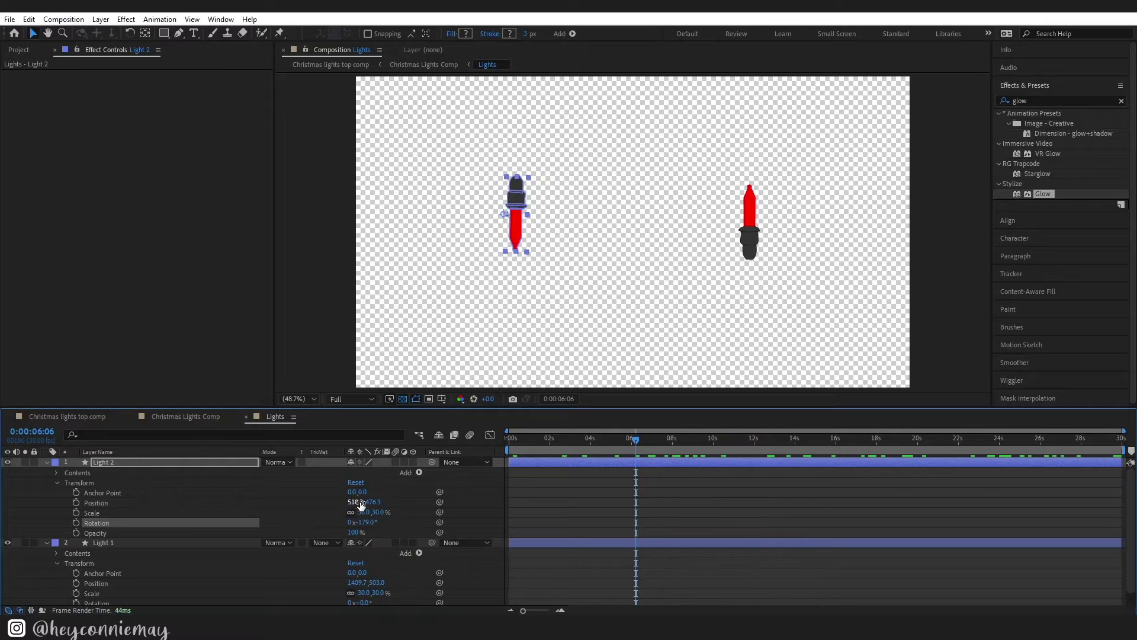
pyautogui.moveTo(353, 492); pyautogui.dragTo(272, 489)
pyautogui.click(211, 419)
pyautogui.click(275, 417)
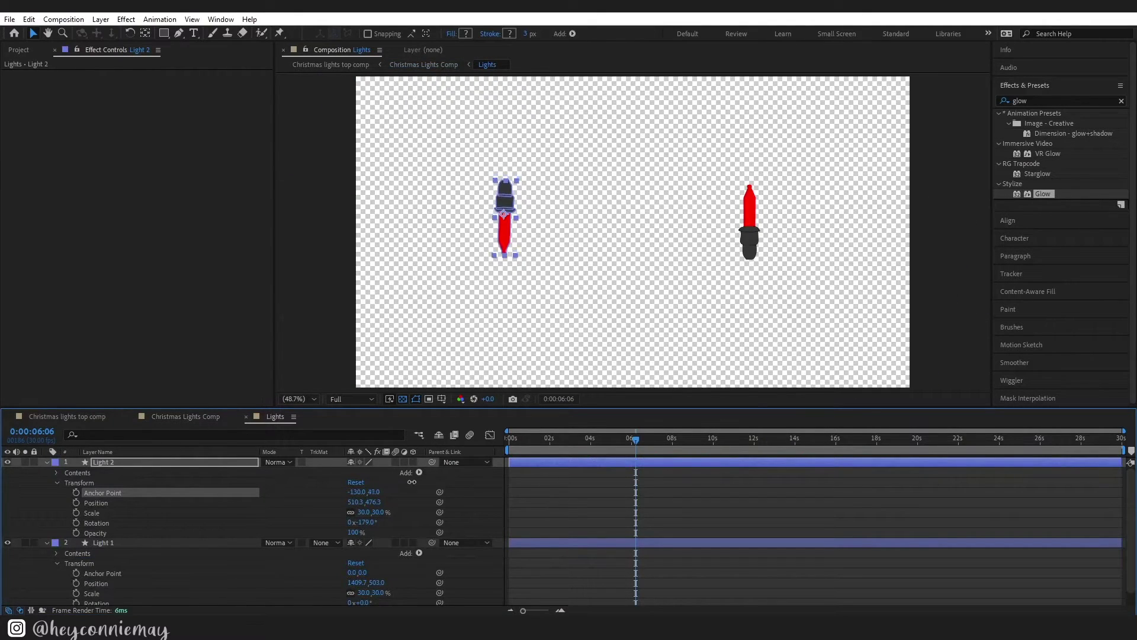
pyautogui.click(186, 416)
pyautogui.click(275, 417)
# Move Light 2 to about (404, 472) and Light 1 to about (1586, 501), and return to Christmas Lights Comp
pyautogui.moveTo(505, 220); pyautogui.dragTo(474, 218)
pyautogui.moveTo(750, 225); pyautogui.dragTo(801, 224)
pyautogui.moveTo(147, 408); pyautogui.dragTo(147, 261)
pyautogui.click(331, 346)
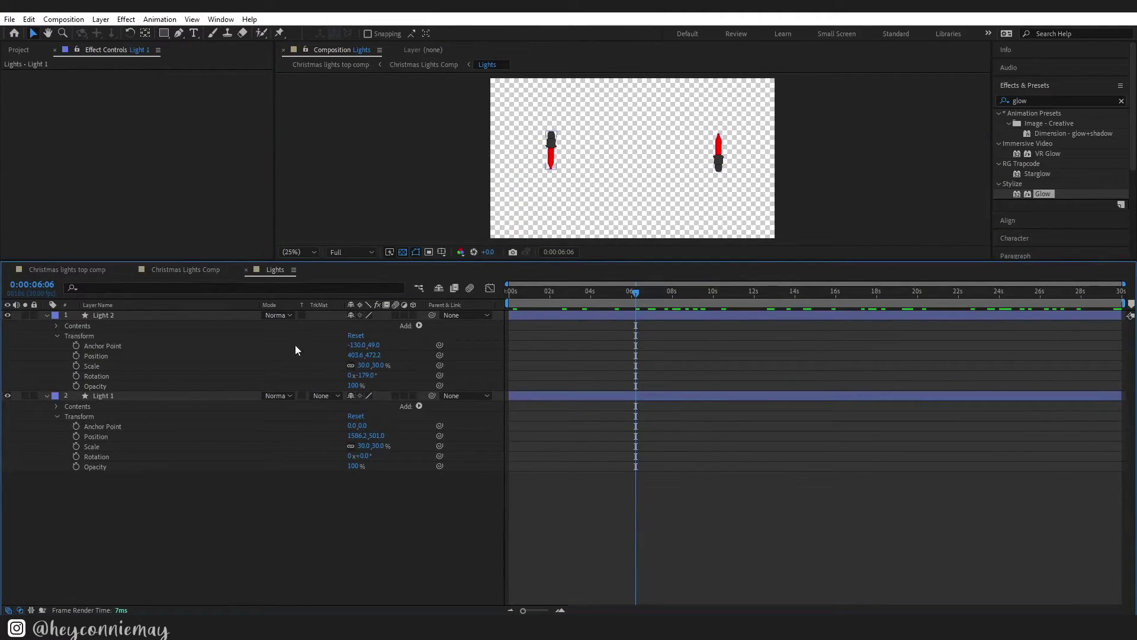
pyautogui.click(204, 273)
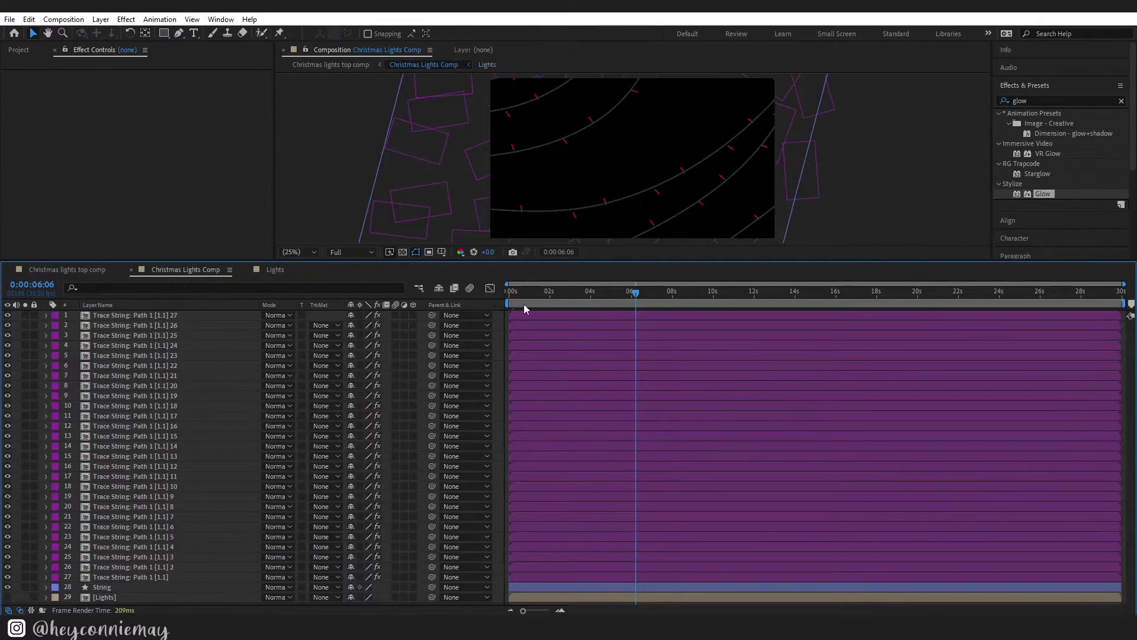
# Move Light 2 to about (392, 517) and adjust Light 1's vertical position, checking the string alignment in Christmas Lights Comp
pyautogui.moveTo(542, 260); pyautogui.dragTo(591, 383)
pyautogui.click(274, 391)
pyautogui.click(208, 392)
pyautogui.click(272, 394)
pyautogui.click(228, 393)
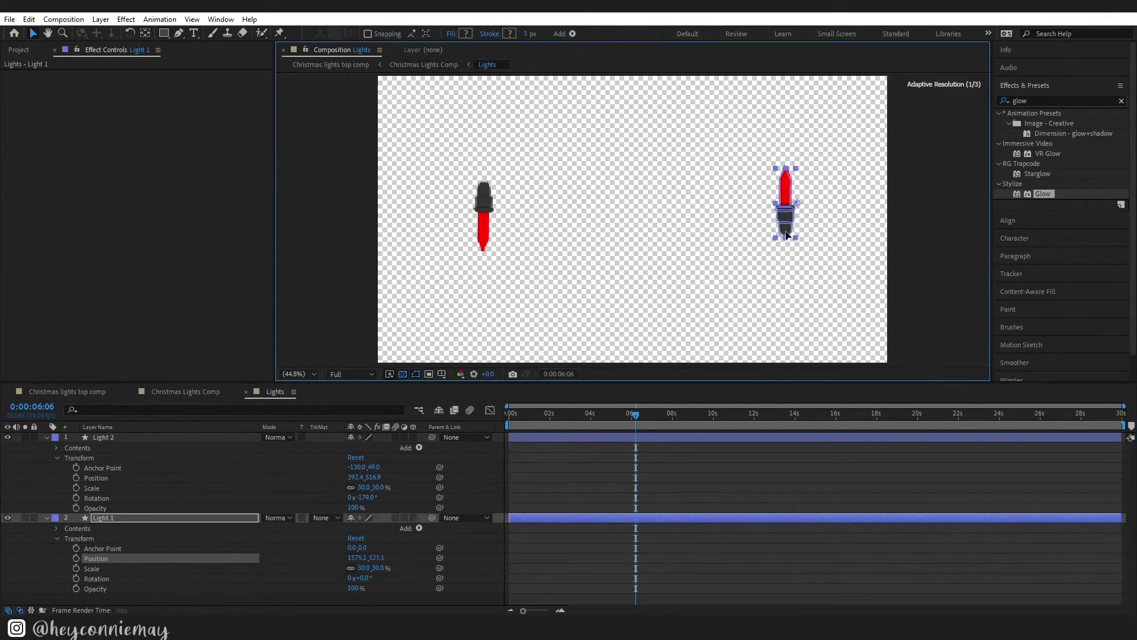
pyautogui.click(172, 393)
pyautogui.click(270, 394)
pyautogui.click(201, 392)
pyautogui.moveTo(358, 383); pyautogui.dragTo(359, 315)
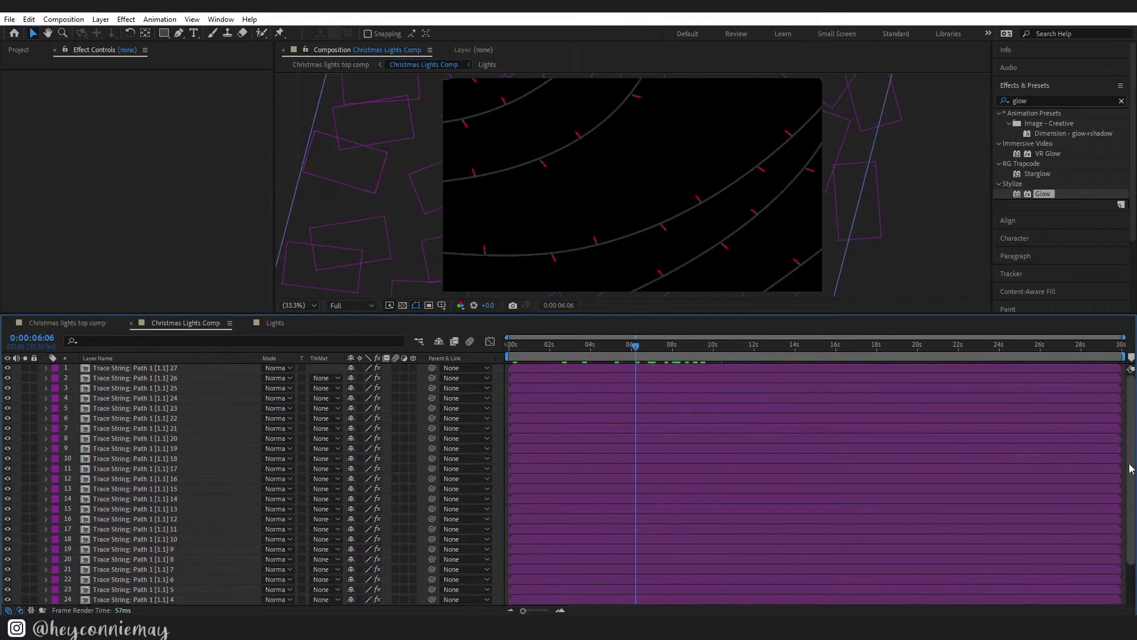
# Duplicate the Trace String light layer until the copies are numbered up to 31
pyautogui.scroll(-3, 1128, 478)
pyautogui.keyDown('ctrl'); pyautogui.click(151, 579); pyautogui.keyUp('ctrl')
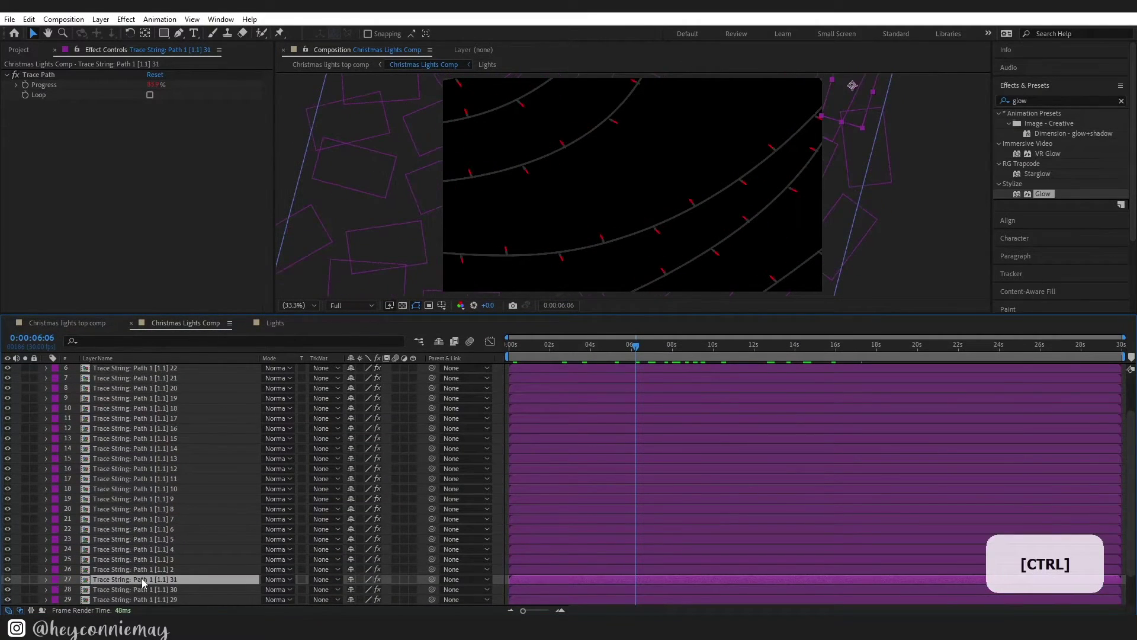
pyautogui.moveTo(1131, 472); pyautogui.dragTo(1133, 505)
# Copy only the expression from a duplicated Trace String layer and paste it onto other Trace String layers
pyautogui.click(47, 579)
pyautogui.scroll(-5, 59, 590)
pyautogui.click(106, 462)
pyautogui.click(29, 19)
pyautogui.click(73, 128)
pyautogui.click(175, 421)
pyautogui.keyDown('shift'); pyautogui.click(160, 391); pyautogui.keyUp('shift')
pyautogui.click(29, 19)
pyautogui.click(50, 141)
# Add an adjustment layer to the Lights composition and place it between Light 2 and Light 1
pyautogui.scroll(2, 373, 415)
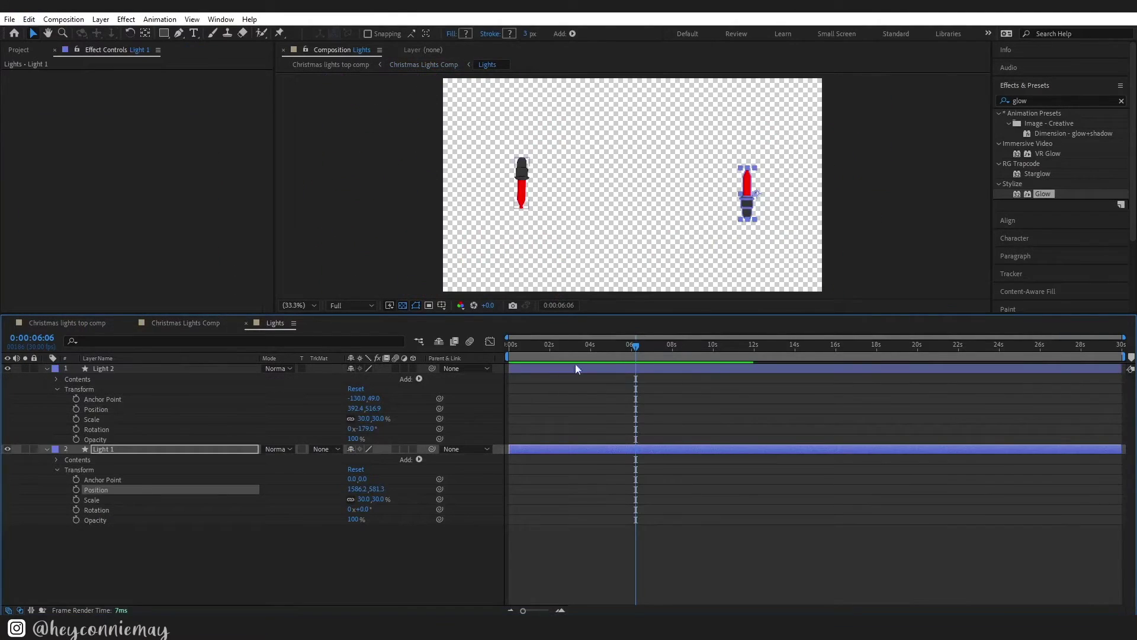
pyautogui.moveTo(577, 345); pyautogui.dragTo(508, 346)
pyautogui.moveTo(541, 314); pyautogui.dragTo(536, 389)
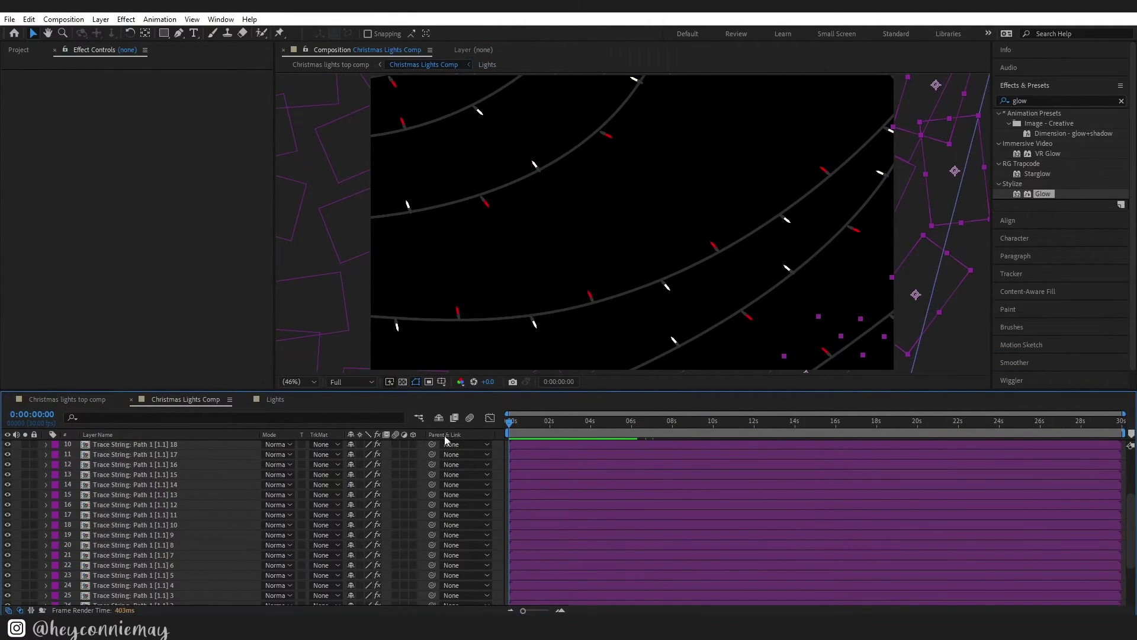
pyautogui.click(503, 317)
pyautogui.click(101, 19)
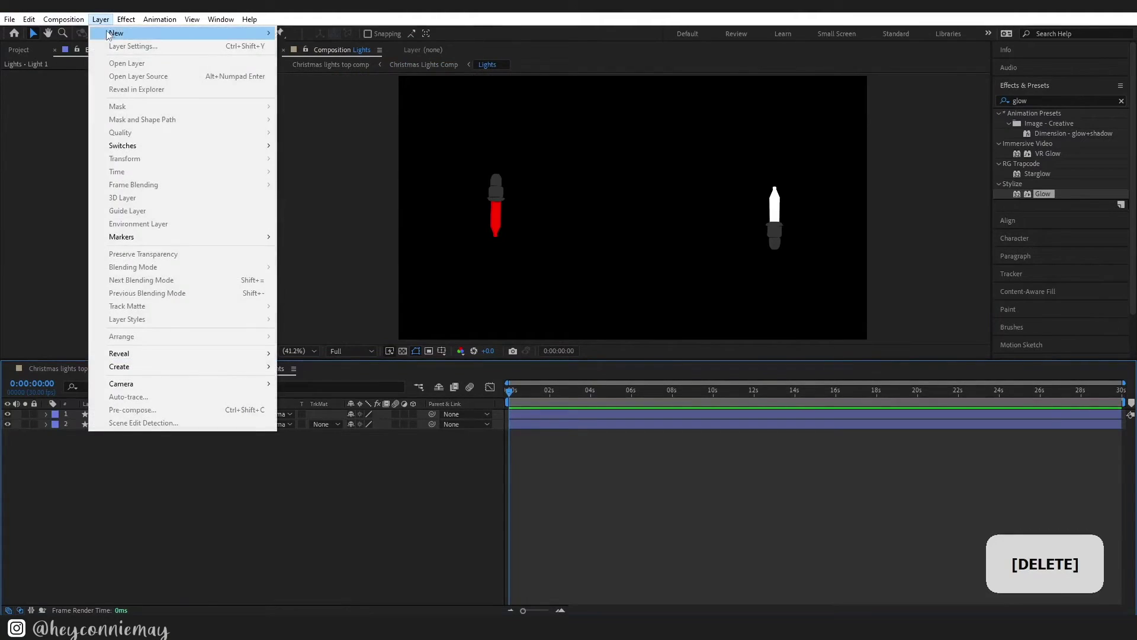
pyautogui.moveTo(116, 33)
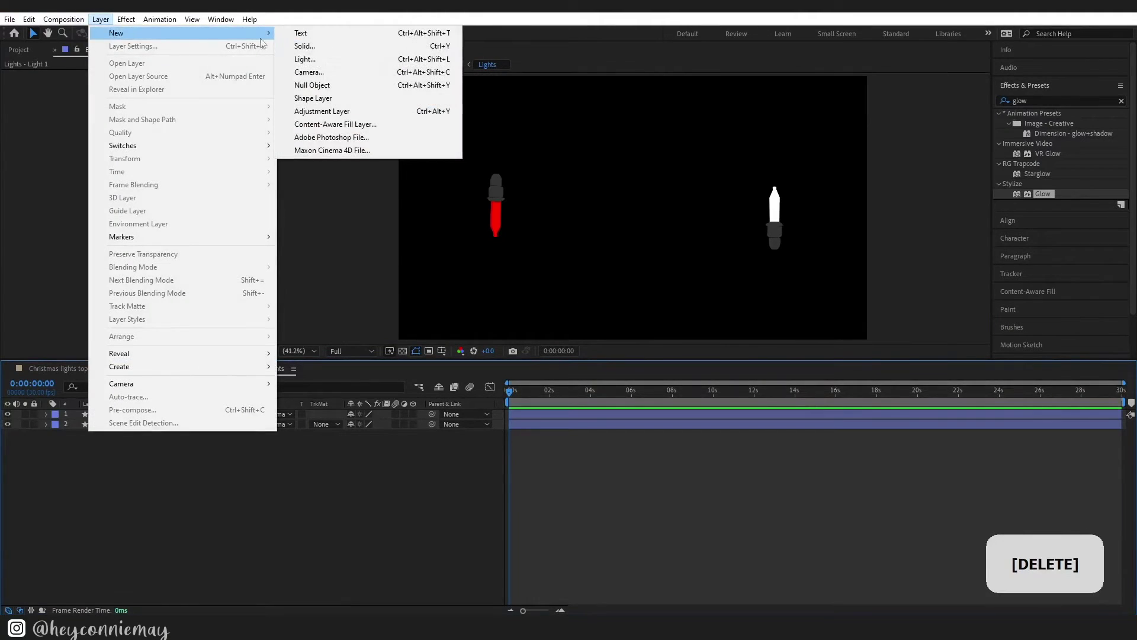
pyautogui.click(314, 111)
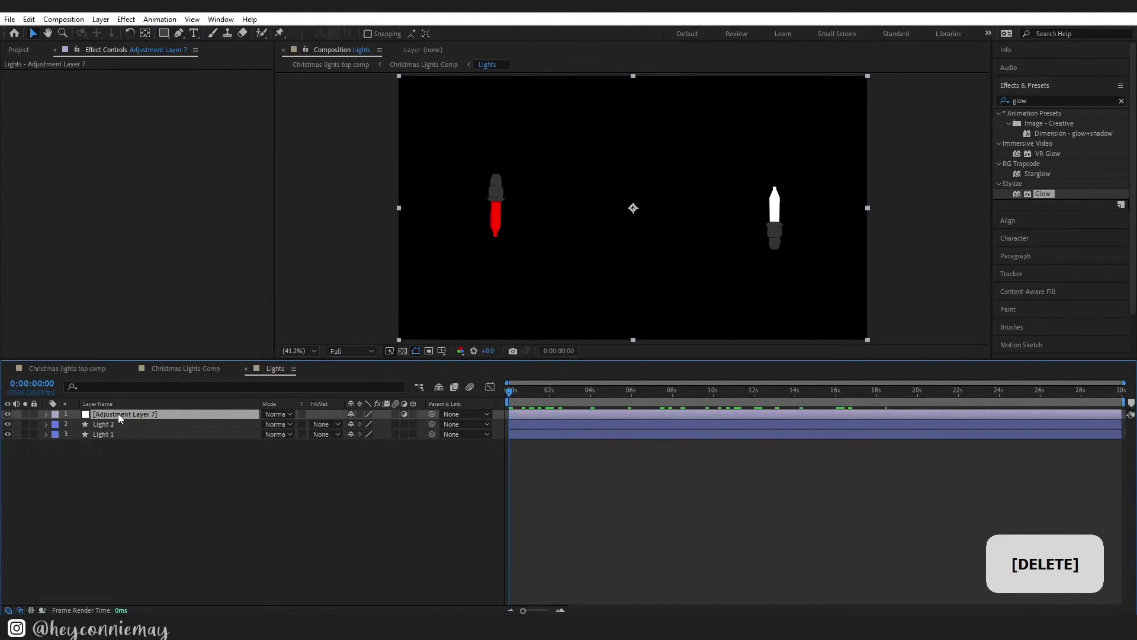
pyautogui.moveTo(119, 413); pyautogui.dragTo(119, 428)
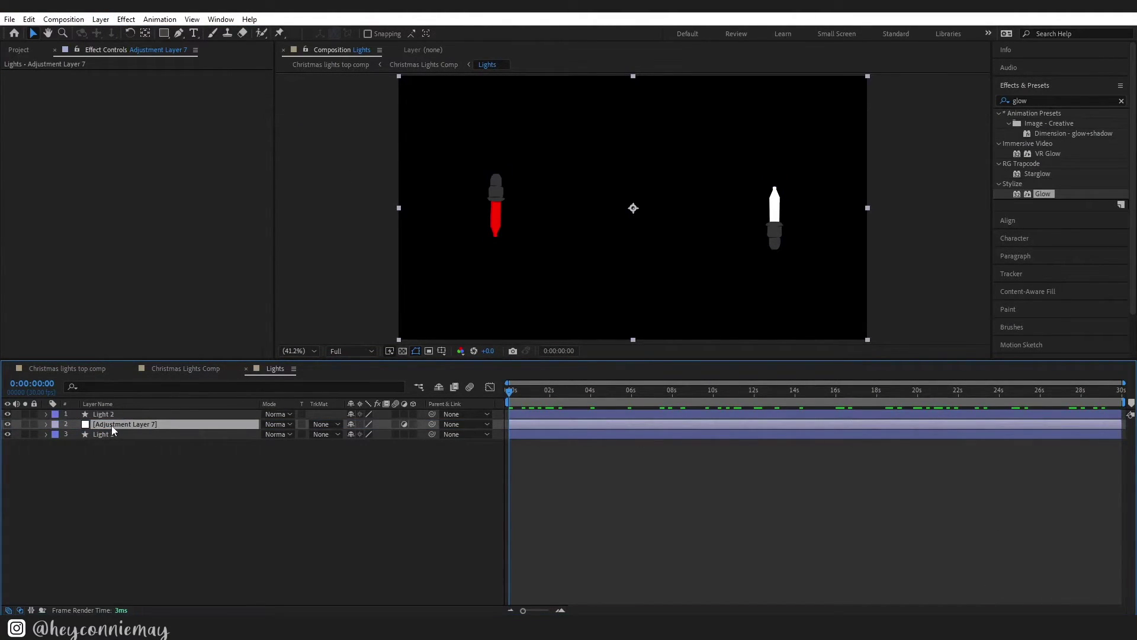
# Apply a Glow effect to the adjustment layer with a 91.4% threshold, a radius of 190 and an intensity of 23.2
pyautogui.moveTo(1032, 202); pyautogui.dragTo(147, 424)
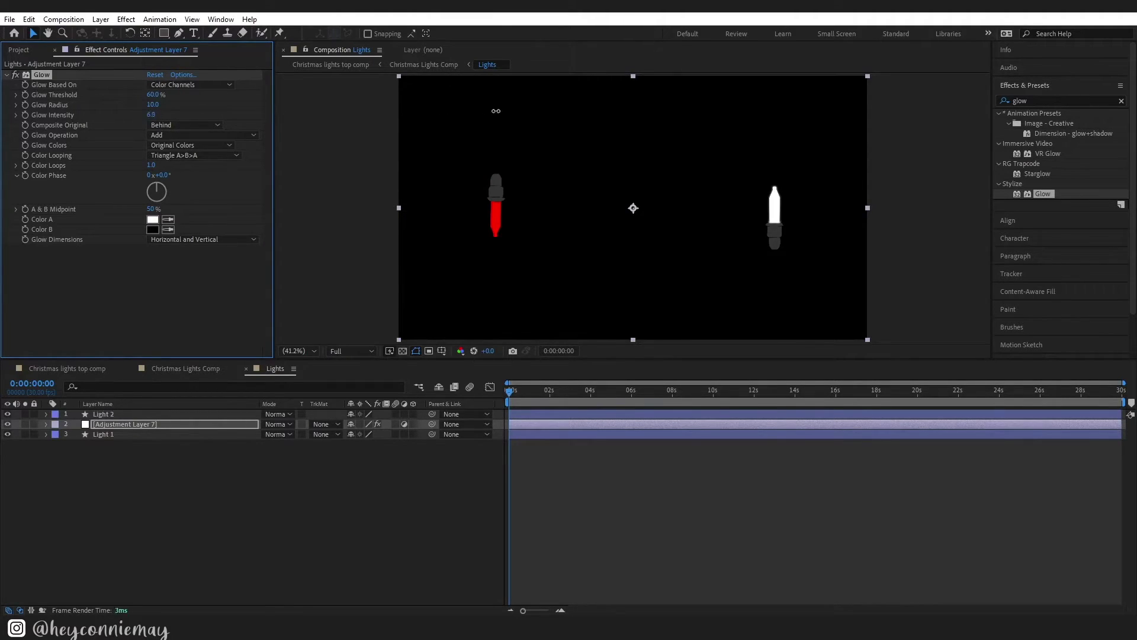
pyautogui.moveTo(152, 104); pyautogui.dragTo(233, 108)
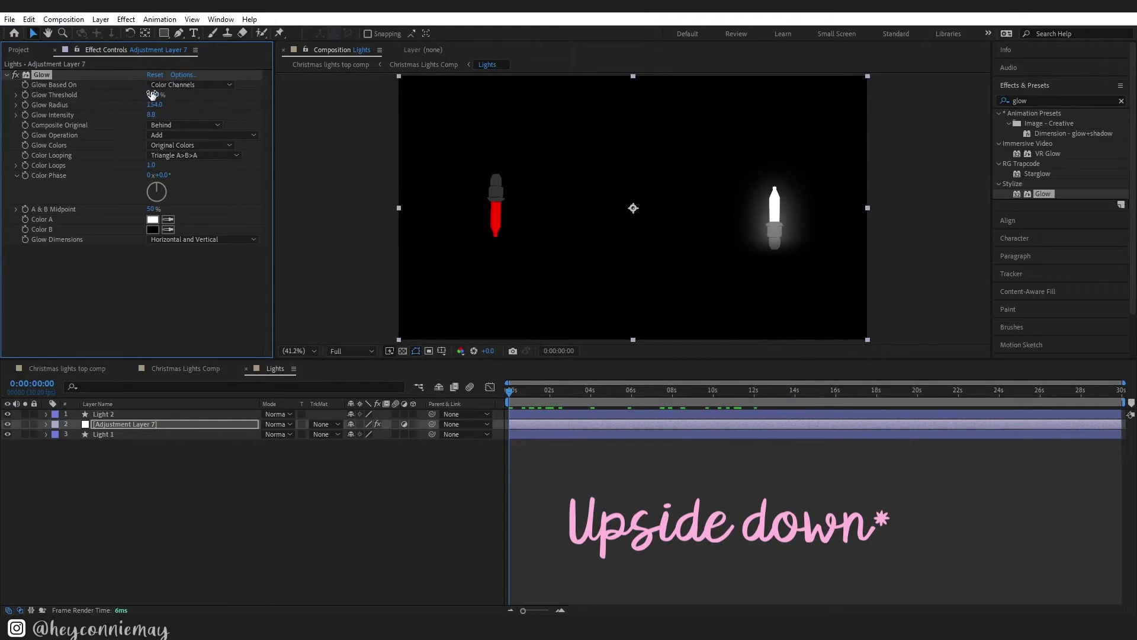
pyautogui.moveTo(152, 94); pyautogui.dragTo(205, 87)
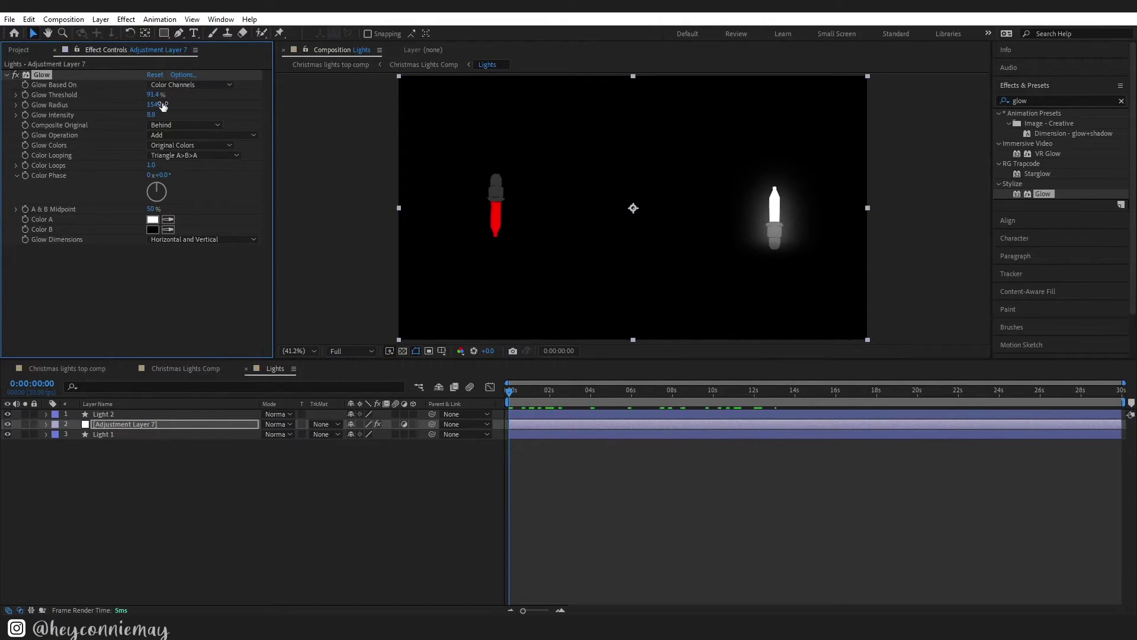
pyautogui.moveTo(161, 106); pyautogui.dragTo(177, 101)
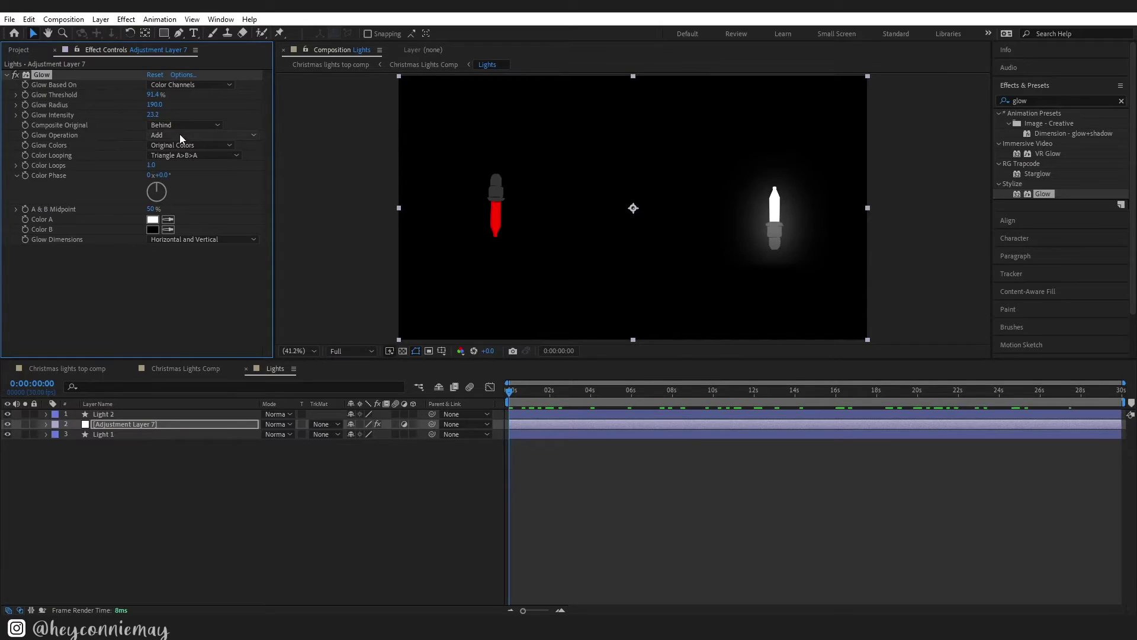
# At 0:00:01:10, set the Glow to threshold 100%, radius 177, intensity 36.8 and Composite Original On Top
pyautogui.click(555, 393)
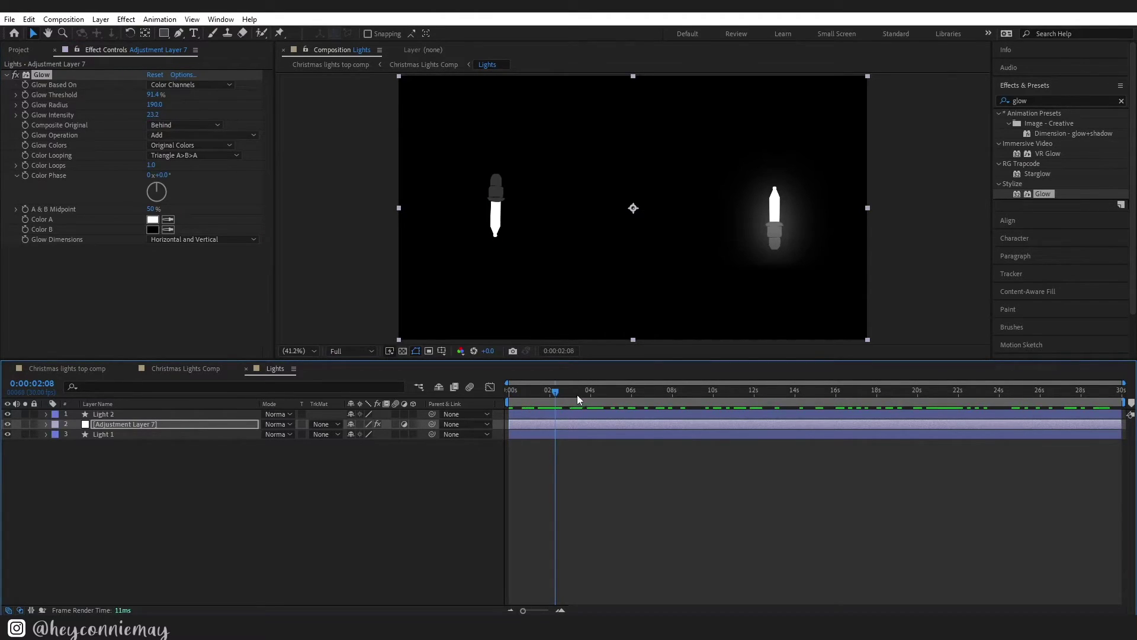
pyautogui.moveTo(595, 394); pyautogui.dragTo(539, 398)
pyautogui.moveTo(154, 99); pyautogui.dragTo(351, 96)
pyautogui.moveTo(434, 96); pyautogui.dragTo(228, 160)
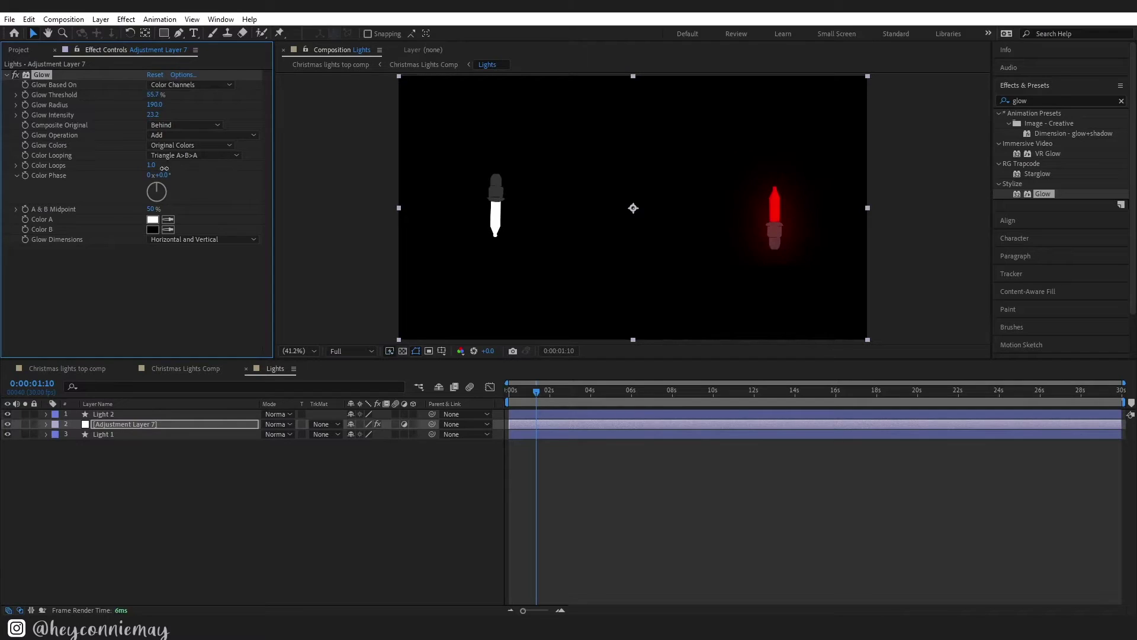
pyautogui.moveTo(161, 170); pyautogui.dragTo(371, 112)
pyautogui.moveTo(154, 105); pyautogui.dragTo(69, 125)
pyautogui.click(175, 125)
pyautogui.click(176, 138)
# Draw an inverted rectangular mask on the adjustment layer over Light 1's base and feather its edges
pyautogui.click(164, 34)
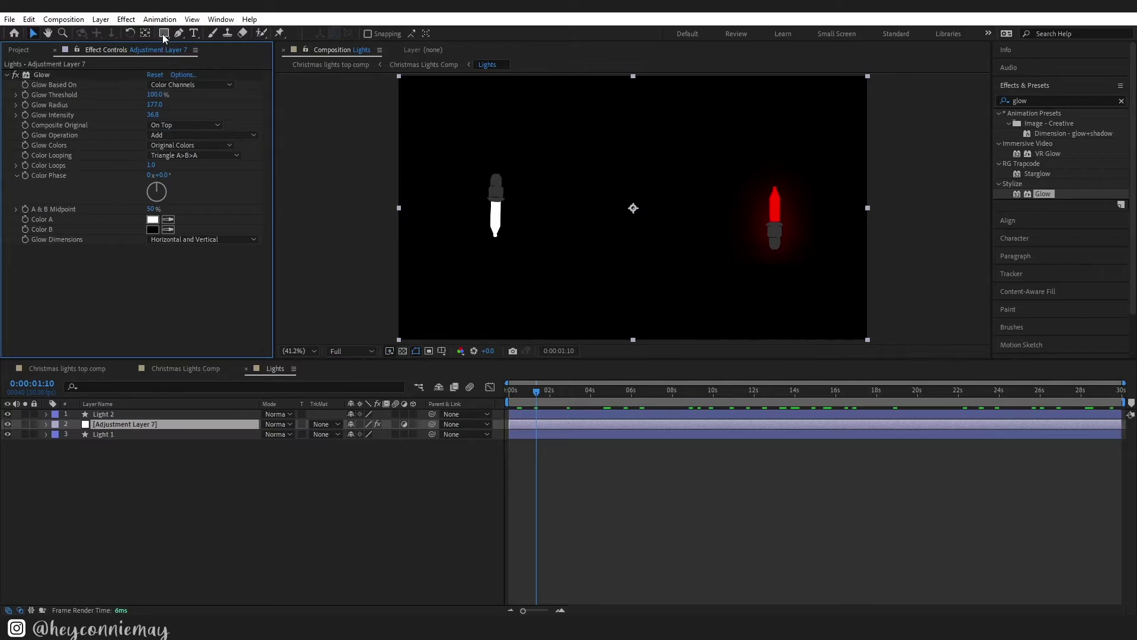
pyautogui.moveTo(736, 227)
pyautogui.mouseDown()
pyautogui.moveTo(837, 255)
pyautogui.moveTo(815, 281)
pyautogui.mouseUp()
pyautogui.click(392, 444)
pyautogui.click(67, 444)
pyautogui.moveTo(365, 464); pyautogui.dragTo(430, 457)
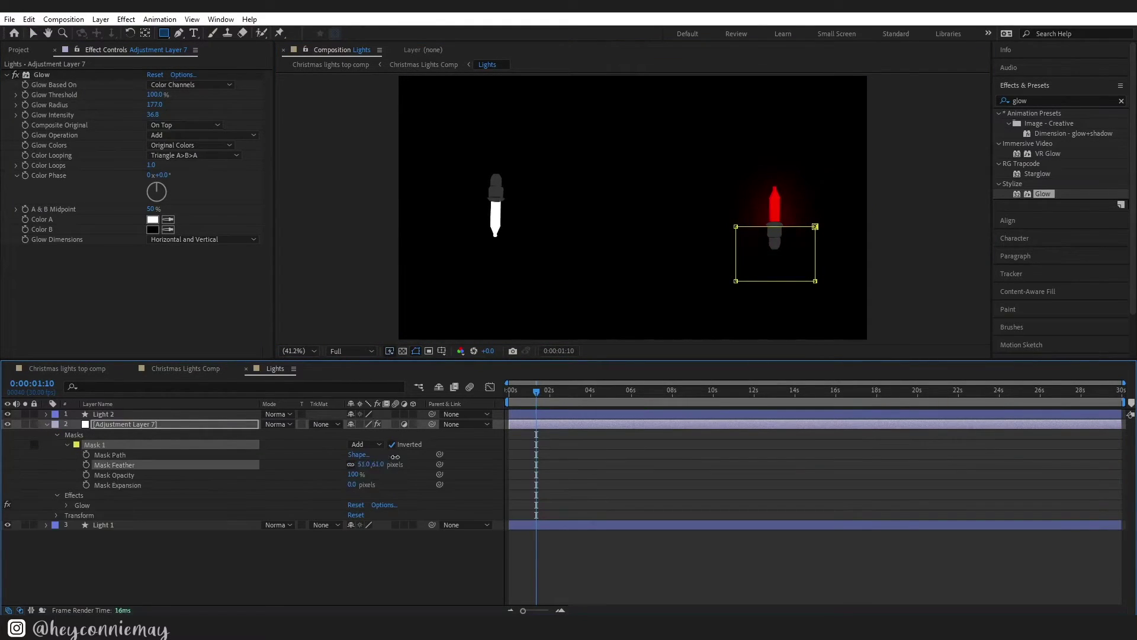
# Reshape the mask into a V-topped outline around Light 1's base and set its feather to 117 pixels
pyautogui.click(33, 33)
pyautogui.moveTo(735, 226); pyautogui.dragTo(710, 203)
pyautogui.moveTo(815, 227); pyautogui.dragTo(775, 225)
pyautogui.click(179, 33)
pyautogui.moveTo(801, 262); pyautogui.dragTo(837, 207)
pyautogui.moveTo(366, 464); pyautogui.dragTo(250, 470)
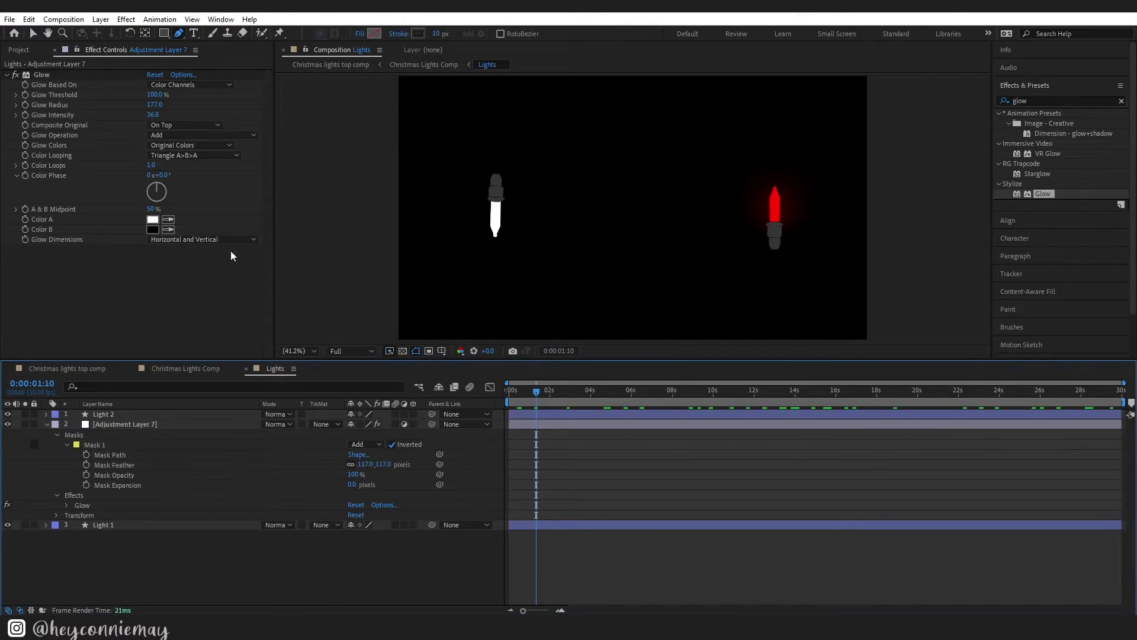
# Duplicate the Glow effect on the adjustment layer and adjust Glow 2's radius and intensity
pyautogui.click(40, 75)
pyautogui.hotkey('ctrl', 'd')
pyautogui.click(7, 183)
pyautogui.click(7, 74)
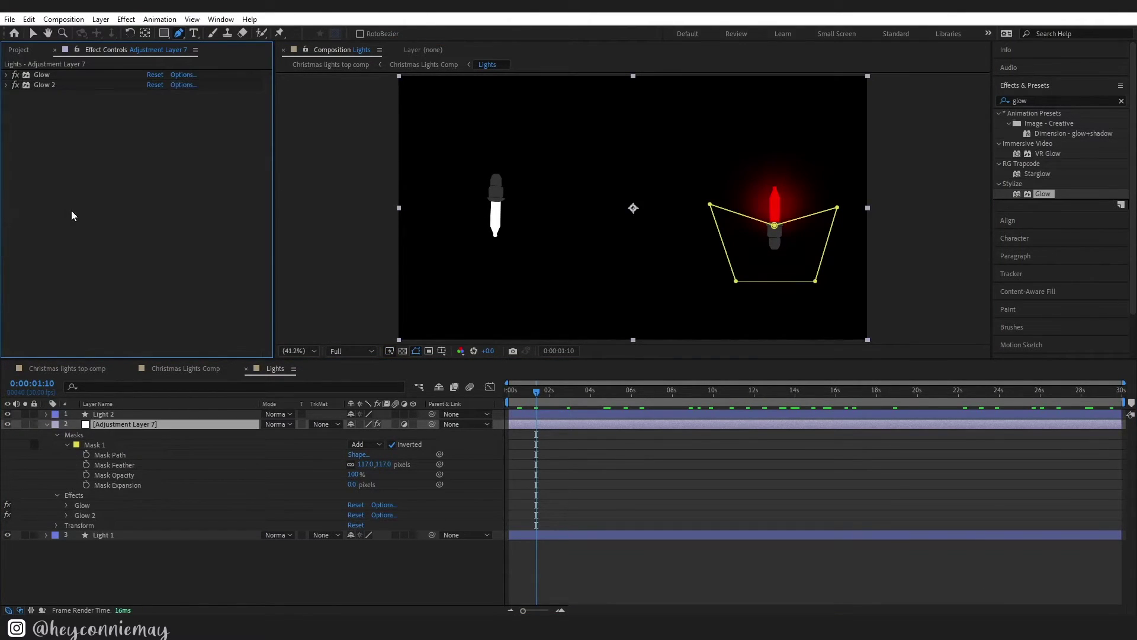
pyautogui.click(253, 557)
pyautogui.click(119, 412)
pyautogui.click(121, 424)
pyautogui.click(6, 85)
pyautogui.moveTo(153, 114); pyautogui.dragTo(249, 115)
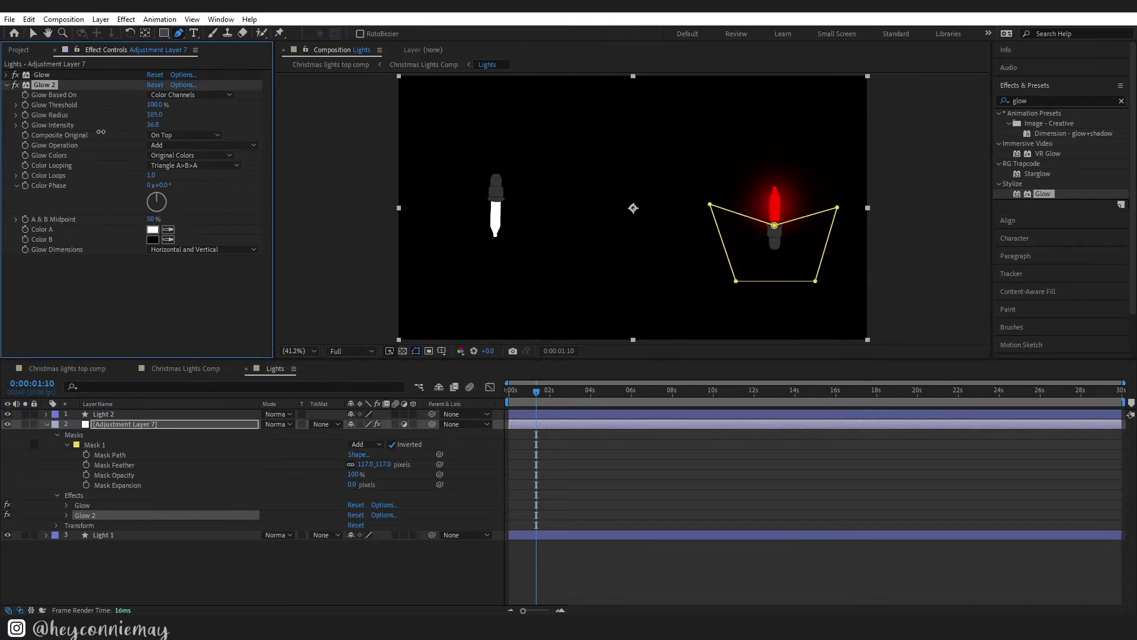
# Duplicate Glow 2 to give the adjustment layer a third Glow effect
pyautogui.click(6, 85)
pyautogui.hotkey('ctrl', 'd')
pyautogui.hotkey('ctrl', 'd')
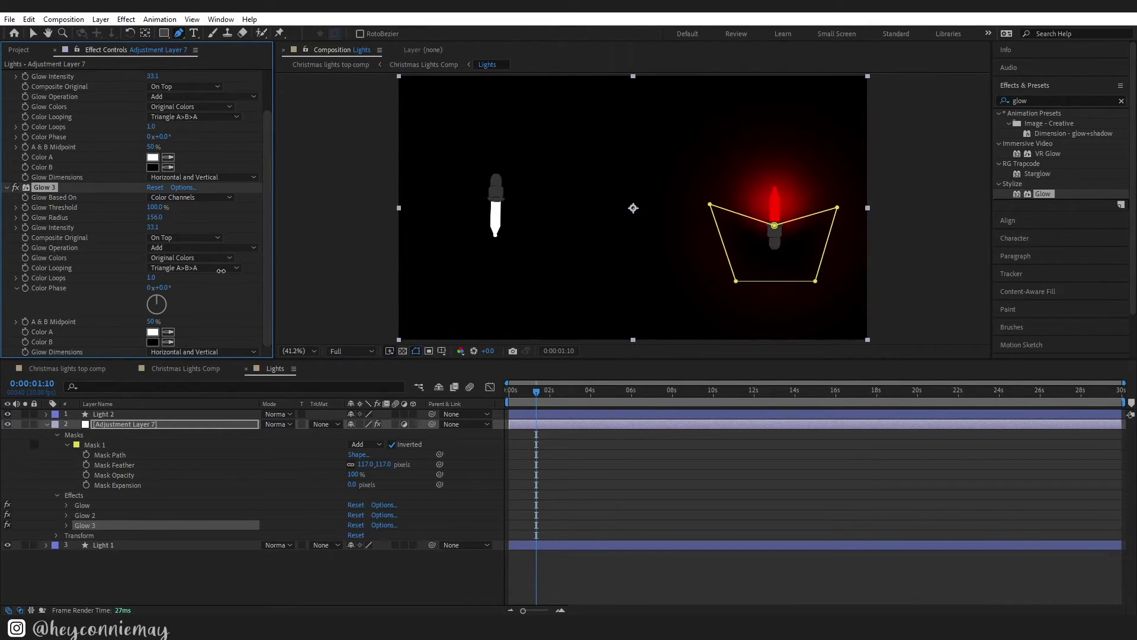
# Spread the mask's lower corners past the frame's lower edge and move its upper outer points slightly outward and down
pyautogui.moveTo(736, 281); pyautogui.dragTo(694, 342)
pyautogui.moveTo(815, 281); pyautogui.dragTo(887, 347)
pyautogui.moveTo(710, 204)
pyautogui.mouseDown()
pyautogui.moveTo(683, 233)
pyautogui.moveTo(703, 213)
pyautogui.mouseUp()
pyautogui.moveTo(838, 208); pyautogui.dragTo(857, 216)
# Set Glow 3 to radius 0 and intensity 21.7, and Glow 2 to radius 228 and intensity 34.3
pyautogui.moveTo(152, 226); pyautogui.dragTo(2, 288)
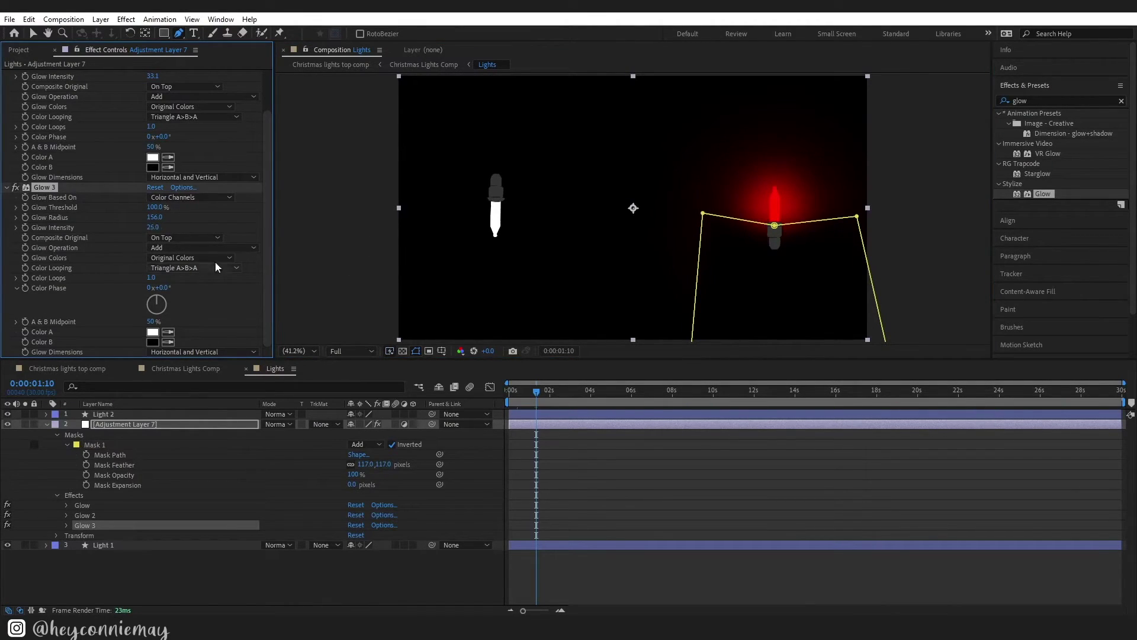
pyautogui.moveTo(202, 206); pyautogui.dragTo(150, 228)
pyautogui.moveTo(267, 161); pyautogui.dragTo(279, 122)
pyautogui.moveTo(155, 115); pyautogui.dragTo(86, 166)
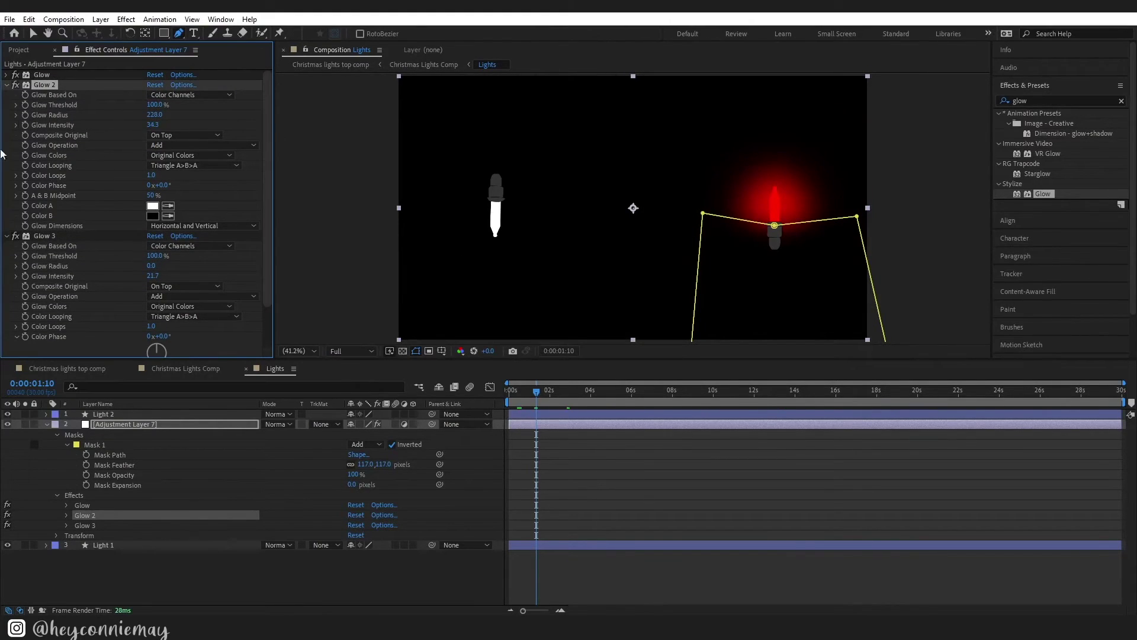
# Lower Glow 3's intensity to 5 and switch that effect off
pyautogui.click(7, 85)
pyautogui.click(7, 95)
pyautogui.click(6, 75)
pyautogui.click(6, 74)
pyautogui.click(6, 84)
pyautogui.click(6, 84)
pyautogui.click(6, 95)
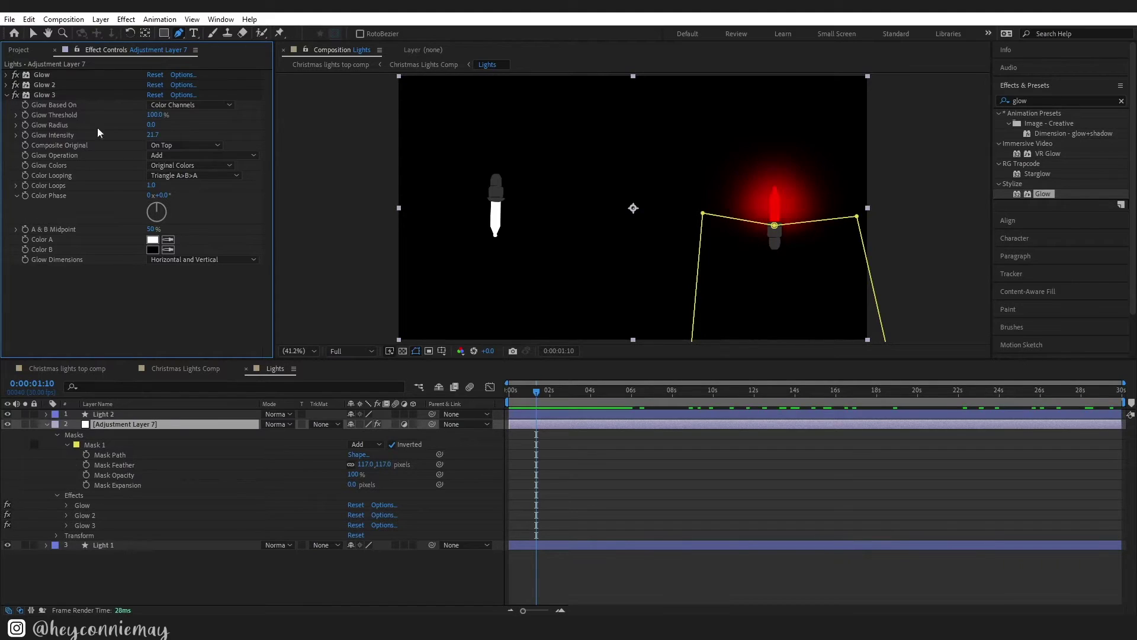
pyautogui.click(153, 135)
pyautogui.write('10')
pyautogui.press('Return')
pyautogui.click(15, 94)
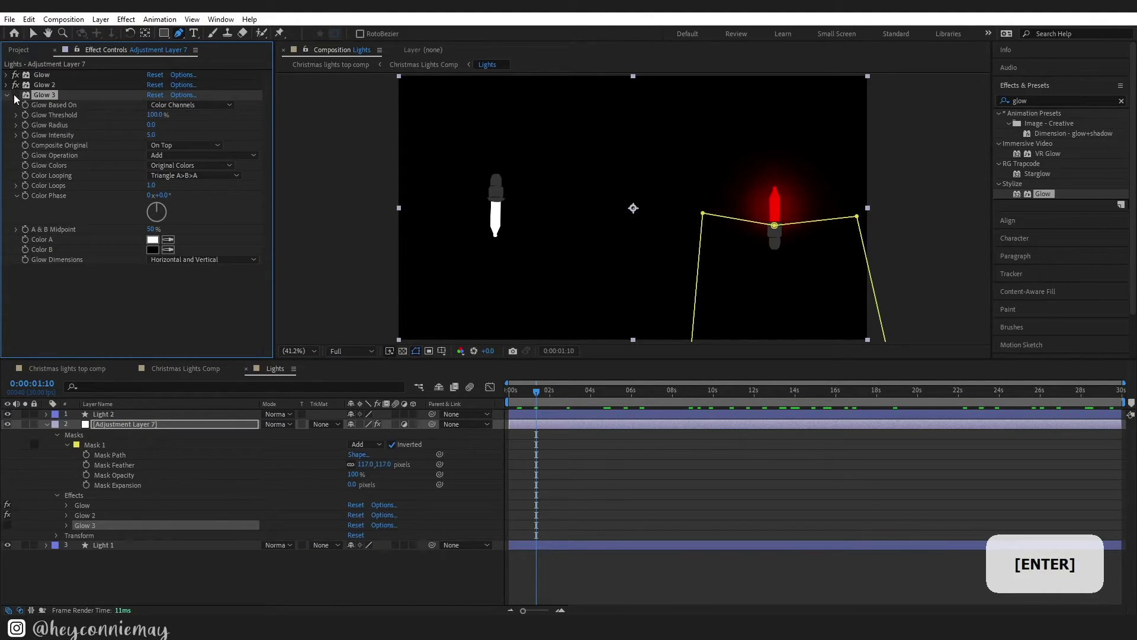
pyautogui.click(6, 95)
# Pre-compose the adjustment layer and Light 1 together as "Light 1 glow", moving all attributes into the new composition
pyautogui.click(47, 74)
pyautogui.keyDown('shift'); pyautogui.click(50, 95); pyautogui.keyUp('shift')
pyautogui.click(104, 599)
pyautogui.click(46, 424)
pyautogui.moveTo(169, 471); pyautogui.dragTo(130, 425)
pyautogui.rightClick(130, 425)
pyautogui.click(173, 347)
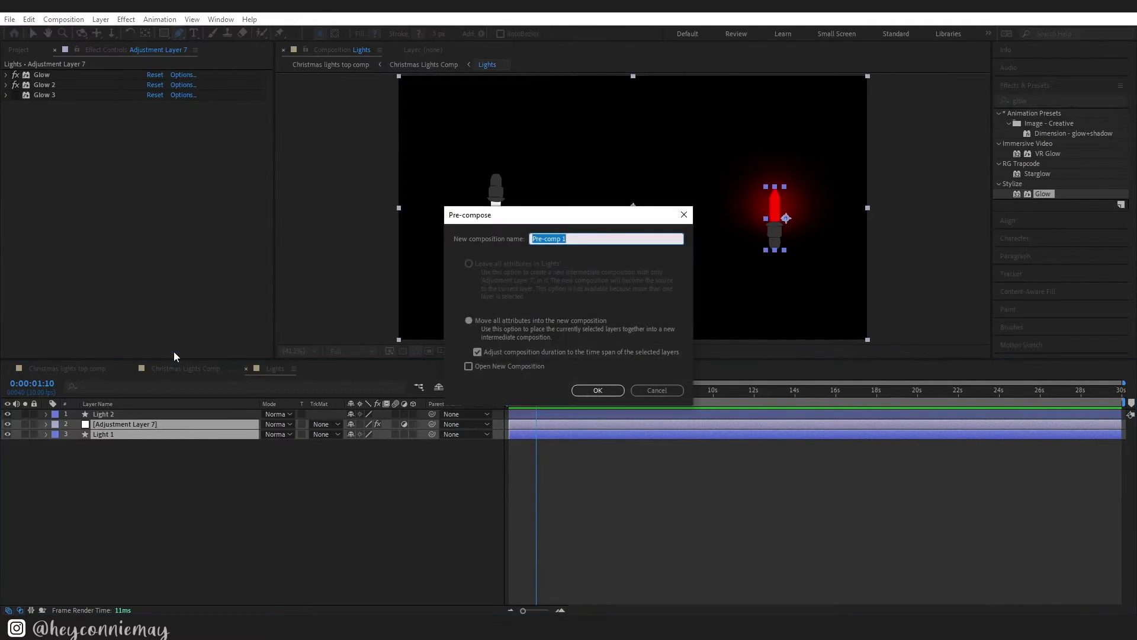
pyautogui.press('capslock')
pyautogui.write('L')
pyautogui.press('capslock')
pyautogui.write('ight 1 glow')
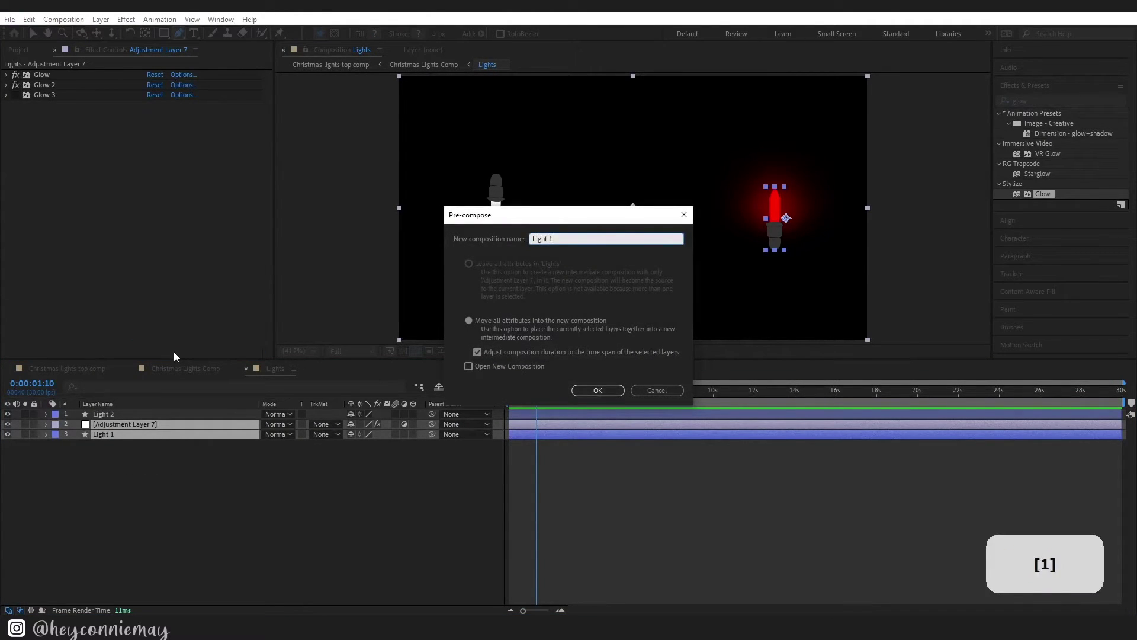
pyautogui.click(613, 390)
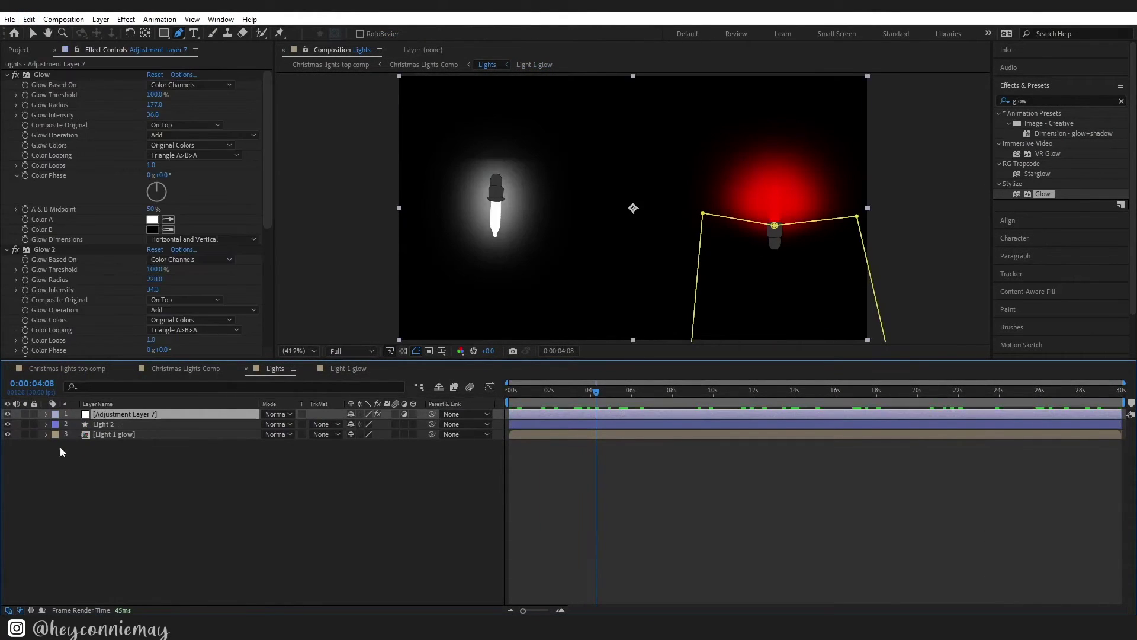
# Move and rotate the copied adjustment layer's mask in Lights so it covers the upside-down base of Light 2
pyautogui.click(46, 414)
pyautogui.click(58, 425)
pyautogui.click(95, 434)
pyautogui.doubleClick(704, 214)
pyautogui.moveTo(741, 238); pyautogui.dragTo(472, 132)
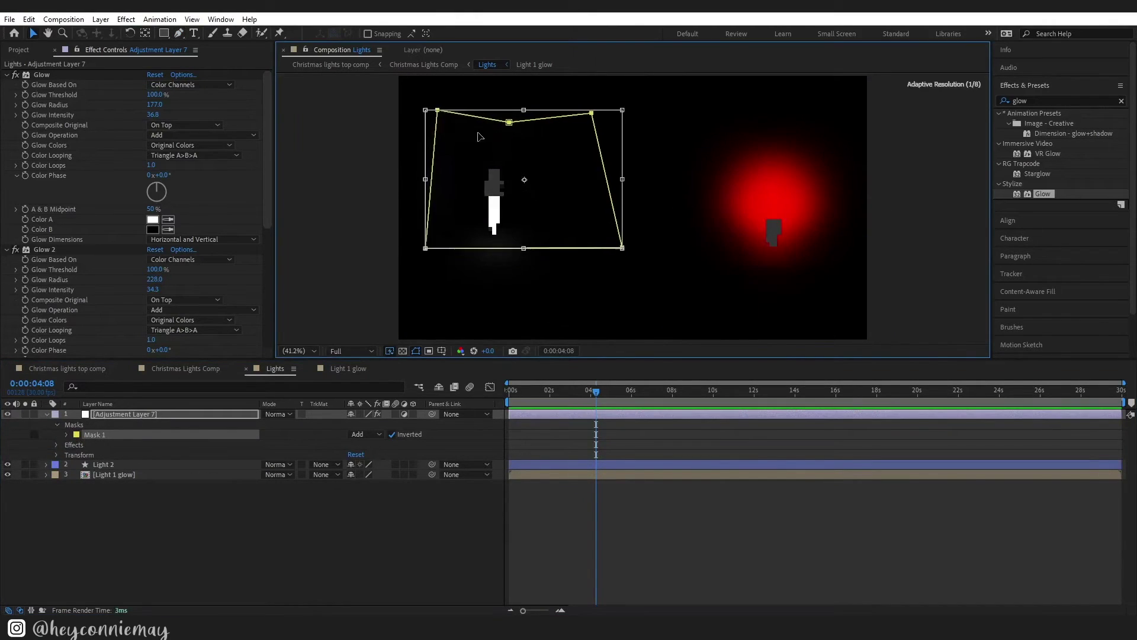
pyautogui.moveTo(418, 94); pyautogui.dragTo(622, 257)
pyautogui.moveTo(543, 228); pyautogui.dragTo(523, 180)
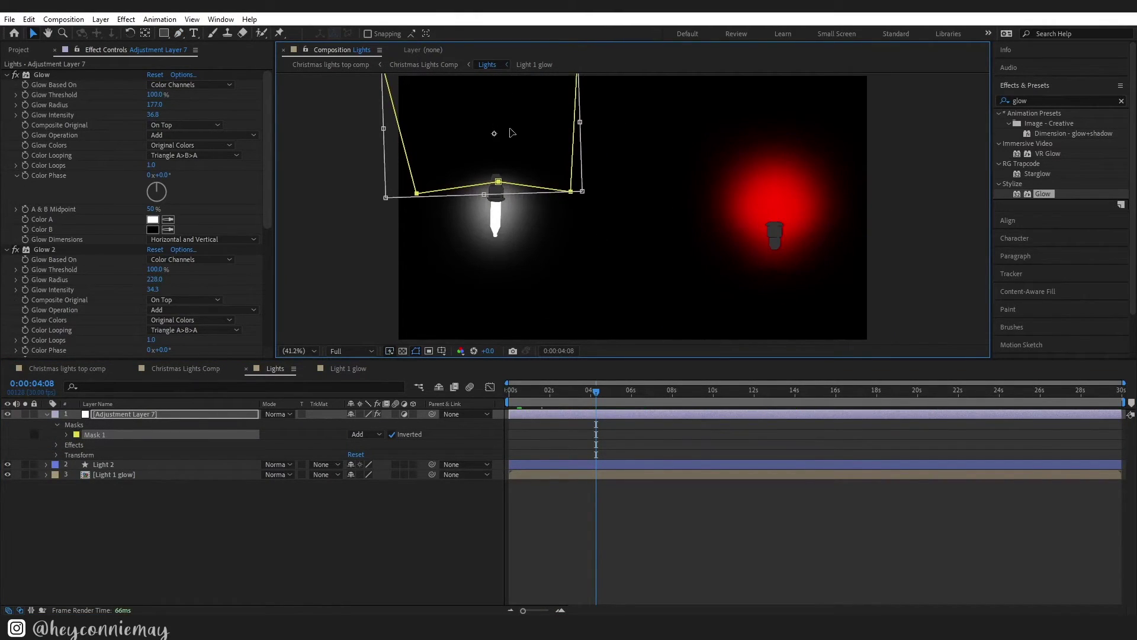
pyautogui.click(29, 19)
pyautogui.click(47, 32)
pyautogui.moveTo(577, 133)
pyautogui.mouseDown()
pyautogui.moveTo(593, 148)
pyautogui.moveTo(572, 140)
pyautogui.moveTo(572, 150)
pyautogui.mouseUp()
# Toggle the Glow 3 effect on the copied adjustment layer
pyautogui.click(507, 539)
pyautogui.click(6, 250)
pyautogui.click(7, 75)
pyautogui.click(16, 94)
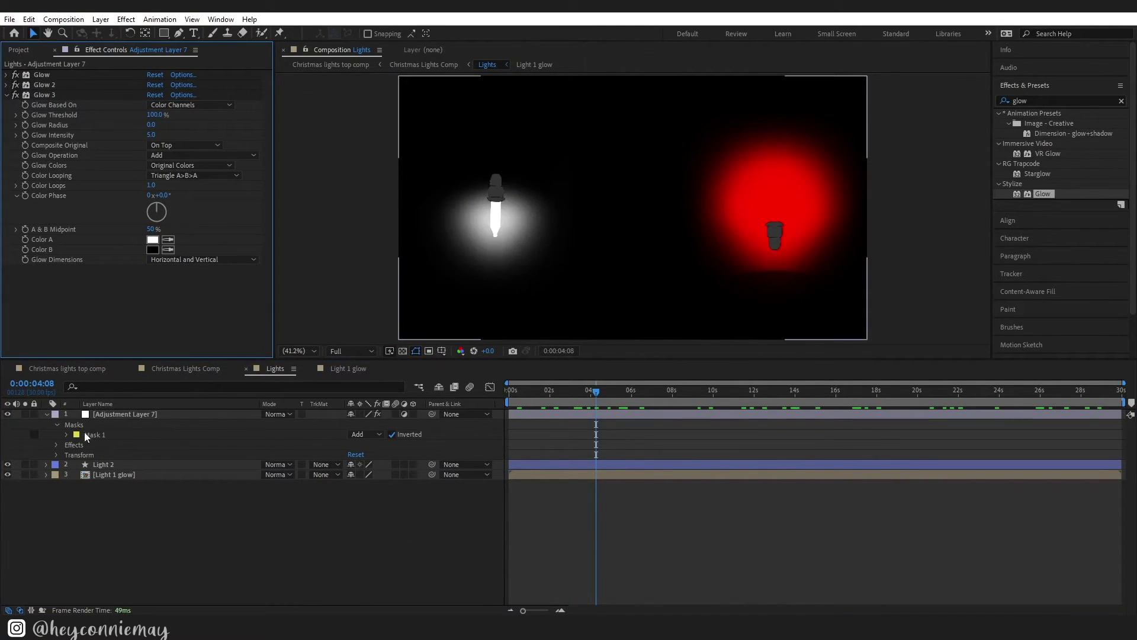
# Pre-compose the copied adjustment layer and the Light 2 layer together as "Light 2"
pyautogui.click(110, 414)
pyautogui.keyDown('shift'); pyautogui.click(108, 464); pyautogui.keyUp('shift')
pyautogui.rightClick(107, 464)
pyautogui.click(154, 386)
pyautogui.write('Light 2')
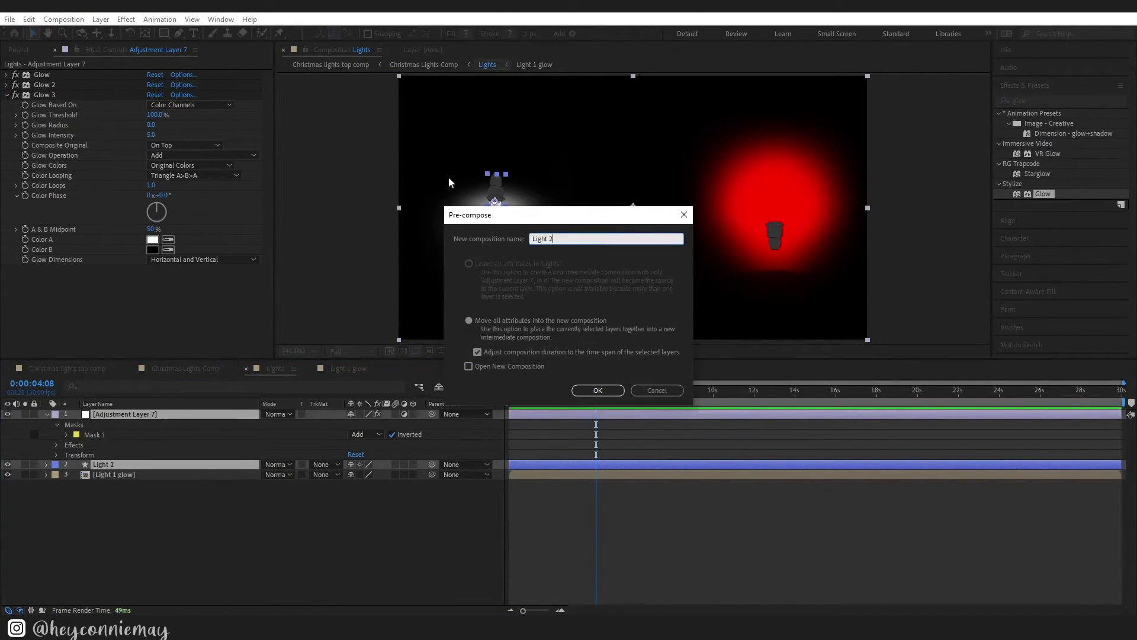
pyautogui.click(596, 386)
# Check both glow pre-comps in Lights and scrub through the glowing string in Christmas Lights Comp
pyautogui.moveTo(590, 395); pyautogui.dragTo(510, 396)
pyautogui.click(121, 424)
pyautogui.doubleClick(121, 424)
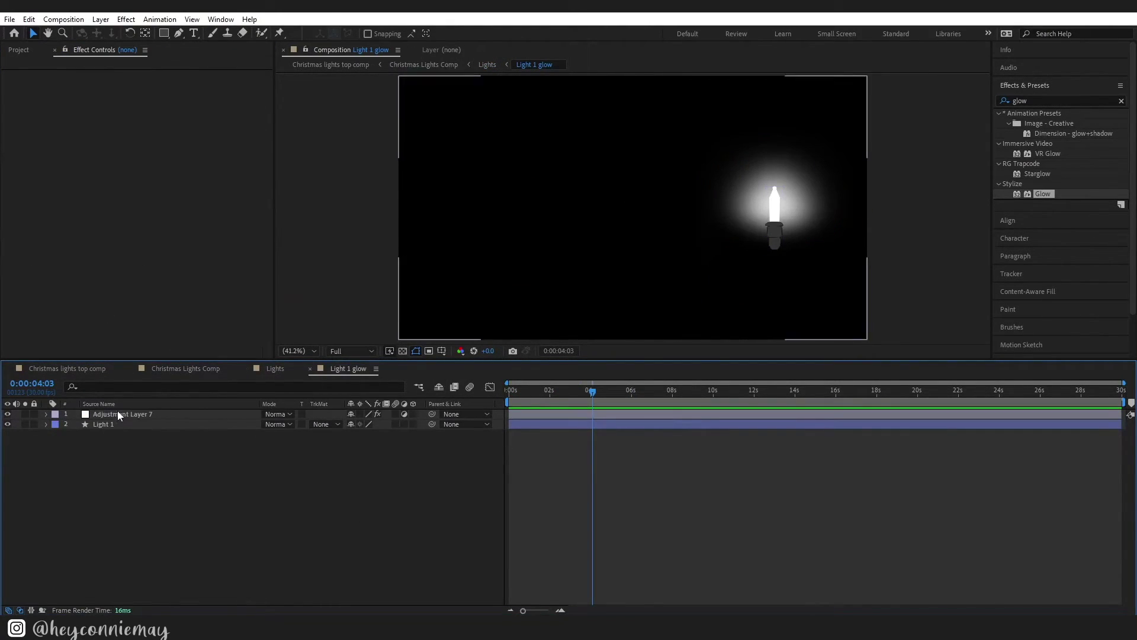
pyautogui.click(118, 414)
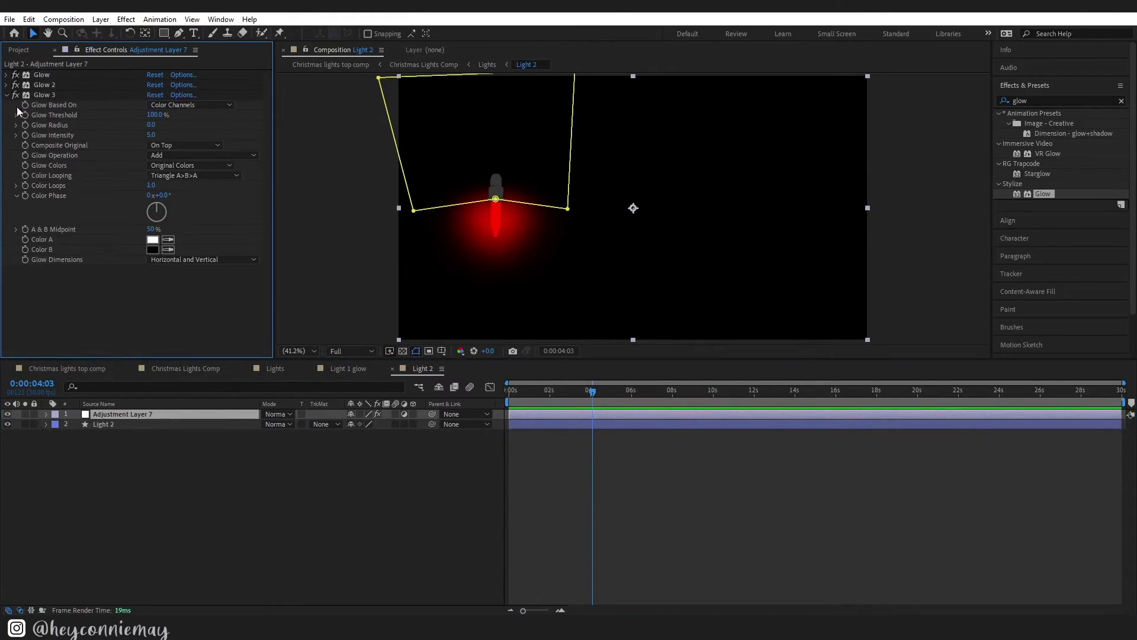
pyautogui.click(198, 369)
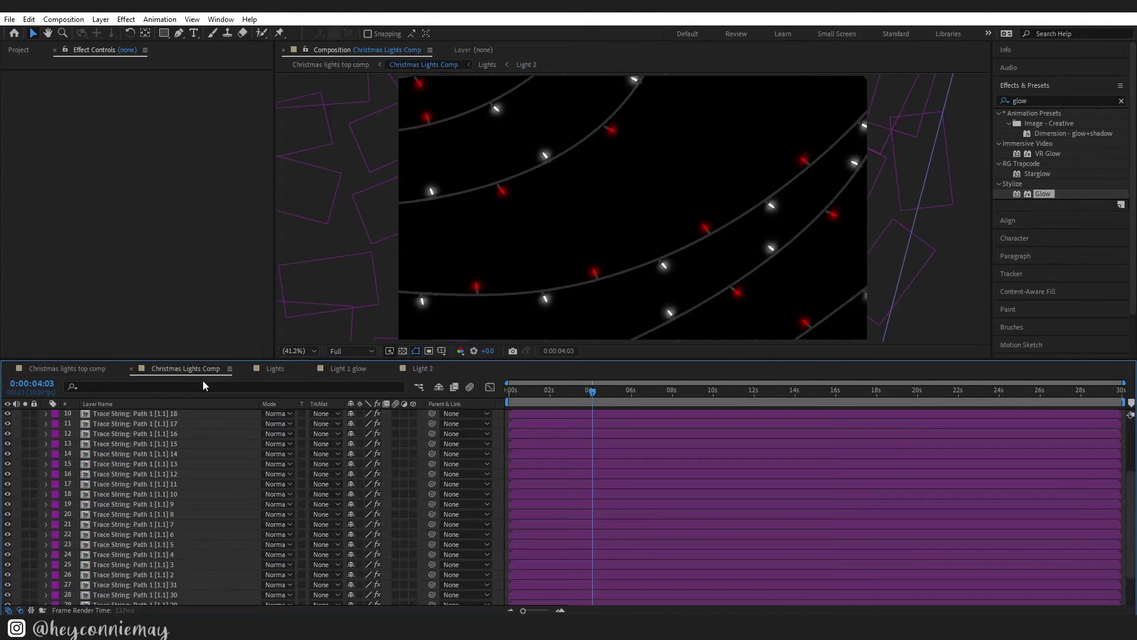
pyautogui.moveTo(574, 393); pyautogui.dragTo(460, 401)
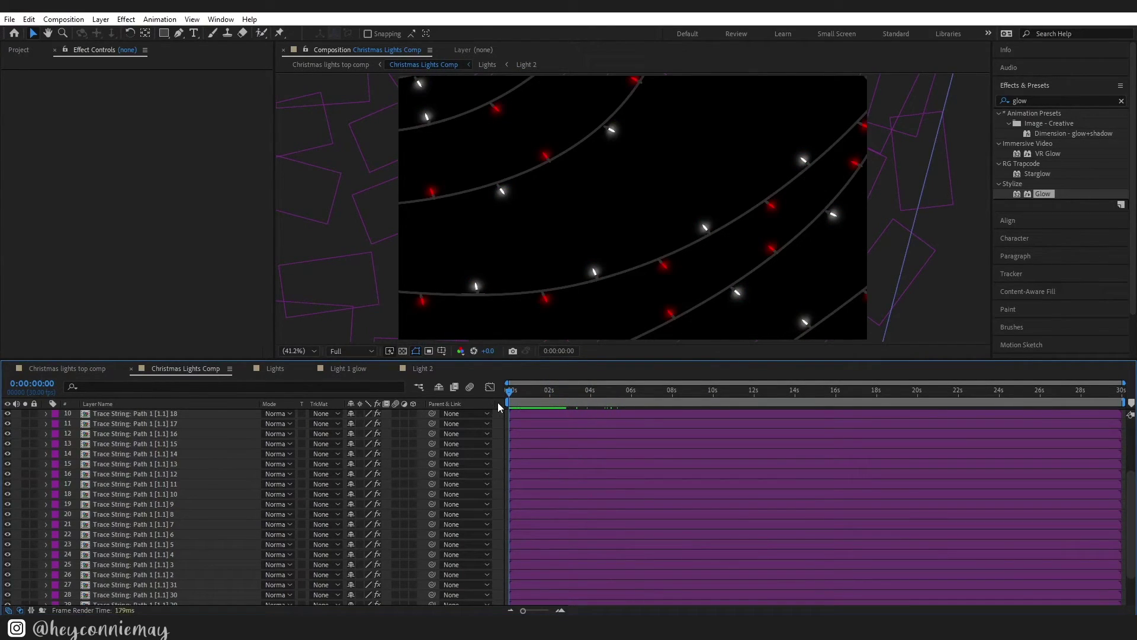
# Add a new adjustment layer on top of the trace layers in Christmas Lights Comp and apply the Glow effect
pyautogui.click(101, 19)
pyautogui.moveTo(119, 33)
pyautogui.click(331, 112)
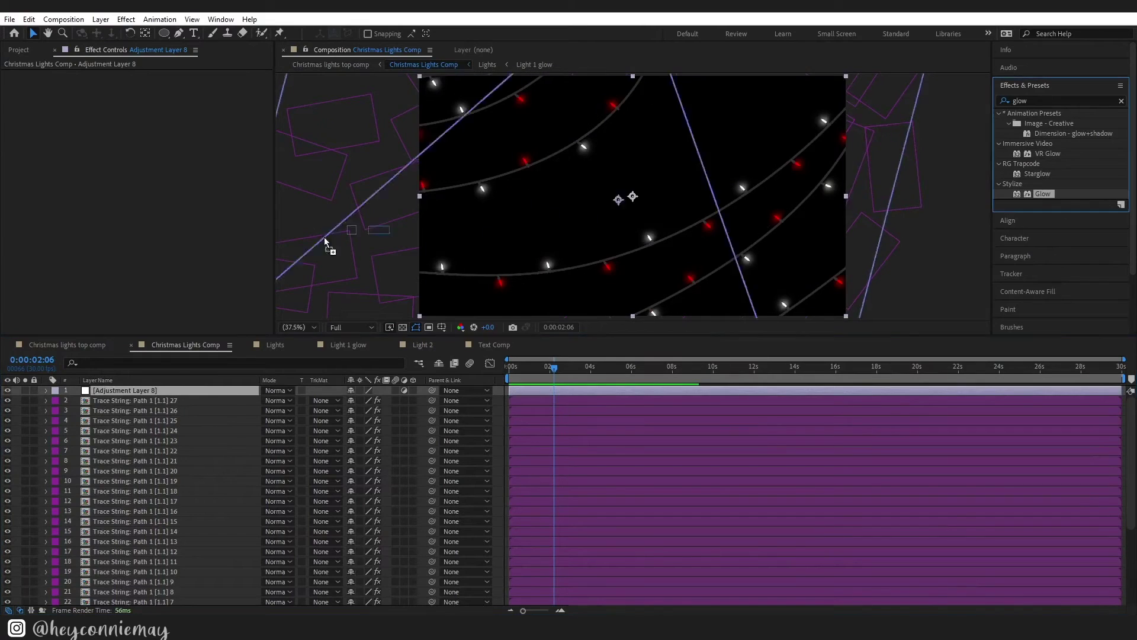
pyautogui.moveTo(246, 254); pyautogui.dragTo(247, 254)
# Set the adjustment layer's Glow threshold to 1.6%, radius to 169 and intensity to 5.8
pyautogui.moveTo(151, 97); pyautogui.dragTo(475, 96)
pyautogui.moveTo(398, 100); pyautogui.dragTo(331, 100)
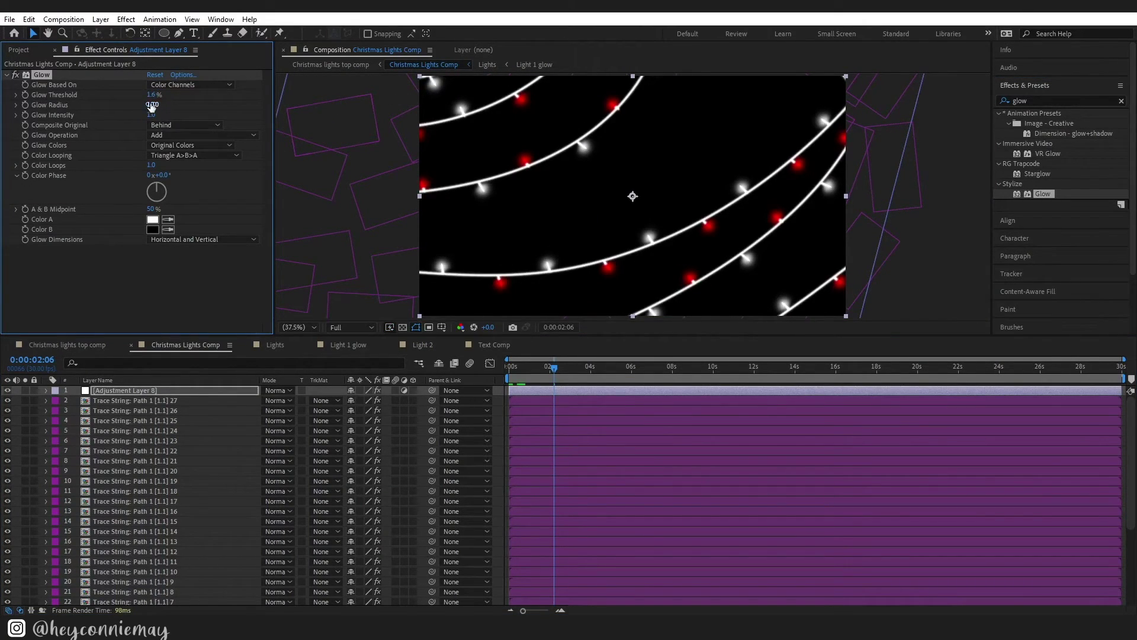
pyautogui.moveTo(151, 106); pyautogui.dragTo(246, 106)
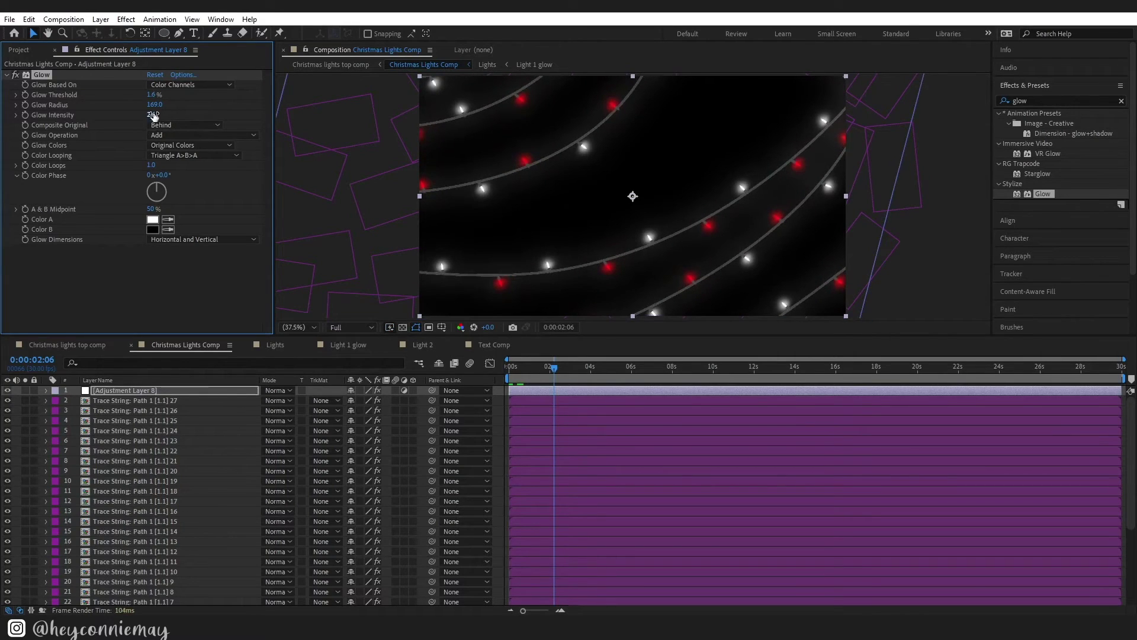
pyautogui.moveTo(153, 115); pyautogui.dragTo(341, 113)
# Change the adjustment layer's Glow Operation to Silhouette Alpha
pyautogui.click(198, 125)
pyautogui.click(201, 135)
pyautogui.click(204, 421)
# Switch Glow Colors to A & B Colors and set Color A to pale pink
pyautogui.click(190, 145)
pyautogui.click(184, 171)
pyautogui.click(153, 220)
pyautogui.moveTo(137, 399); pyautogui.dragTo(148, 390)
pyautogui.press('Return')
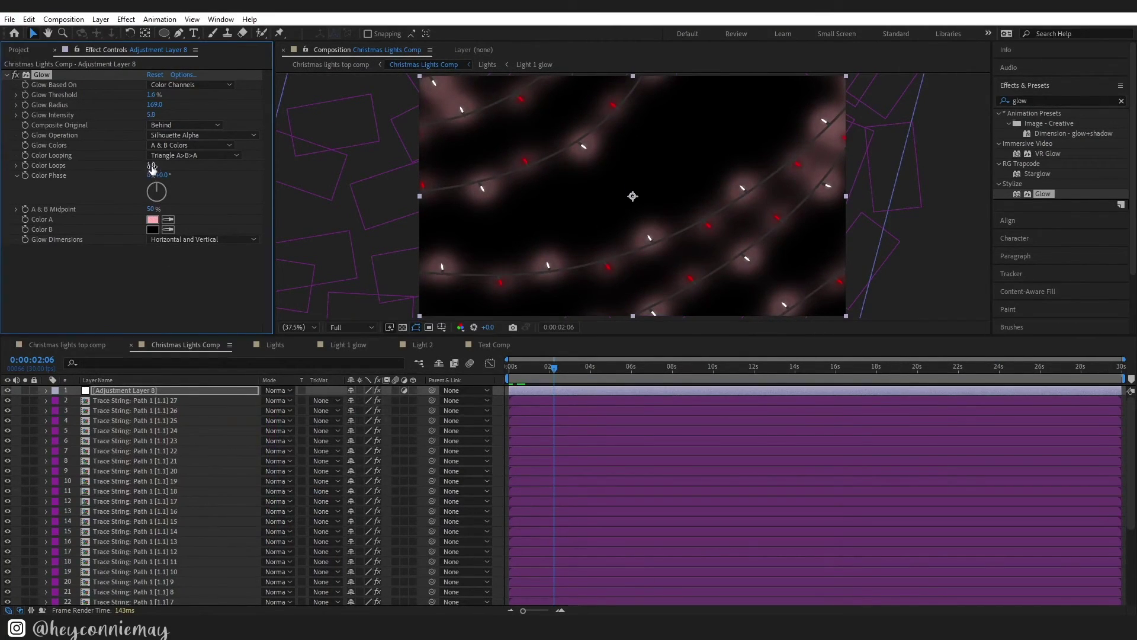
# Set the Glow radius to 315 and change Color A to white (FFFFFF)
pyautogui.moveTo(157, 107); pyautogui.dragTo(234, 101)
pyautogui.press('space')
pyautogui.click(152, 220)
pyautogui.click(109, 400)
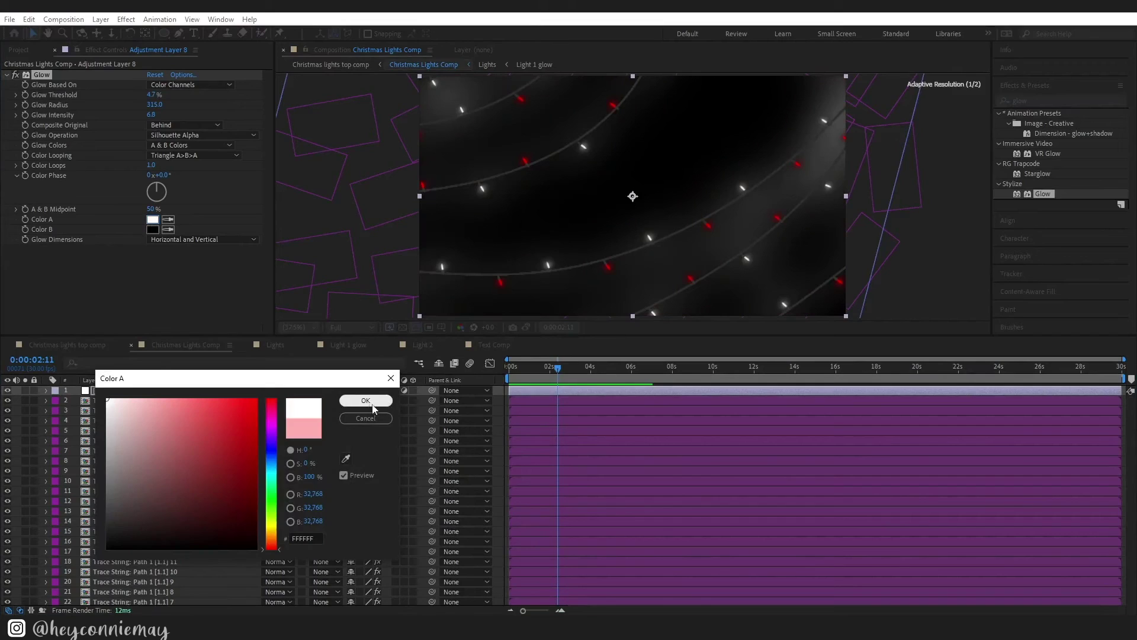
pyautogui.click(364, 402)
# Set the effect's Glow Colors back to Original Colors
pyautogui.click(193, 145)
pyautogui.click(189, 125)
pyautogui.click(192, 126)
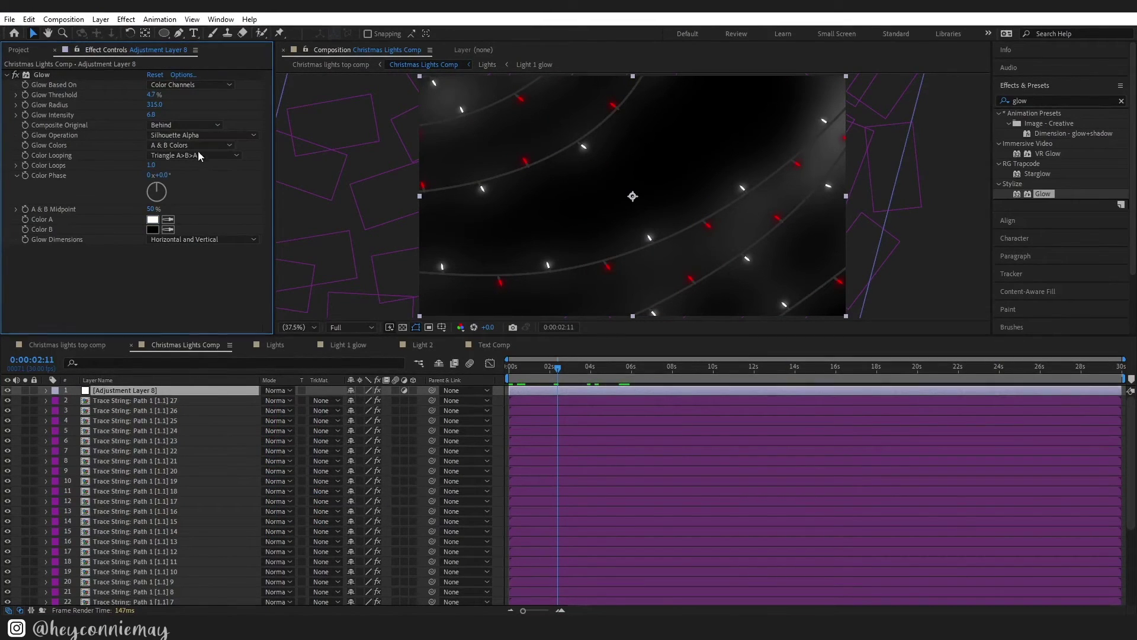
pyautogui.click(193, 145)
pyautogui.click(193, 156)
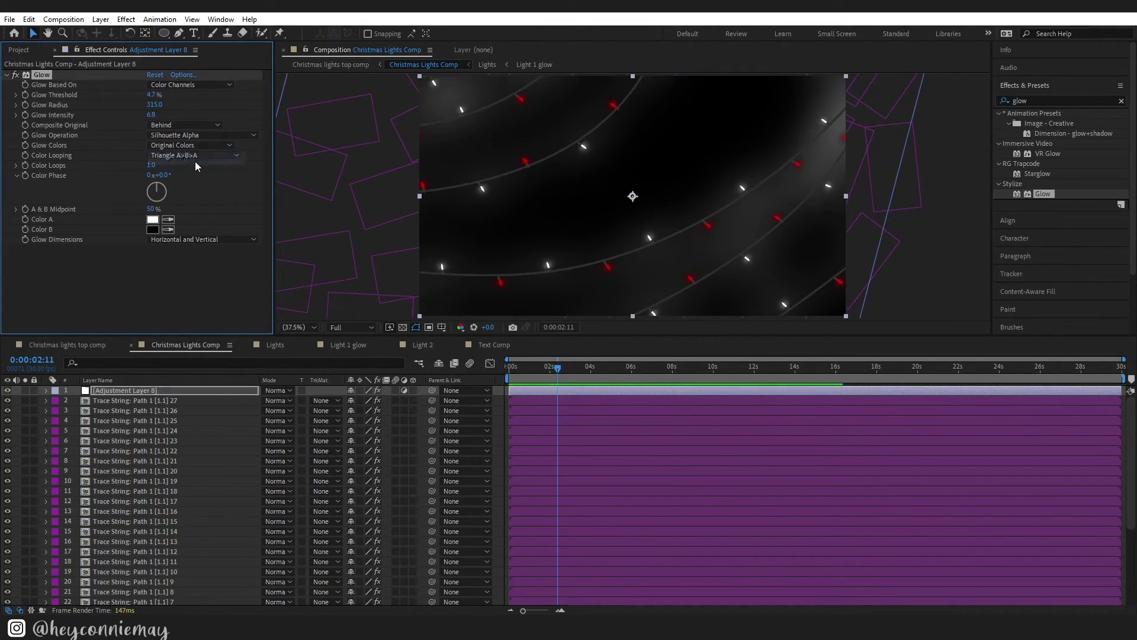
# Preview the glowing light strings from the start of Christmas Lights Comp
pyautogui.moveTo(512, 368); pyautogui.dragTo(496, 378)
pyautogui.press('space')
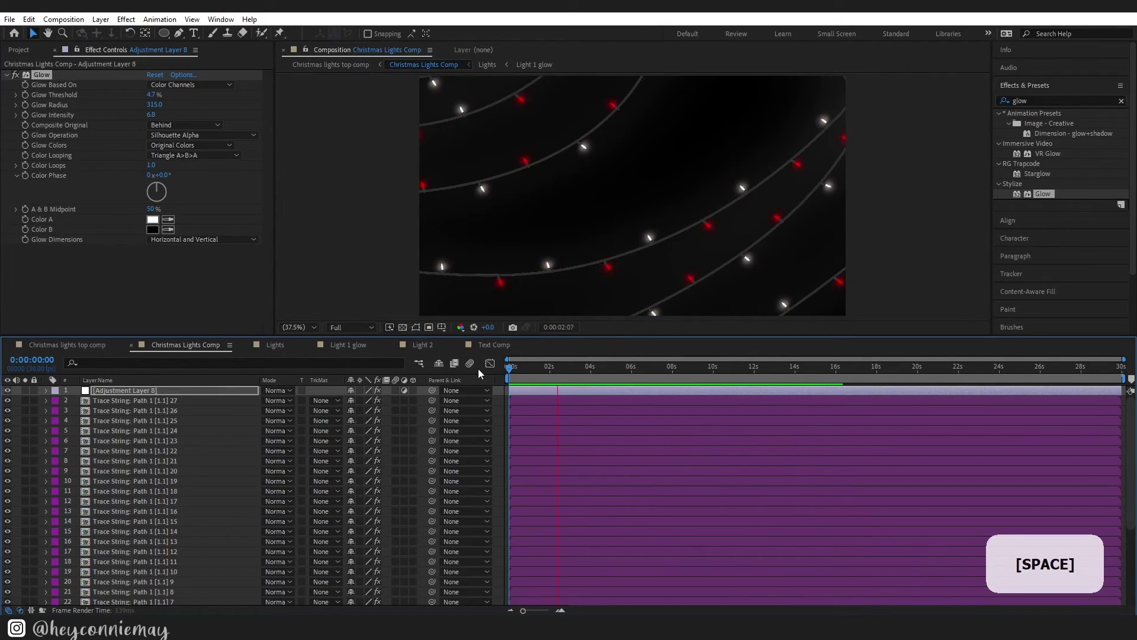
pyautogui.press('space')
# Set the adjustment layer's Glow intensity to 13.5 and threshold to 100%, and readjust the glow radius
pyautogui.moveTo(153, 115); pyautogui.dragTo(548, 112)
pyautogui.moveTo(153, 95); pyautogui.dragTo(527, 95)
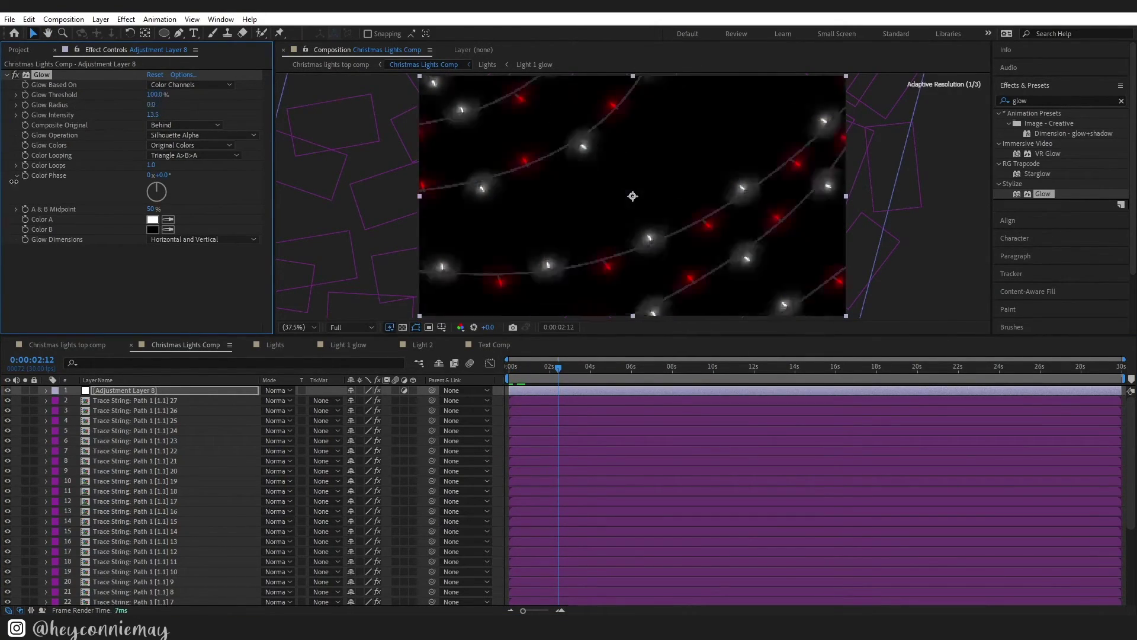
pyautogui.moveTo(161, 107); pyautogui.dragTo(68, 173)
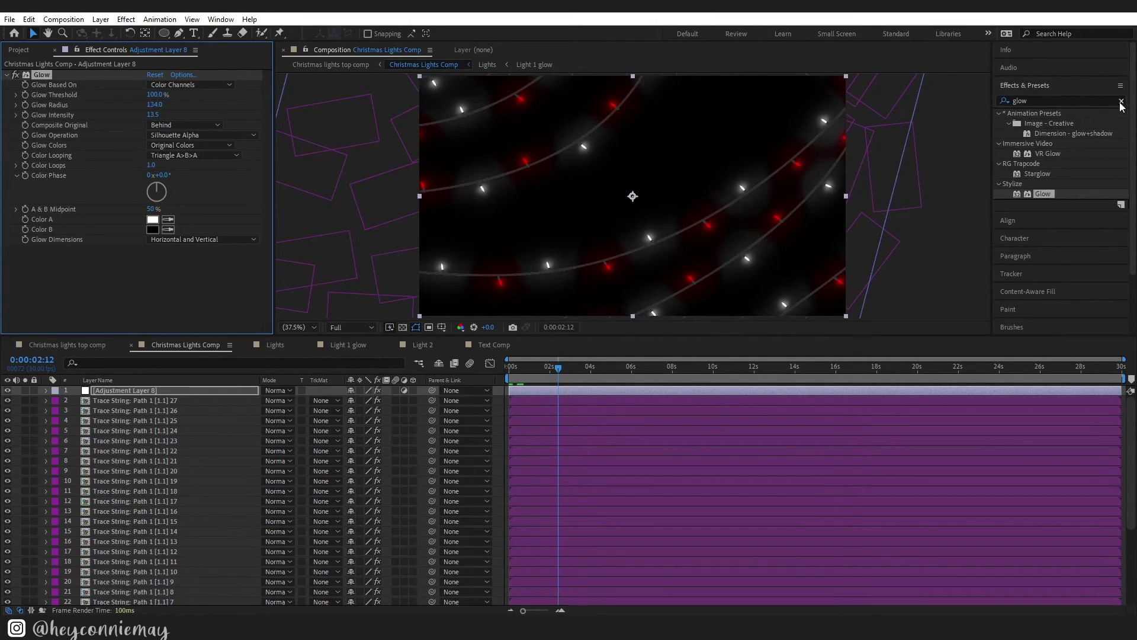
# Try adding Gaussian Blur to the adjustment layer in Christmas Lights Comp
pyautogui.click(1121, 101)
pyautogui.write('gaus')
pyautogui.press('Delete')
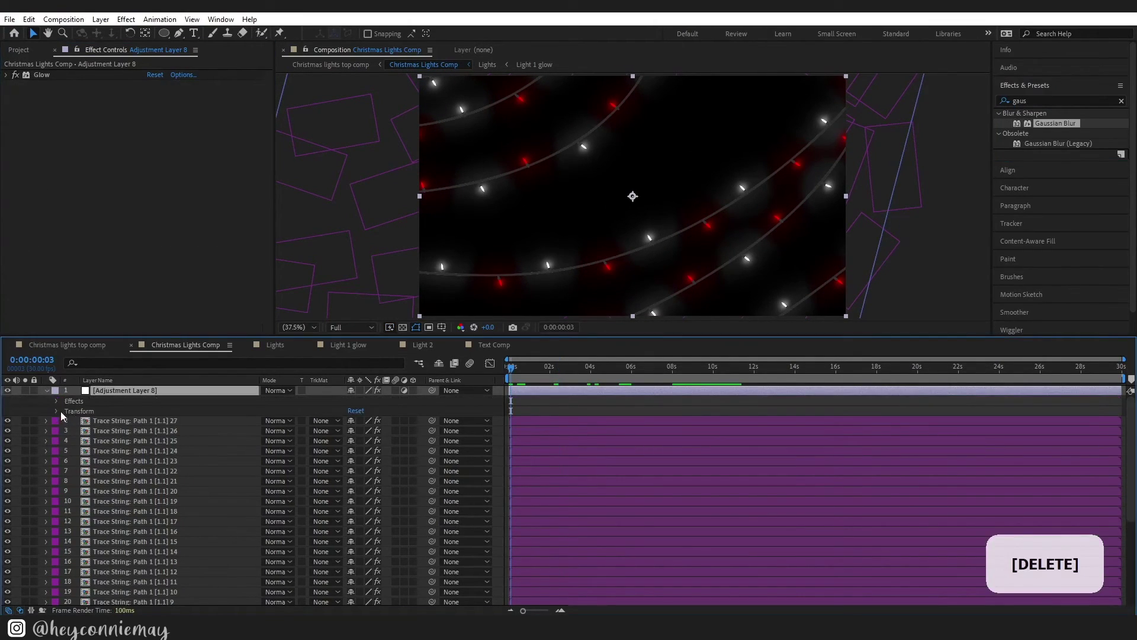
# Adjust the opacity of the glow adjustment layer in Christmas Lights Comp
pyautogui.click(57, 411)
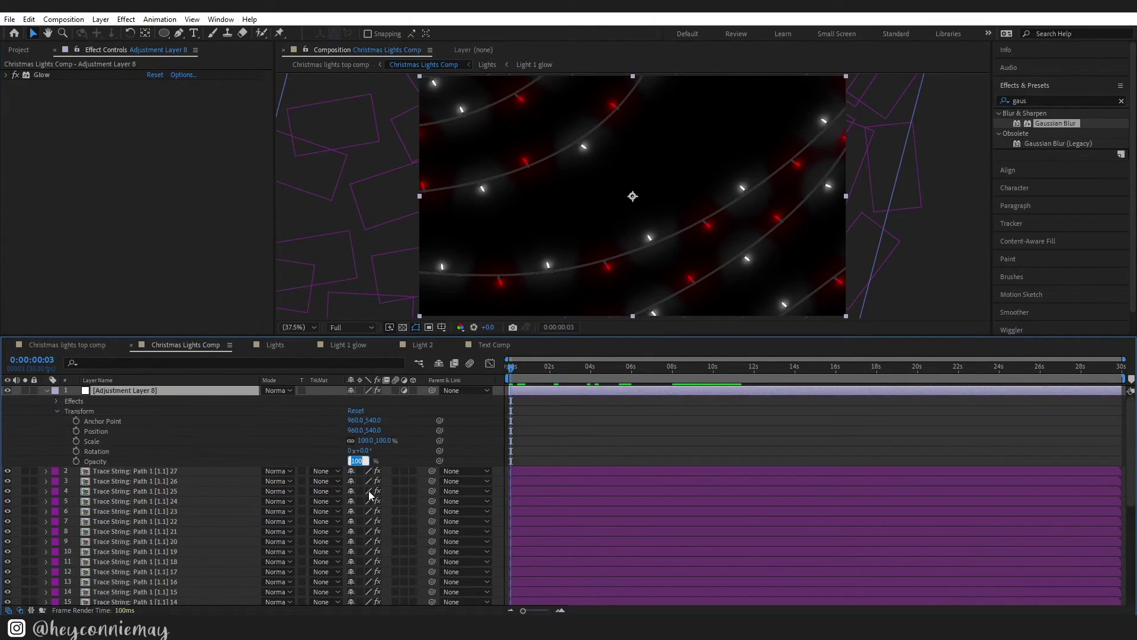
pyautogui.press('Return')
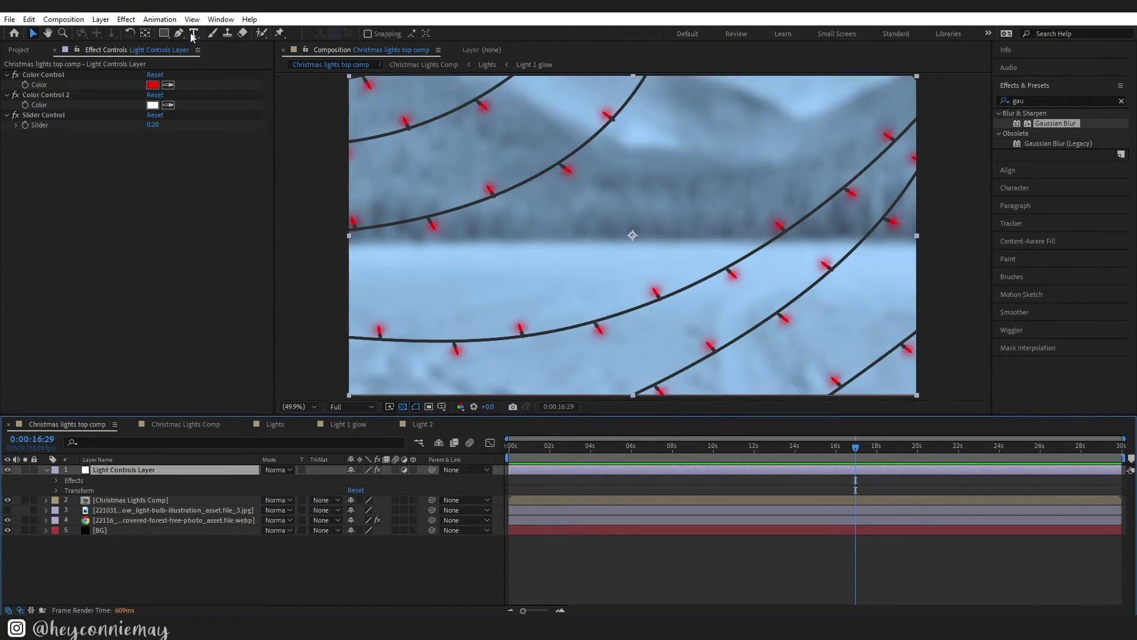
# Add the text "christmas lights" on two lines in Christmas lights top comp
pyautogui.click(192, 33)
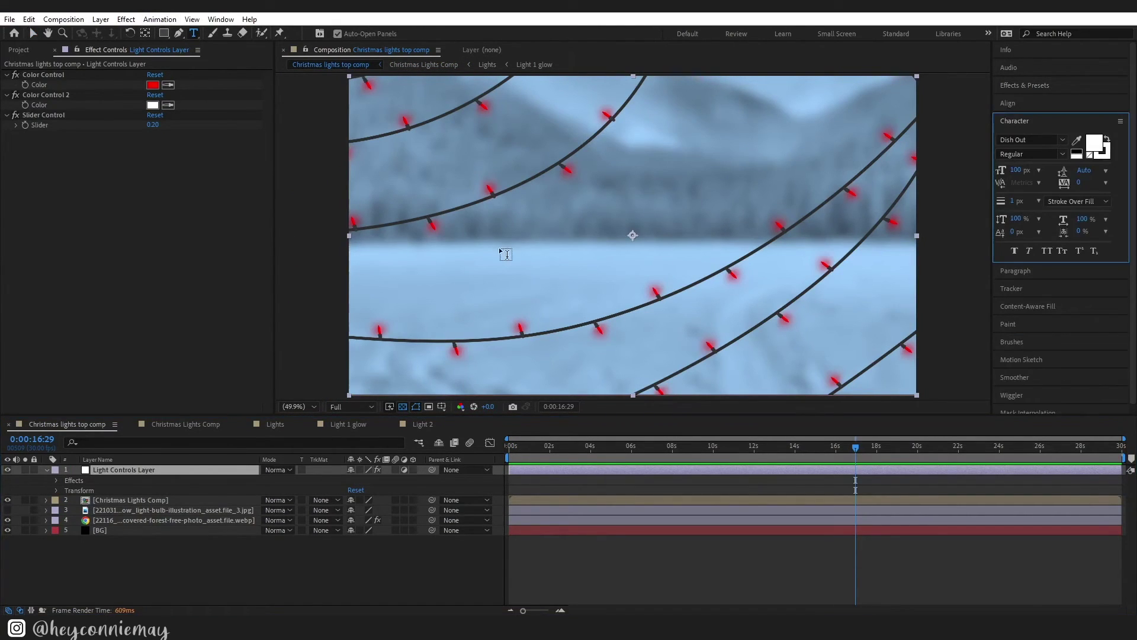
pyautogui.click(540, 208)
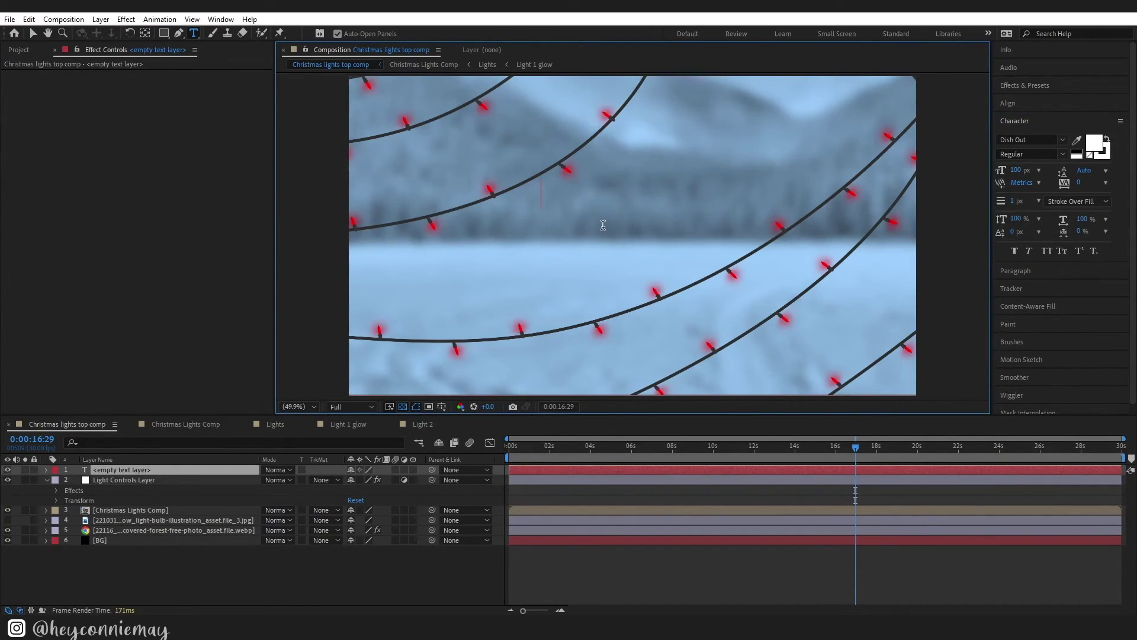
pyautogui.write('christmas')
pyautogui.press('Return')
pyautogui.write('lights')
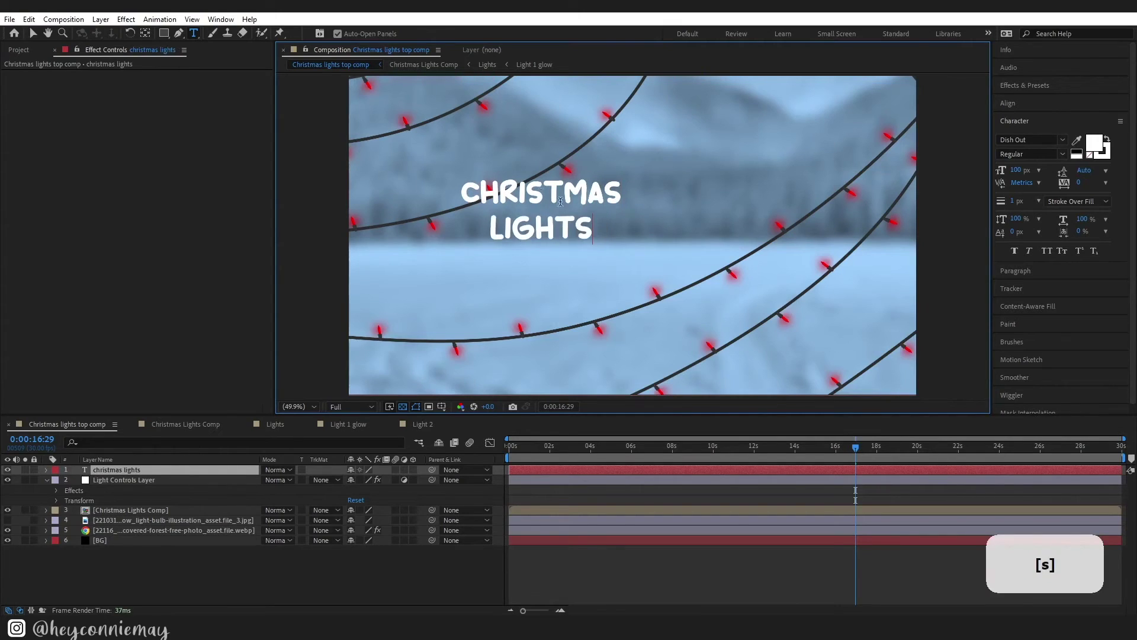
# Set the font size of the whole title to 300 px
pyautogui.hotkey('ctrl', 'a')
pyautogui.click(1016, 170)
pyautogui.write('300')
pyautogui.click(33, 33)
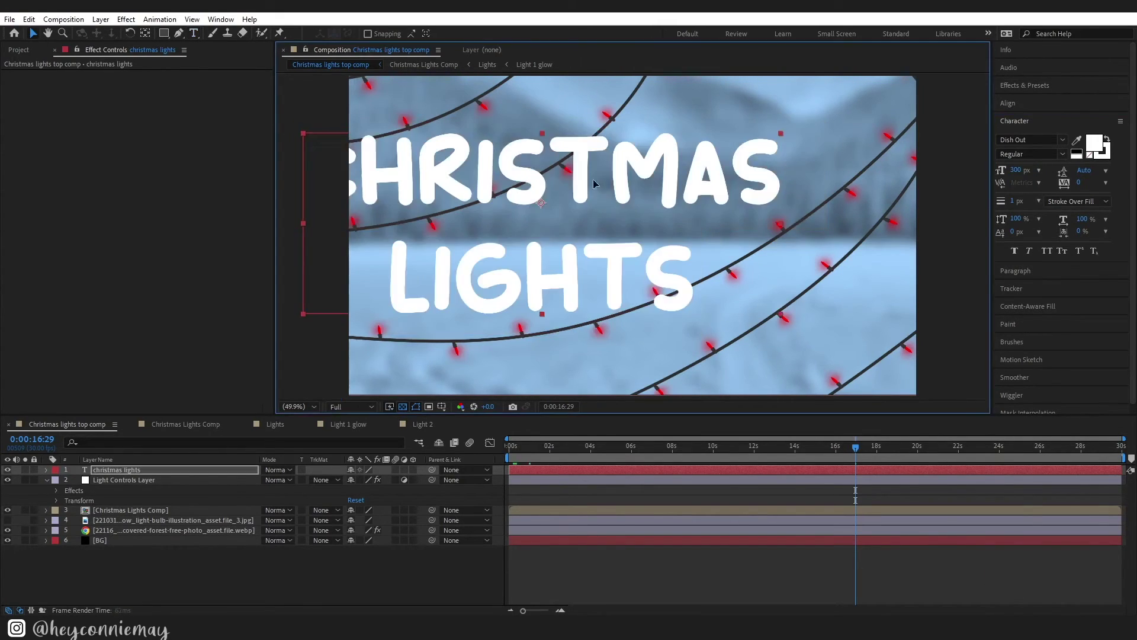
# Move the title to the middle of the frame and set its font size to 230 px
pyautogui.moveTo(533, 192); pyautogui.dragTo(624, 203)
pyautogui.click(1016, 170)
pyautogui.write('200')
pyautogui.press('BackSpace')
pyautogui.press('BackSpace')
pyautogui.write('25')
pyautogui.moveTo(1032, 170); pyautogui.dragTo(1015, 170)
pyautogui.write('30')
# Place the title layer beneath Christmas Lights Comp and replace its first letter with a capital C
pyautogui.moveTo(118, 469); pyautogui.dragTo(142, 514)
pyautogui.moveTo(625, 209); pyautogui.dragTo(626, 206)
pyautogui.click(193, 34)
pyautogui.moveTo(497, 195); pyautogui.dragTo(457, 195)
pyautogui.write('C')
pyautogui.press('capslock')
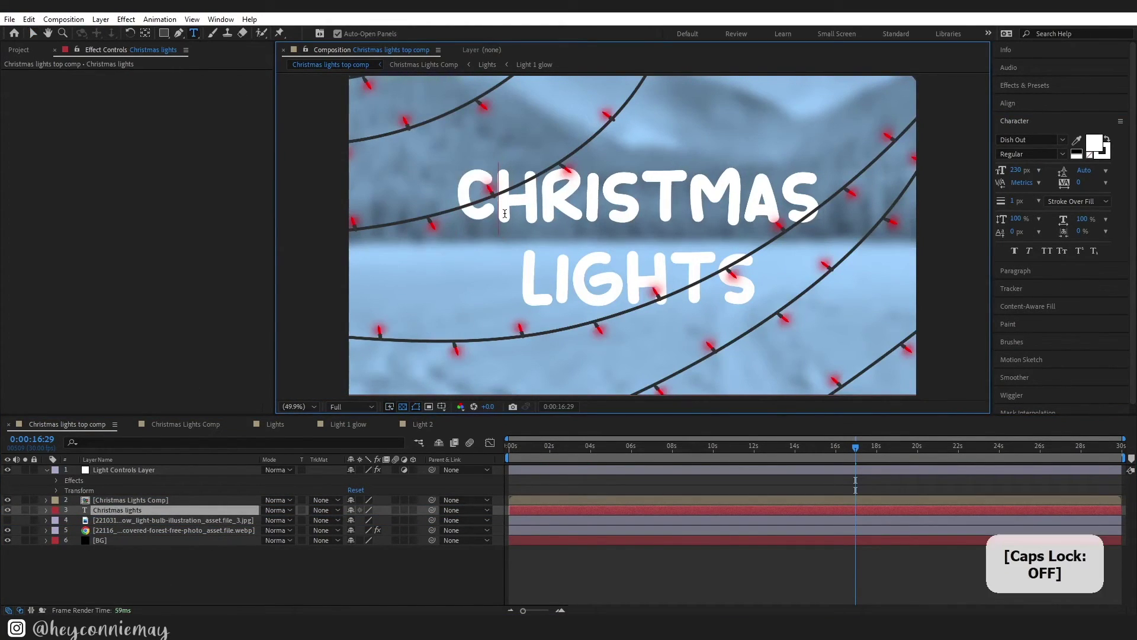
# Pre-compose the Christmas lights text layer as "Text Comp" and open it
pyautogui.click(123, 513)
pyautogui.rightClick(122, 513)
pyautogui.click(151, 434)
pyautogui.write('Text Comp')
pyautogui.click(597, 389)
pyautogui.doubleClick(122, 510)
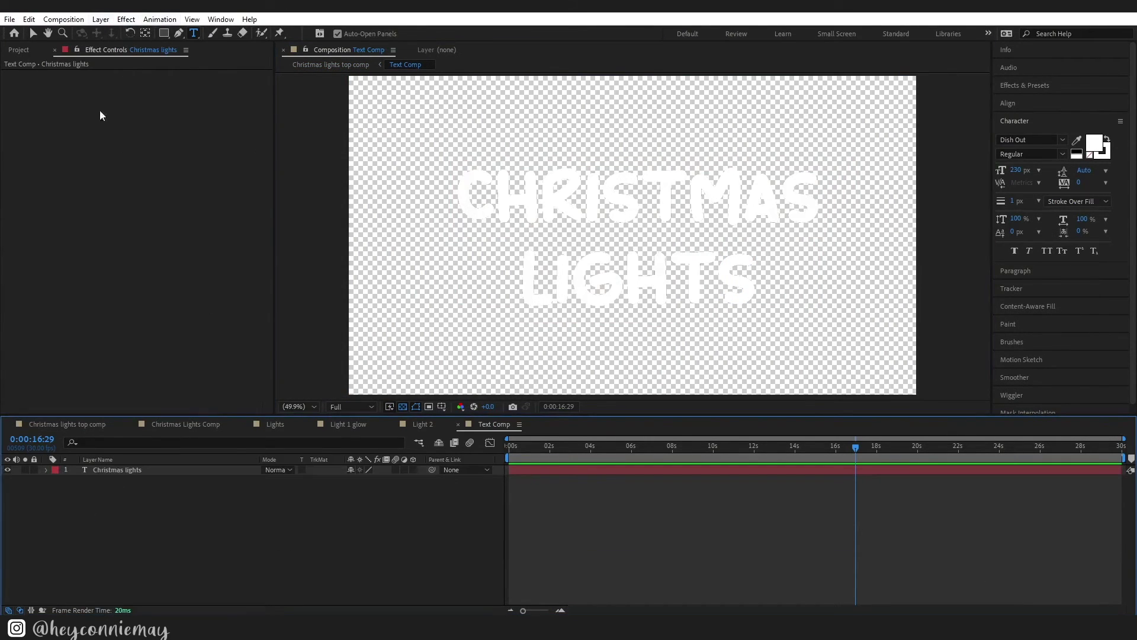
# Add a white solid covering the frame in Text Comp
pyautogui.click(101, 19)
pyautogui.moveTo(177, 33)
pyautogui.click(341, 48)
pyautogui.click(561, 385)
pyautogui.moveTo(136, 426); pyautogui.dragTo(46, 374)
pyautogui.click(365, 400)
pyautogui.click(610, 418)
# Add a red solid above the white one and mask it to a thin horizontal stripe across the frame's upper part
pyautogui.click(101, 19)
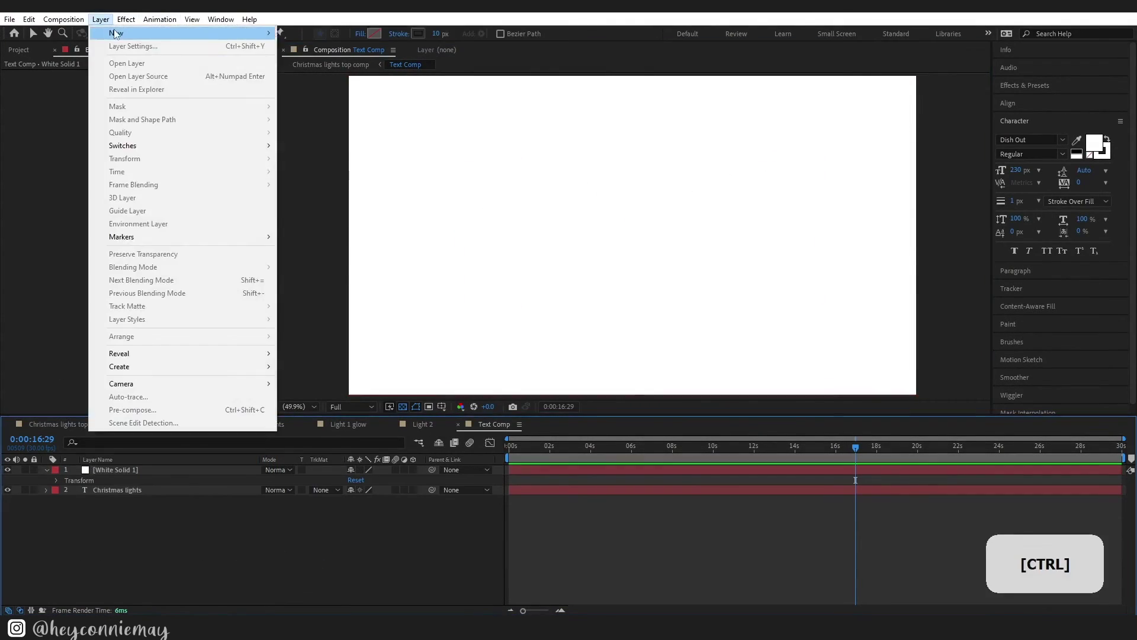
pyautogui.click(341, 46)
pyautogui.click(561, 385)
pyautogui.click(366, 400)
pyautogui.click(611, 418)
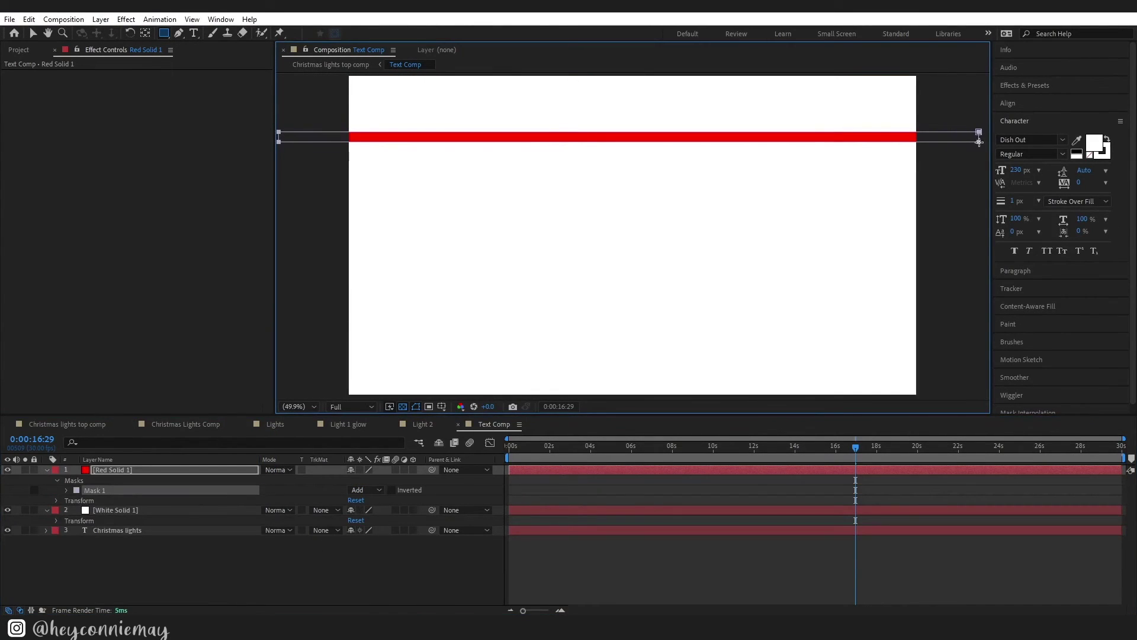
# Duplicate the red solid's stripe mask and space the copies down the frame to make three horizontal stripes
pyautogui.keyDown('ctrl'); pyautogui.click(86, 493); pyautogui.keyUp('ctrl')
pyautogui.click(66, 500)
pyautogui.moveTo(635, 138); pyautogui.dragTo(607, 327)
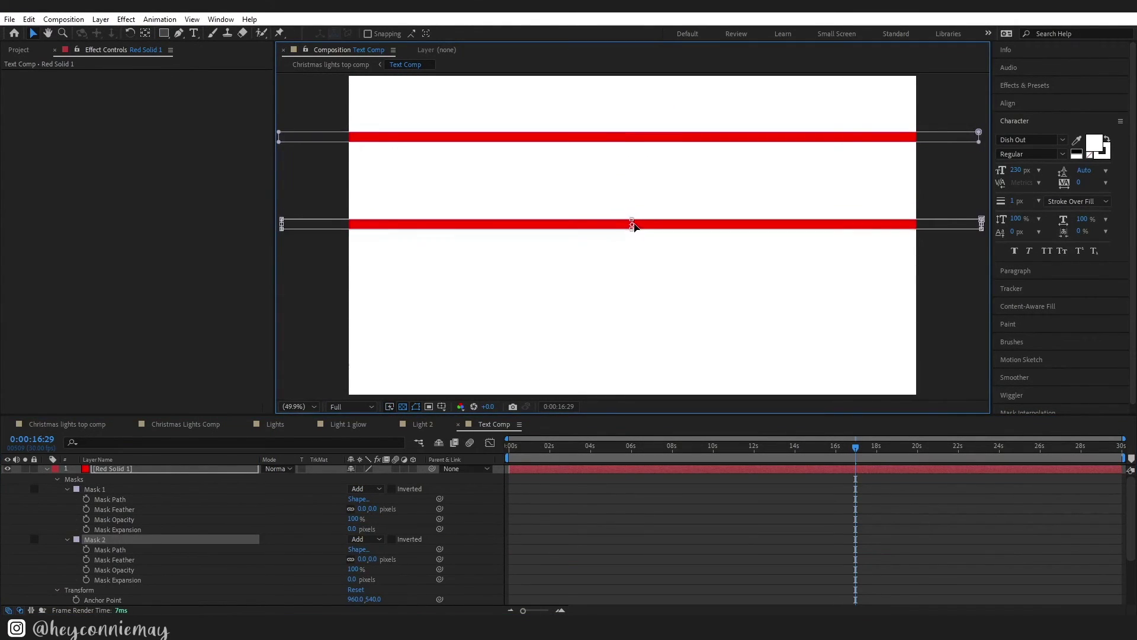
pyautogui.hotkey('ctrl', 'd')
pyautogui.click(177, 368)
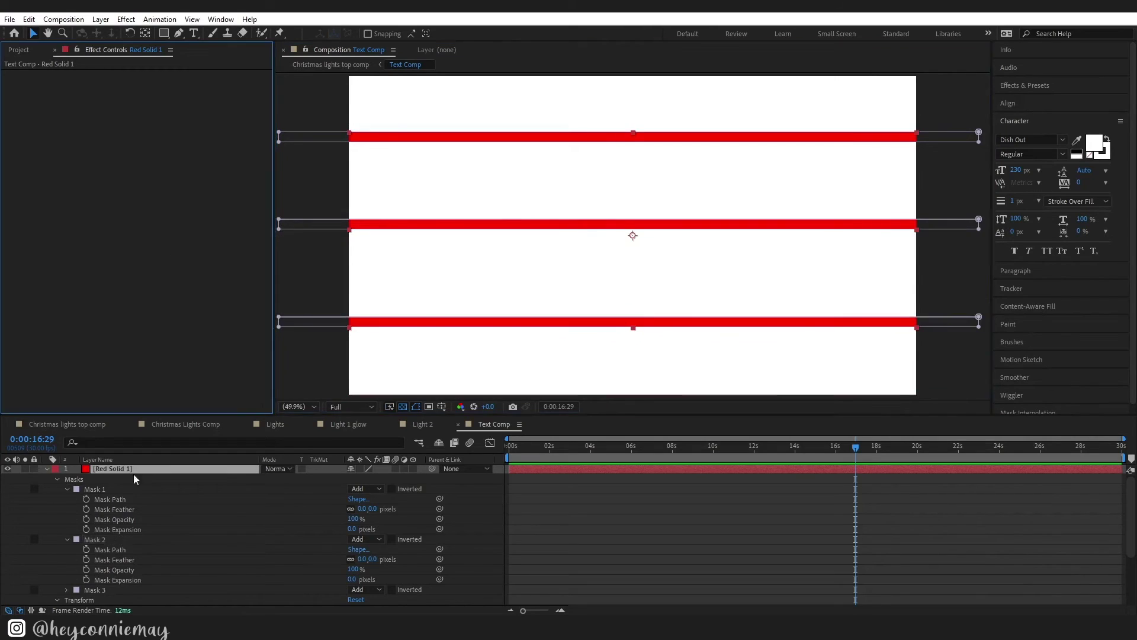
# Pre-compose the red and white solids together as "Candy Cane"
pyautogui.click(47, 468)
pyautogui.keyDown('shift'); pyautogui.click(137, 481); pyautogui.keyUp('shift')
pyautogui.rightClick(136, 481)
pyautogui.click(178, 400)
pyautogui.press('Return')
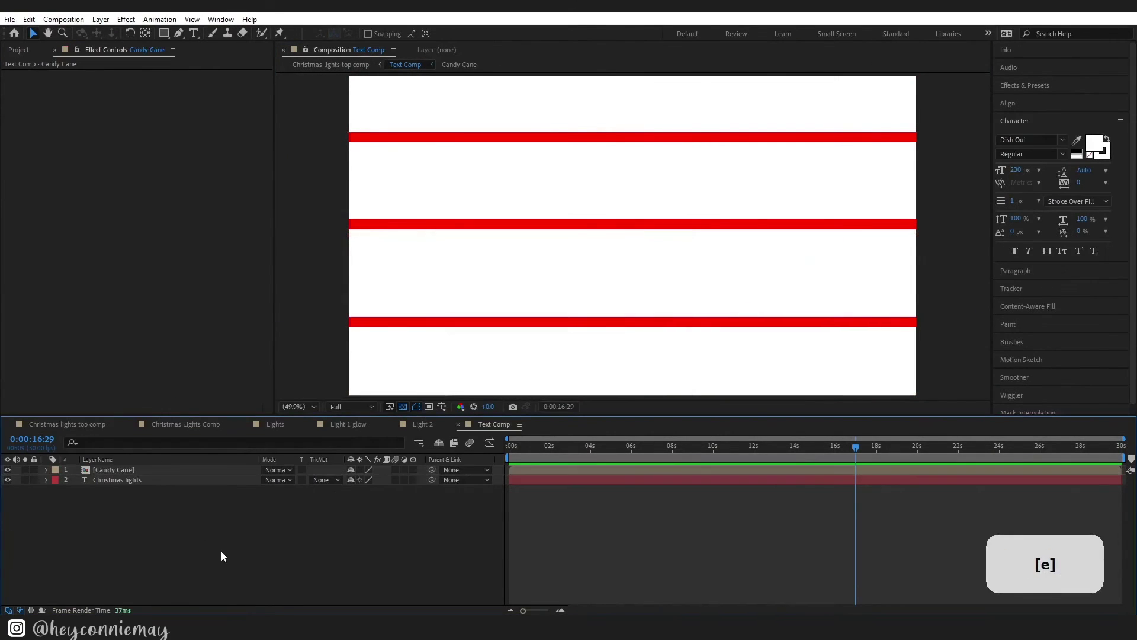
# Set the Christmas lights text layer's track matte to Alpha Matte "[Candy Cane]"
pyautogui.click(129, 470)
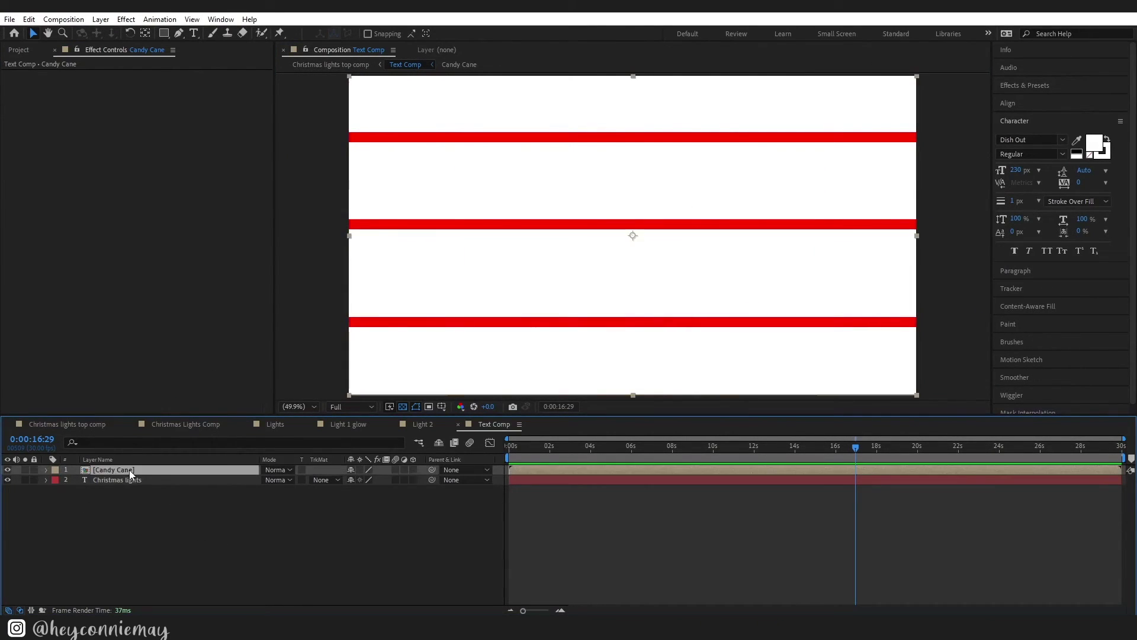
pyautogui.click(327, 481)
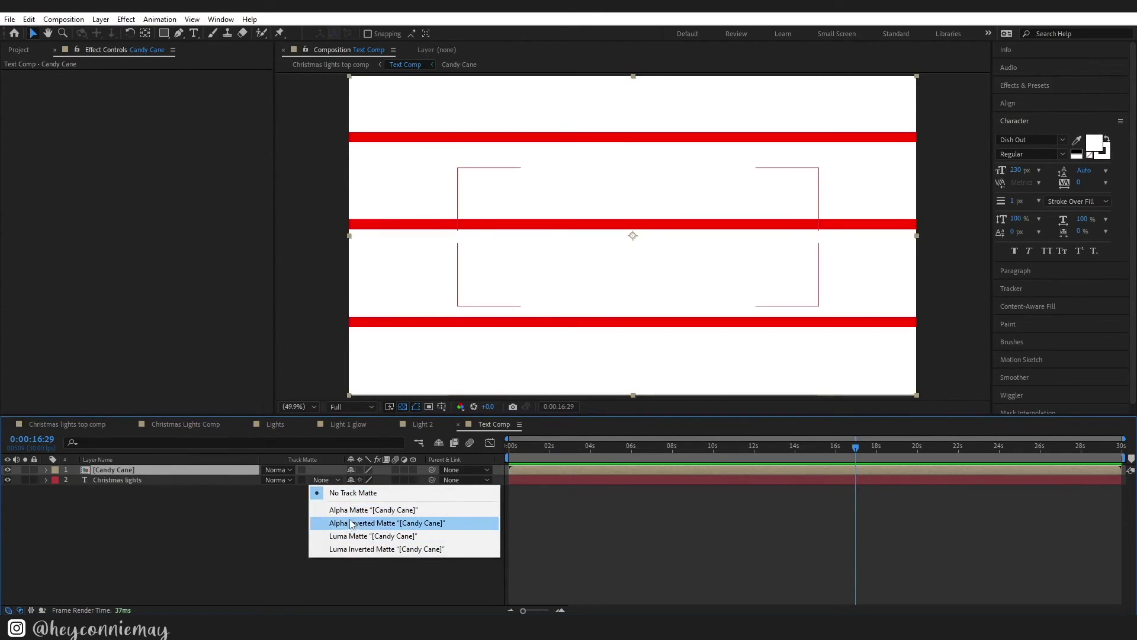
pyautogui.click(351, 510)
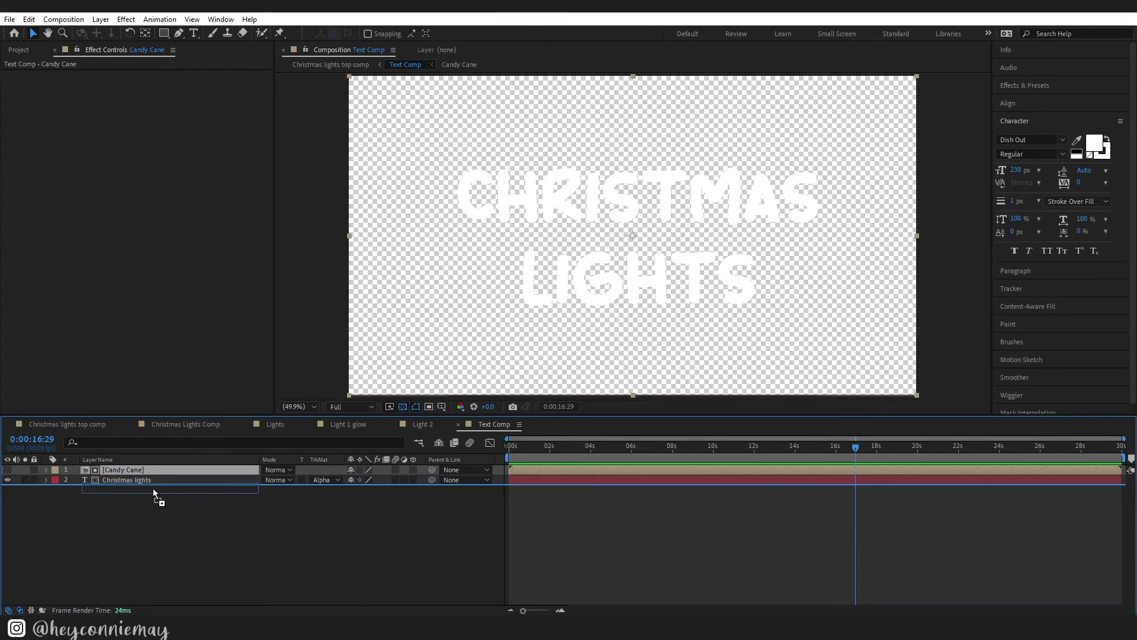
# Move Candy Cane beneath the text layer, set its track matte to the text's alpha, and turn on its visibility
pyautogui.moveTo(153, 488); pyautogui.dragTo(156, 487)
pyautogui.click(326, 480)
pyautogui.click(328, 510)
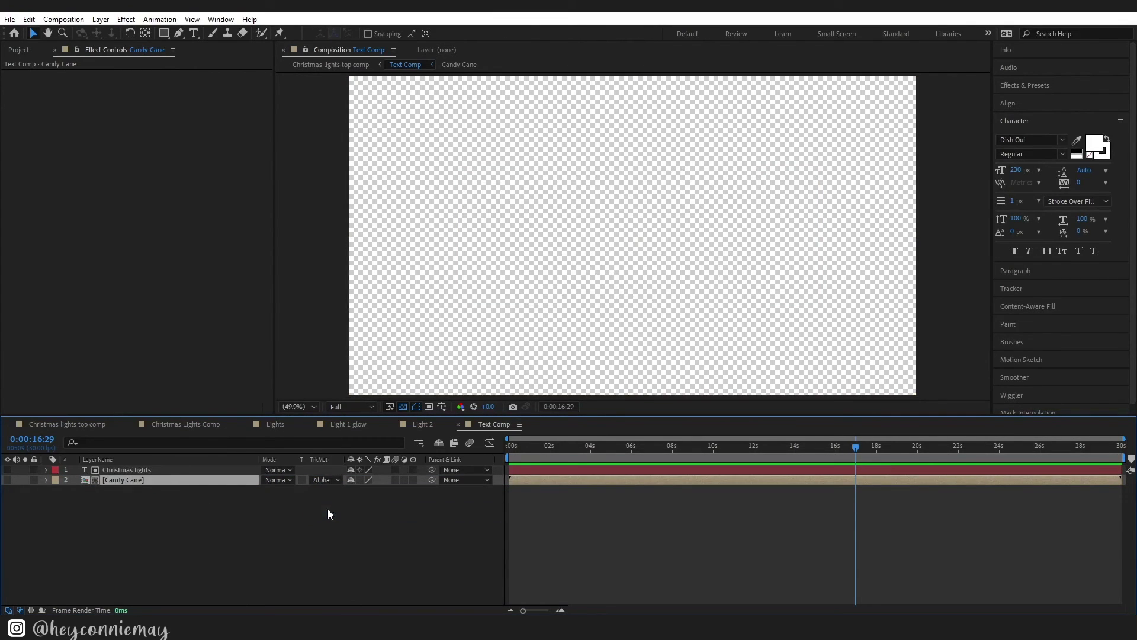
pyautogui.click(7, 479)
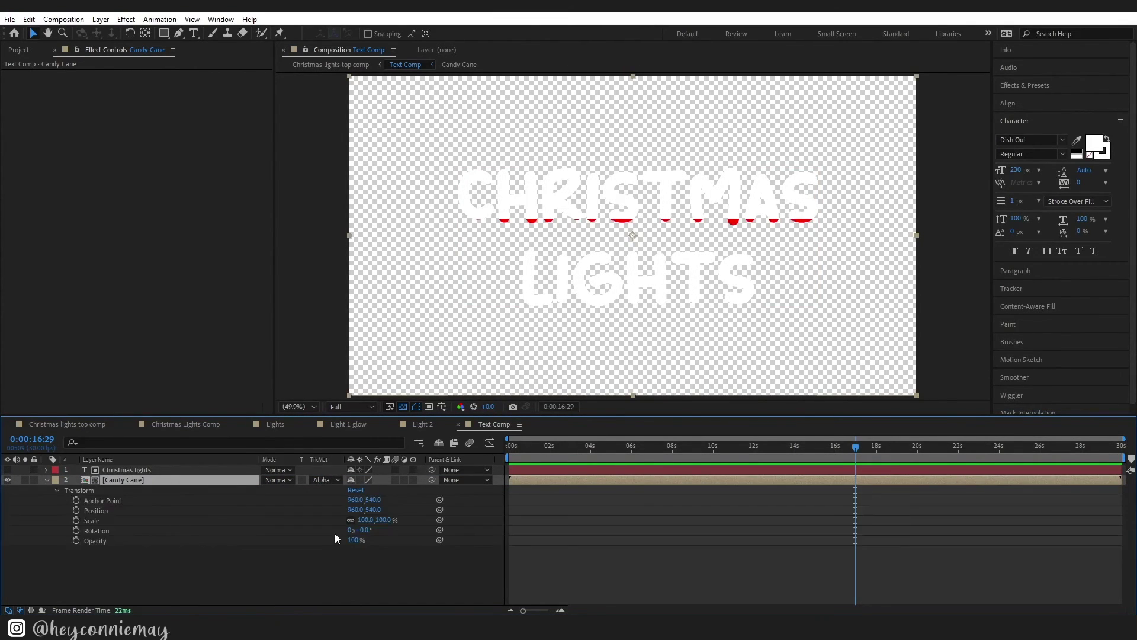
# Rotate Candy Cane to -31° and apply CC RepeTile with expansion of 940 right, 735 left, 838 down and 723 up
pyautogui.moveTo(363, 530); pyautogui.dragTo(342, 530)
pyautogui.click(1024, 86)
pyautogui.write('repe')
pyautogui.moveTo(1042, 123); pyautogui.dragTo(142, 482)
pyautogui.moveTo(149, 84); pyautogui.dragTo(201, 84)
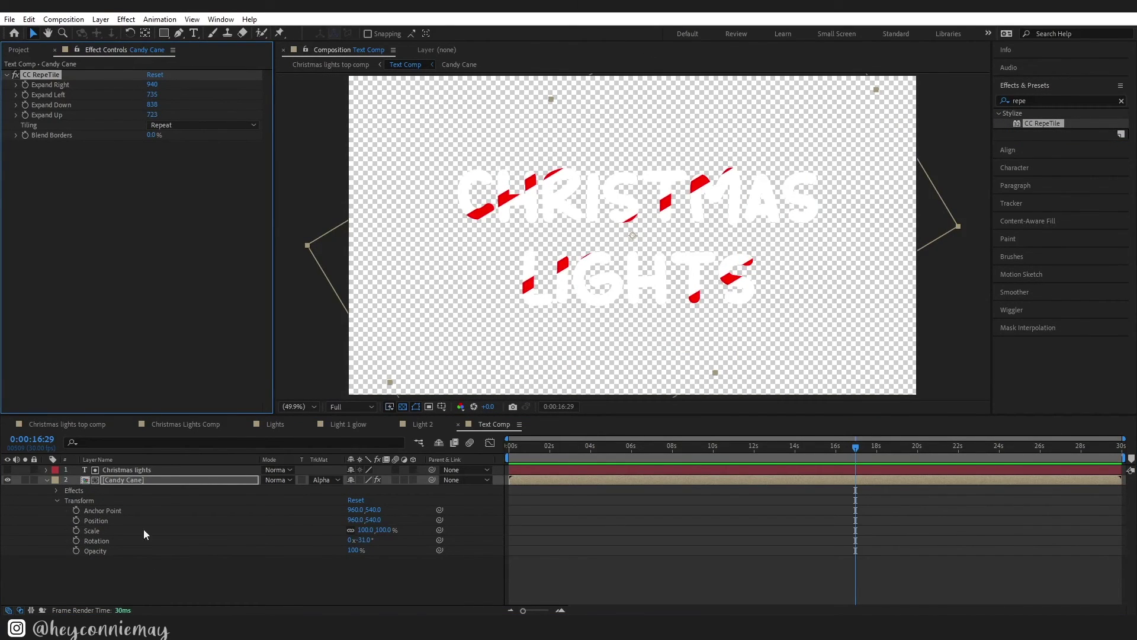
# Apply CC Tiler to the Candy Cane layer to repeat the stripes more densely across the text
pyautogui.click(1121, 101)
pyautogui.write('tiler')
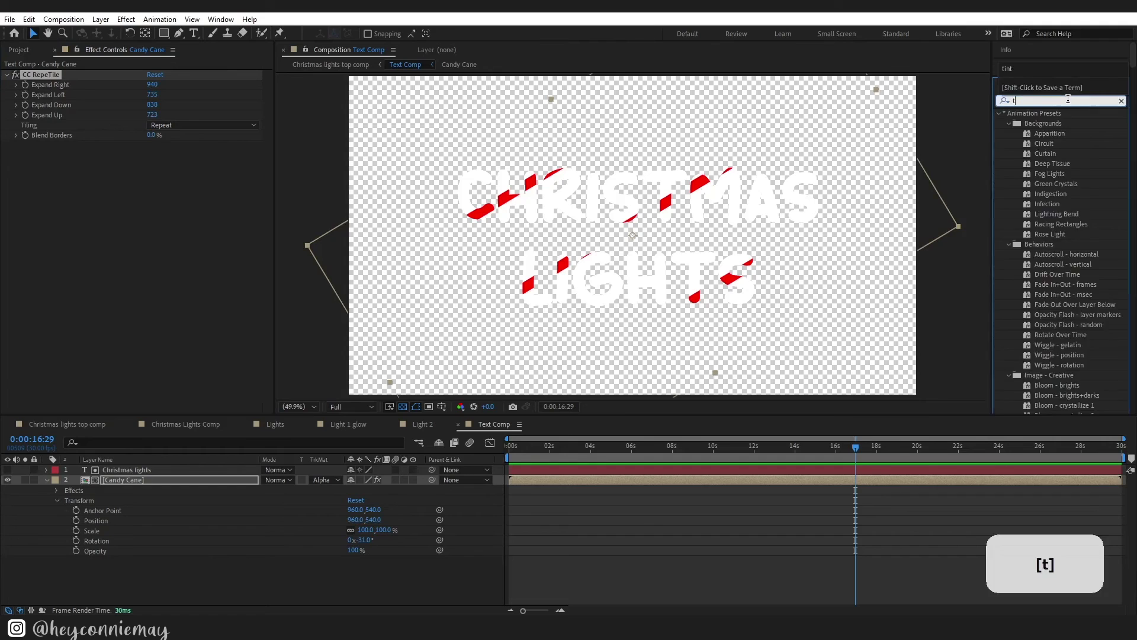
pyautogui.moveTo(1036, 123); pyautogui.dragTo(126, 171)
# Give Text Comp in the top comp a Bevel and Emboss layer style with direction Down and depth 225%
pyautogui.rightClick(112, 408)
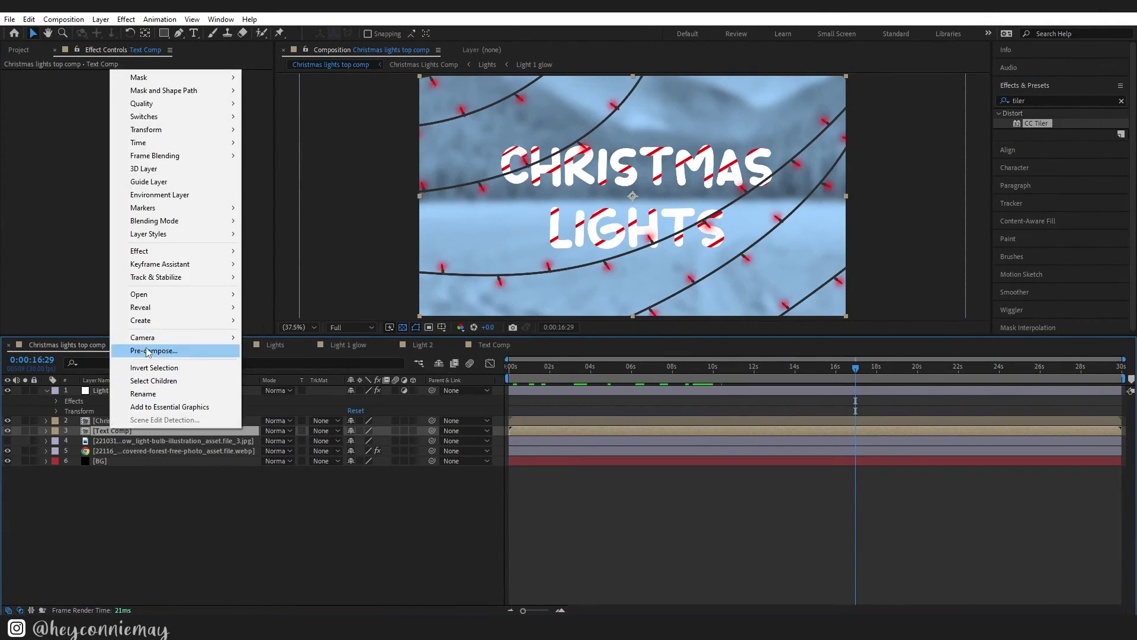
pyautogui.click(178, 351)
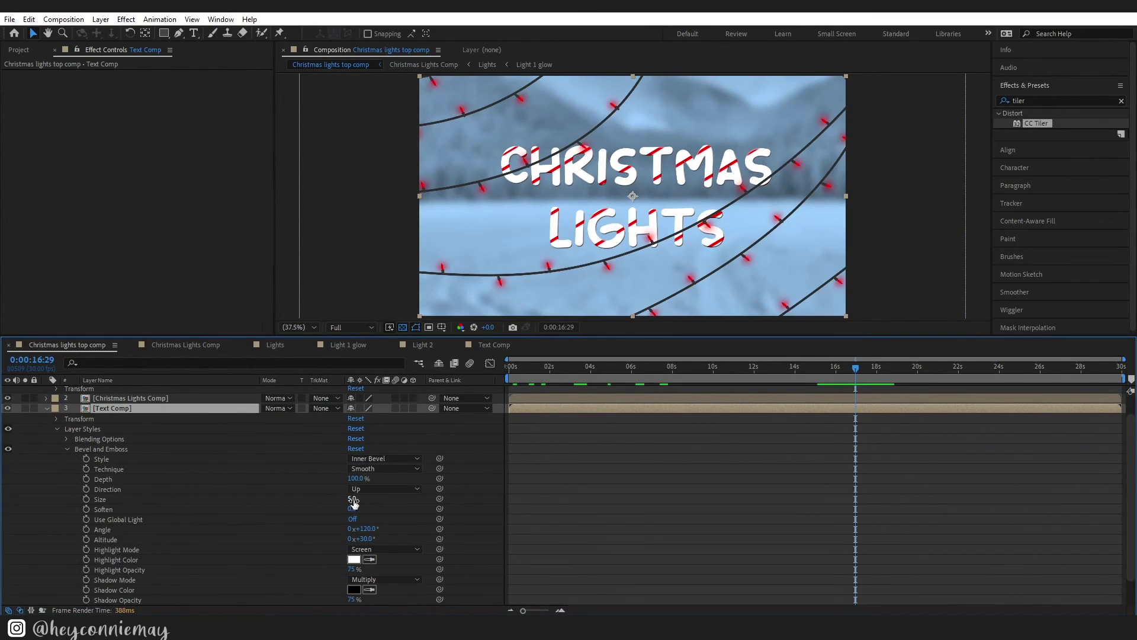
pyautogui.click(357, 489)
pyautogui.click(359, 509)
pyautogui.click(356, 478)
pyautogui.write('225')
pyautogui.press('Return')
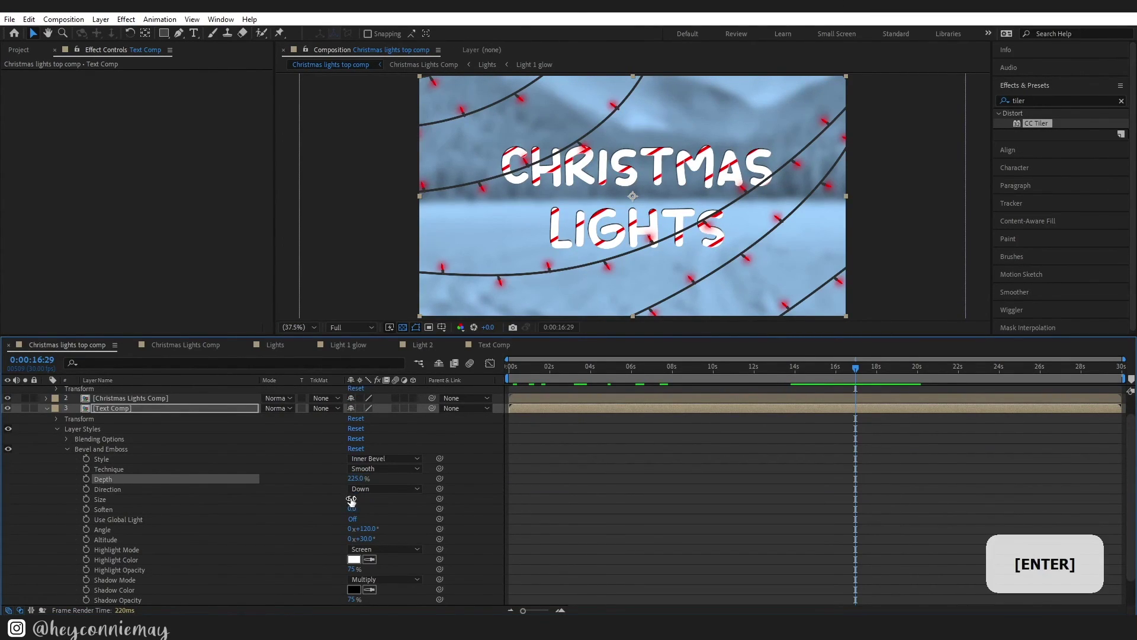
# Set the Bevel and Emboss size to 5.9 and soften to 10.8
pyautogui.click(352, 499)
pyautogui.write('5.9')
pyautogui.press('Return')
pyautogui.moveTo(352, 508); pyautogui.dragTo(414, 510)
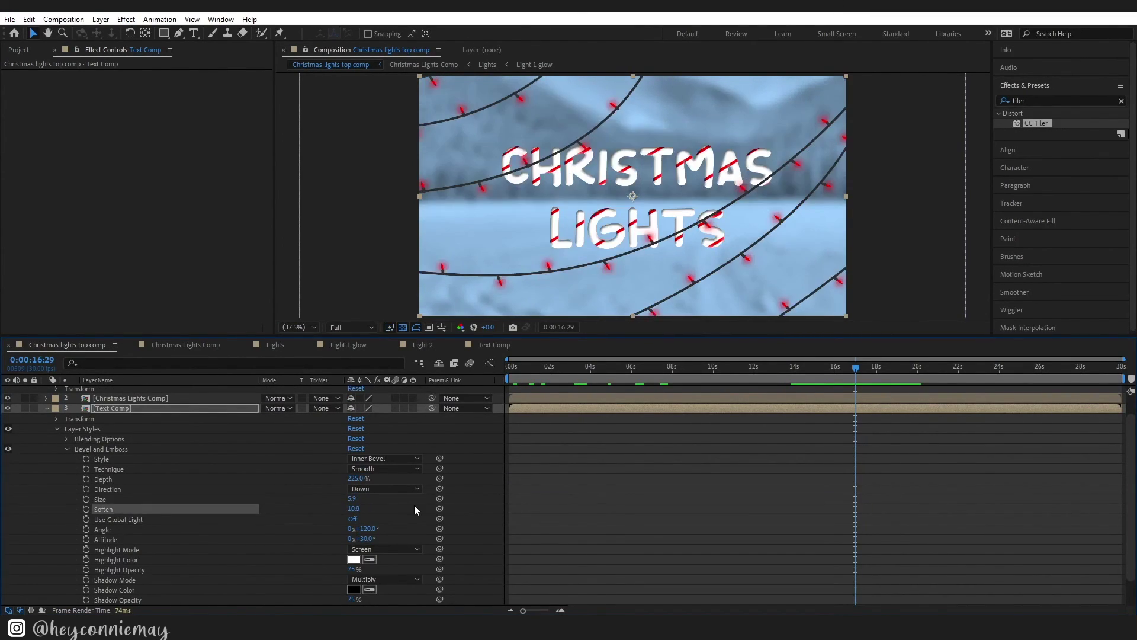
# Set the bevel's highlight color to pale pink and its shadow color to red (FF0000)
pyautogui.click(354, 560)
pyautogui.write('FFBFBF')
pyautogui.moveTo(319, 538); pyautogui.dragTo(289, 542)
pyautogui.click(366, 400)
pyautogui.click(354, 589)
pyautogui.write('FF0000')
pyautogui.click(361, 401)
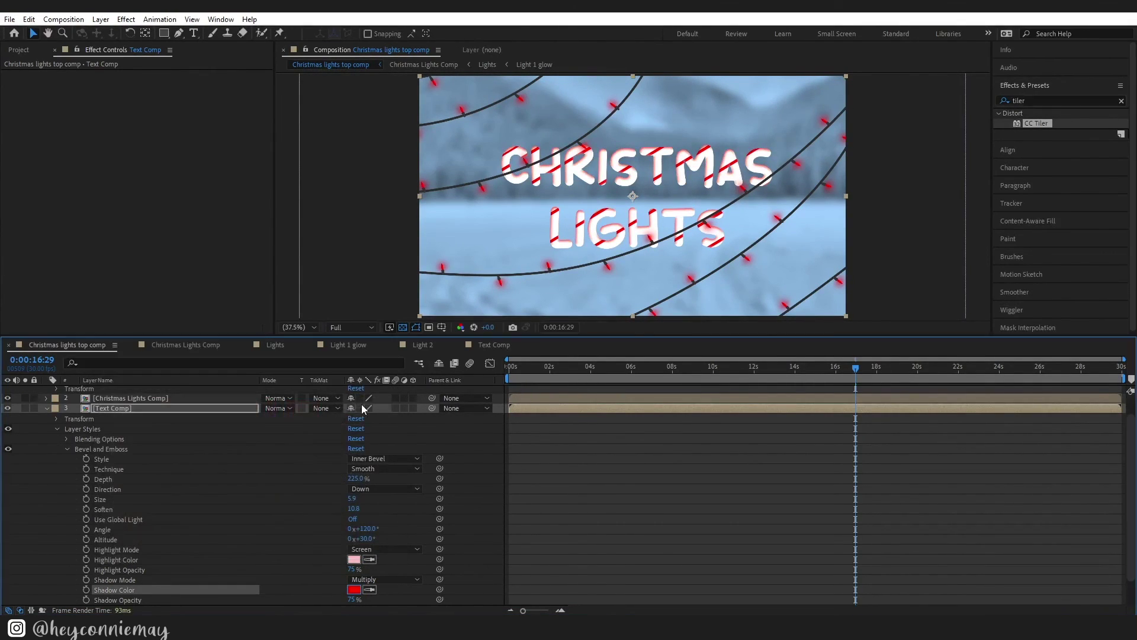
# Set the bevel's highlight opacity to 100% and shadow opacity to 34%
pyautogui.moveTo(353, 599); pyautogui.dragTo(405, 595)
pyautogui.moveTo(353, 570); pyautogui.dragTo(409, 569)
pyautogui.moveTo(352, 599); pyautogui.dragTo(311, 600)
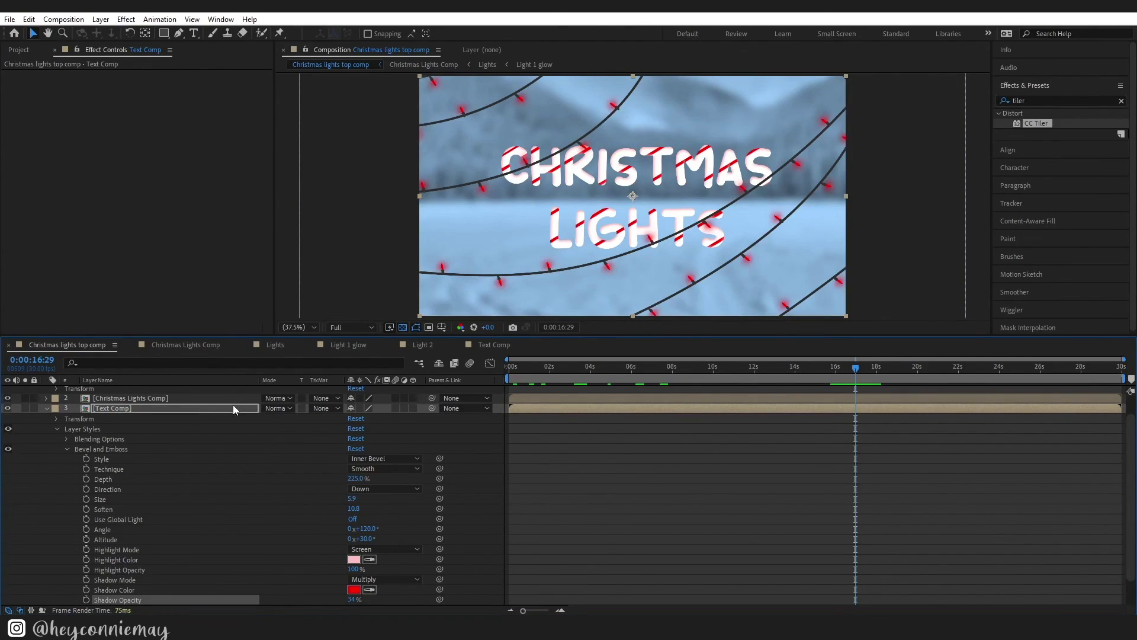
pyautogui.click(47, 408)
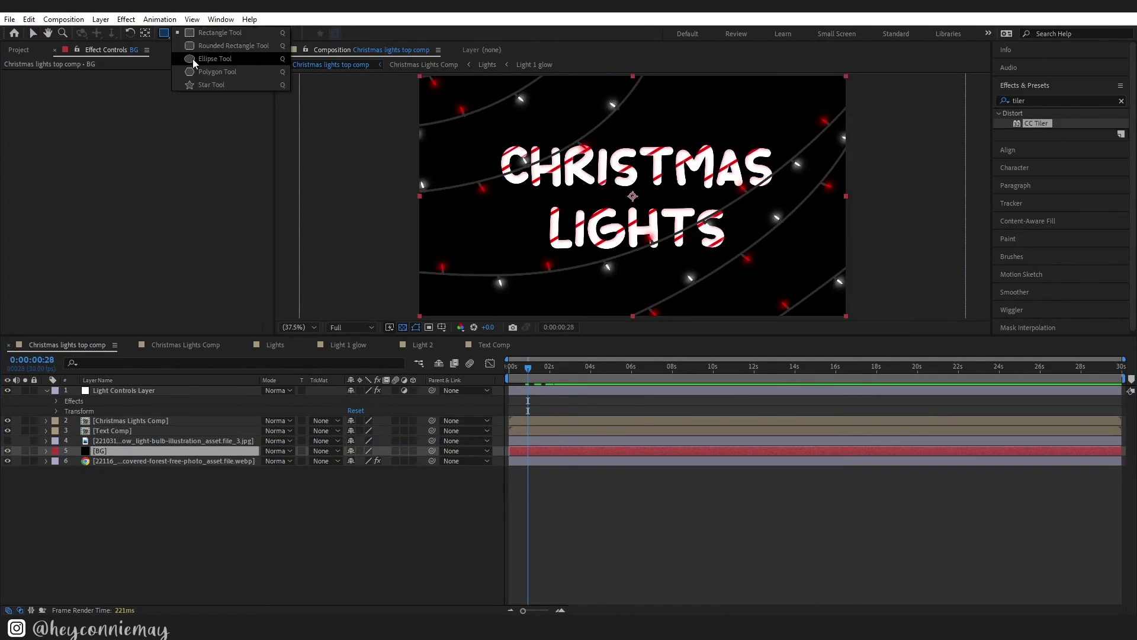
# Raise BG above the forest photo and draw an inverted elliptical mask on it around the frame's center
pyautogui.click(201, 59)
pyautogui.moveTo(442, 106); pyautogui.dragTo(814, 290)
pyautogui.click(391, 471)
# Feather the BG layer's elliptical mask and adjust the layer's opacity to form a soft dark vignette
pyautogui.click(57, 481)
pyautogui.moveTo(352, 531); pyautogui.dragTo(306, 533)
pyautogui.click(66, 471)
pyautogui.moveTo(374, 491); pyautogui.dragTo(456, 491)
pyautogui.moveTo(355, 572); pyautogui.dragTo(379, 567)
pyautogui.click(47, 451)
pyautogui.click(237, 515)
# Preview the top comp from the start and move Text Comp above Christmas Lights Comp
pyautogui.moveTo(528, 368); pyautogui.dragTo(493, 368)
pyautogui.press('space')
pyautogui.moveTo(121, 430); pyautogui.dragTo(126, 405)
pyautogui.press('space')
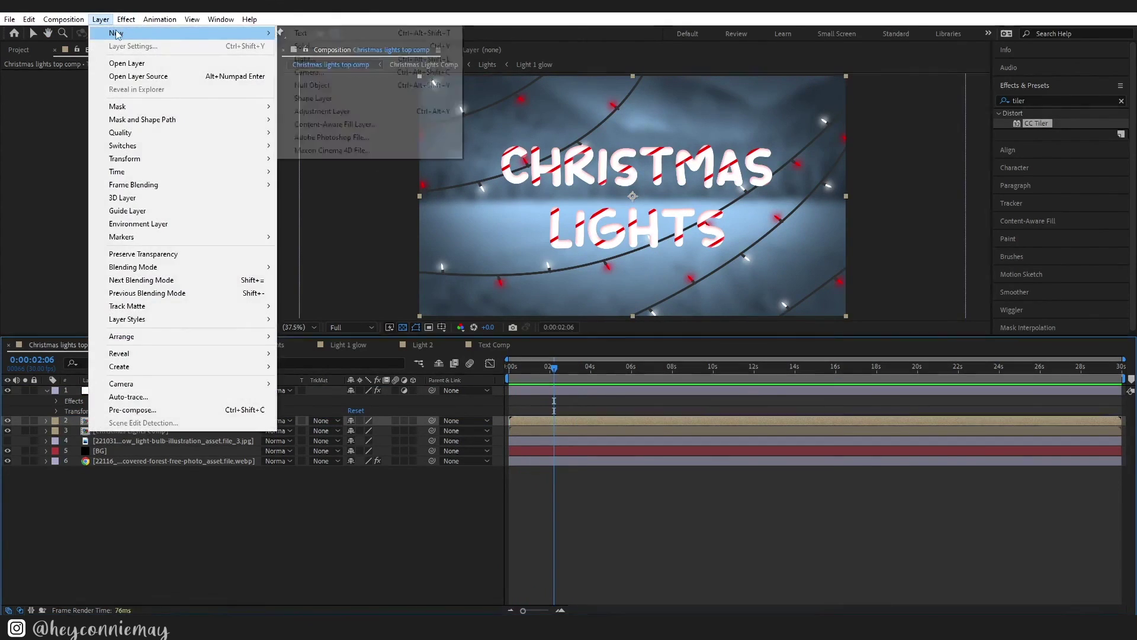